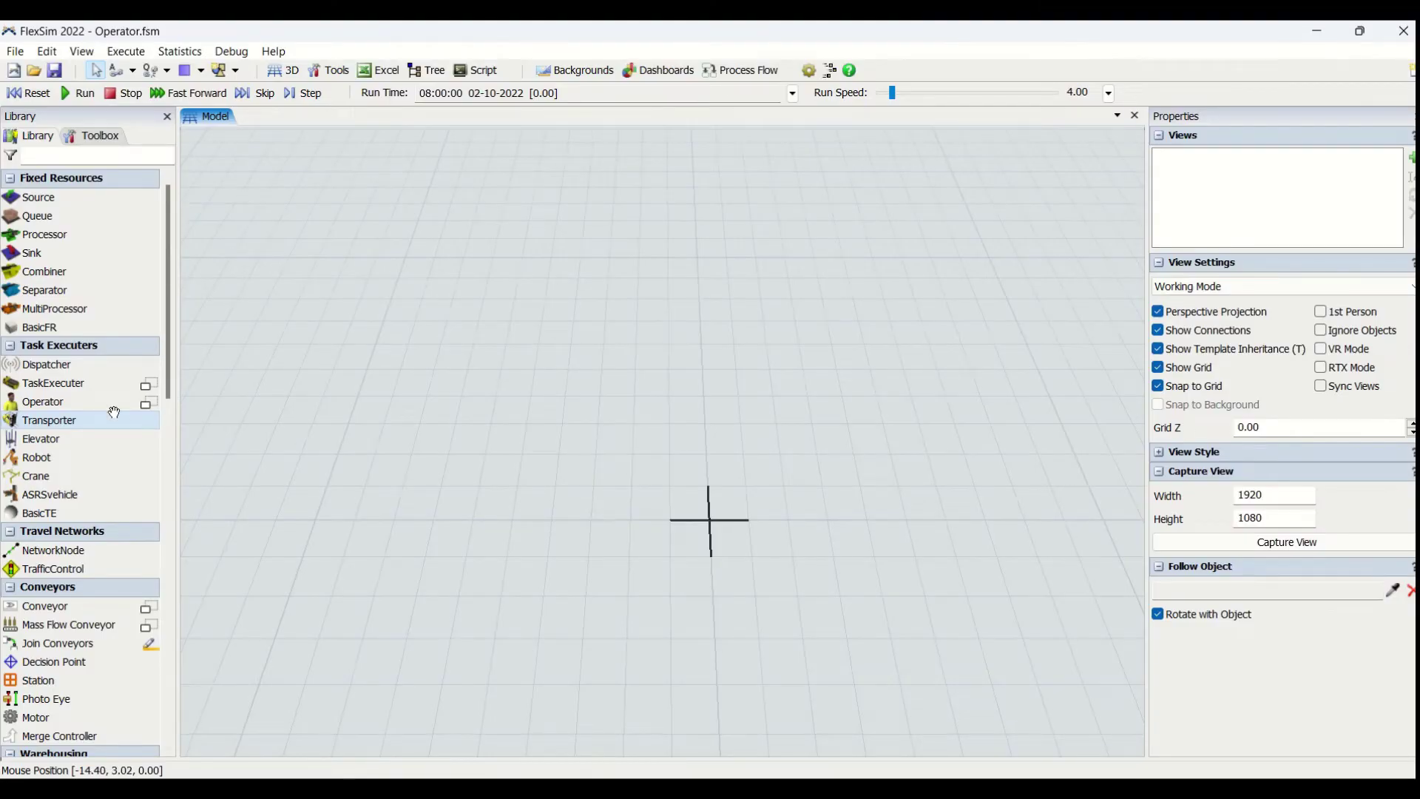
Place Operator1 and Operator2 side by side, then select Operator1 to view its settings
click(81, 399)
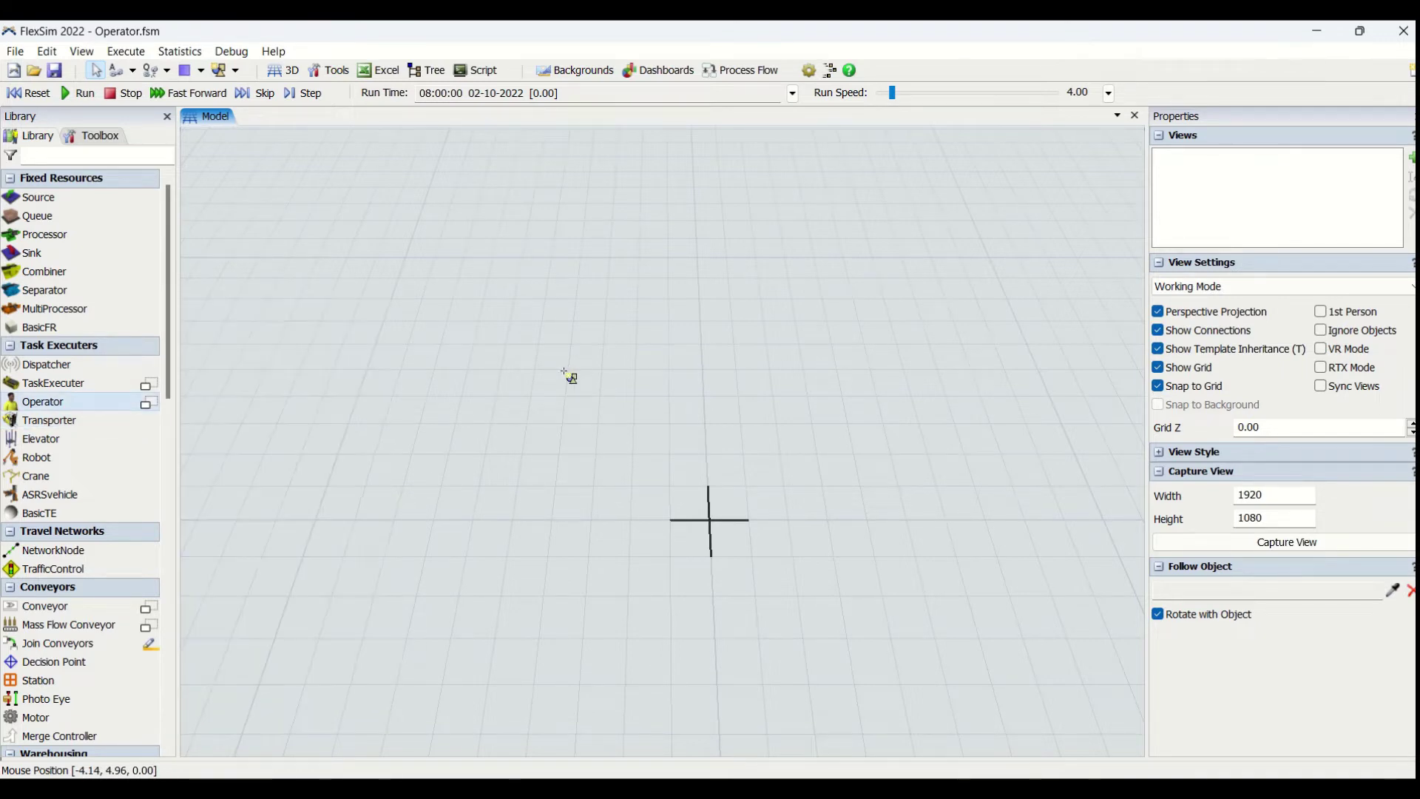
click(535, 383)
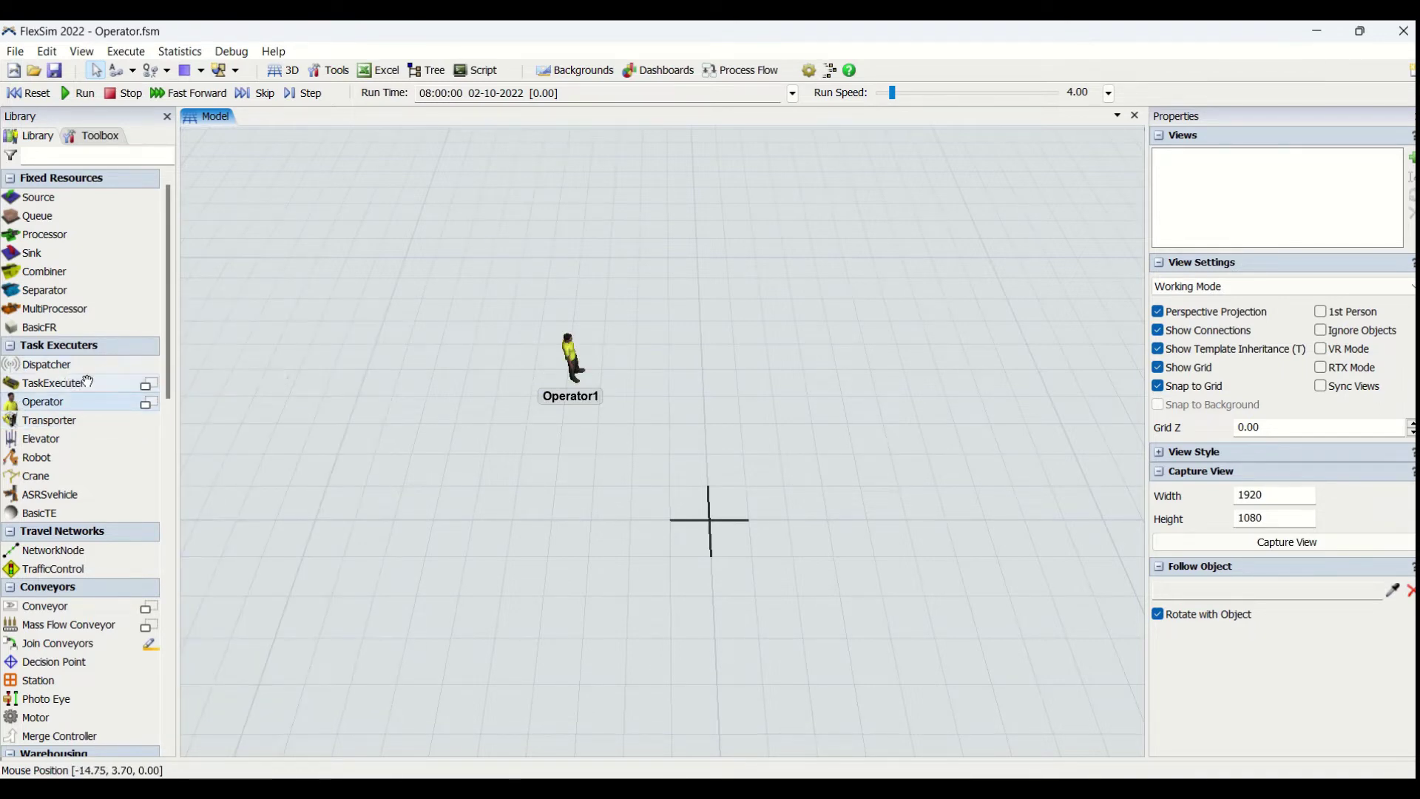
drag(83, 401, 357, 376)
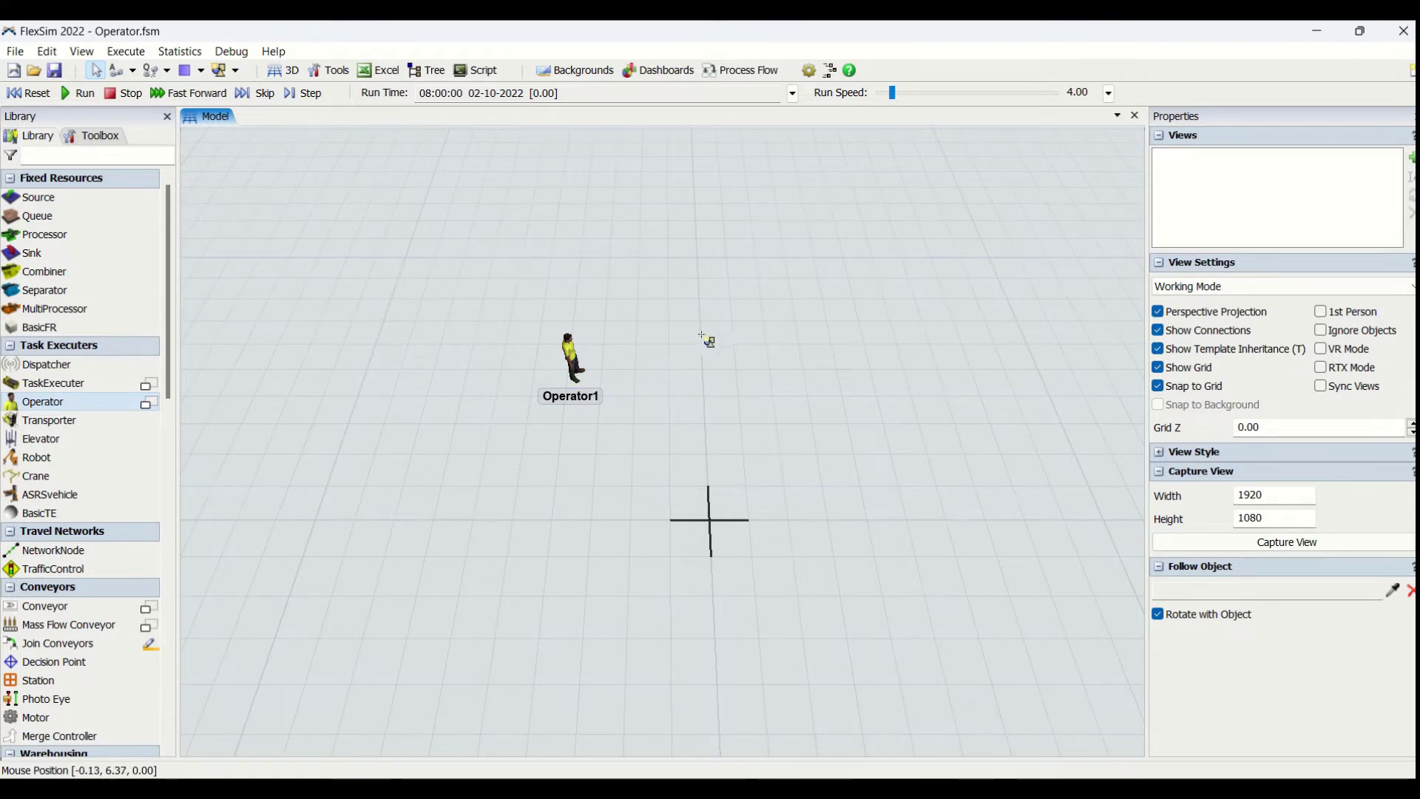
click(696, 382)
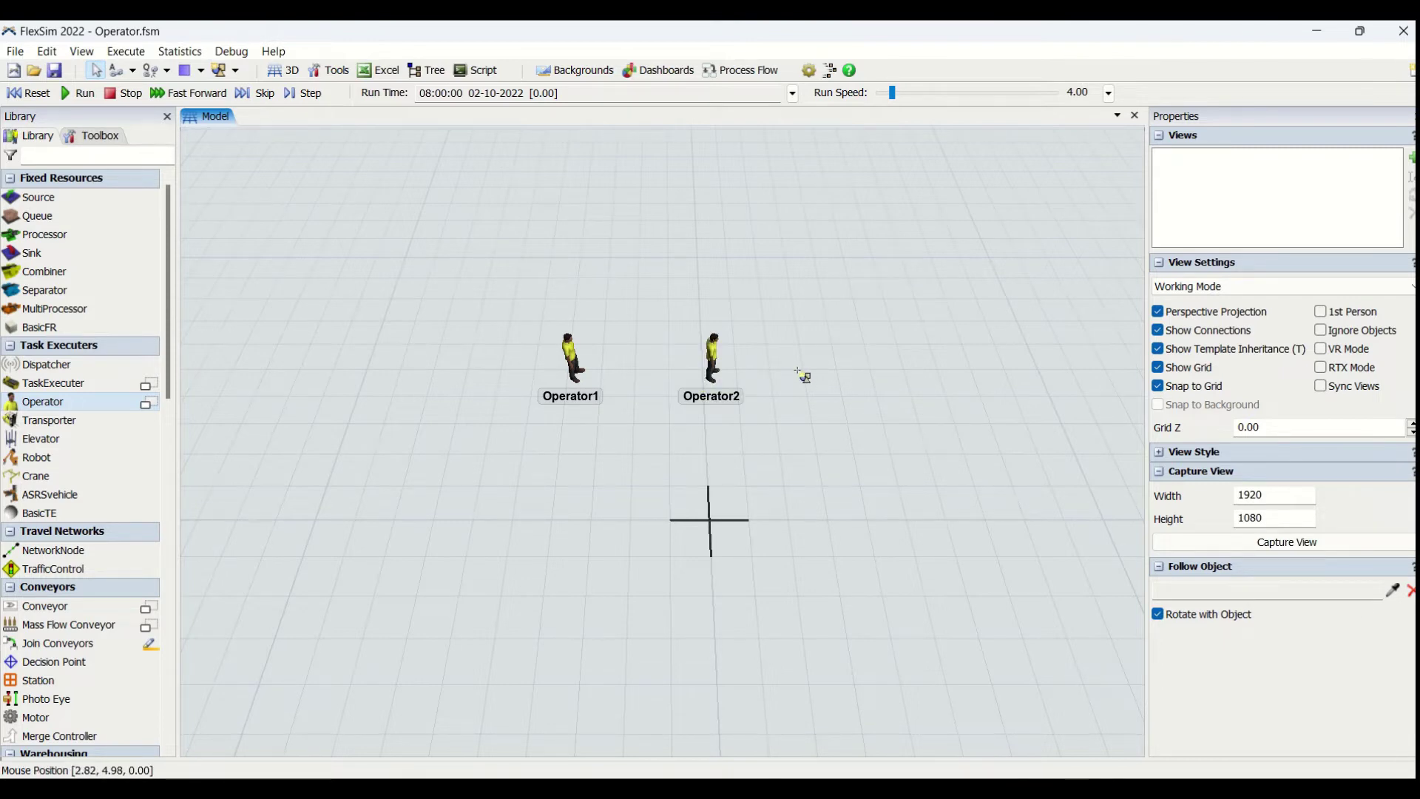
click(571, 356)
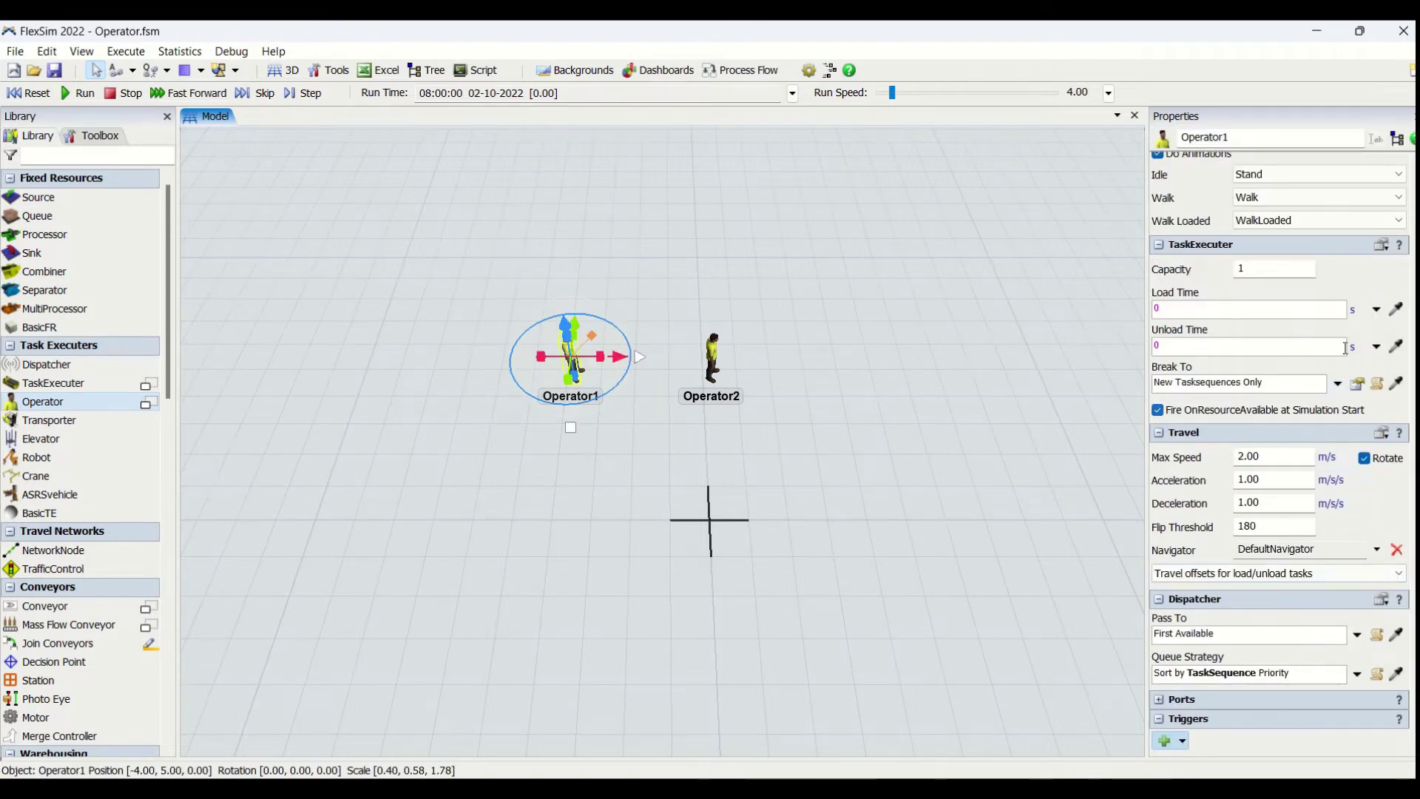
scroll(1279, 453, up, 6)
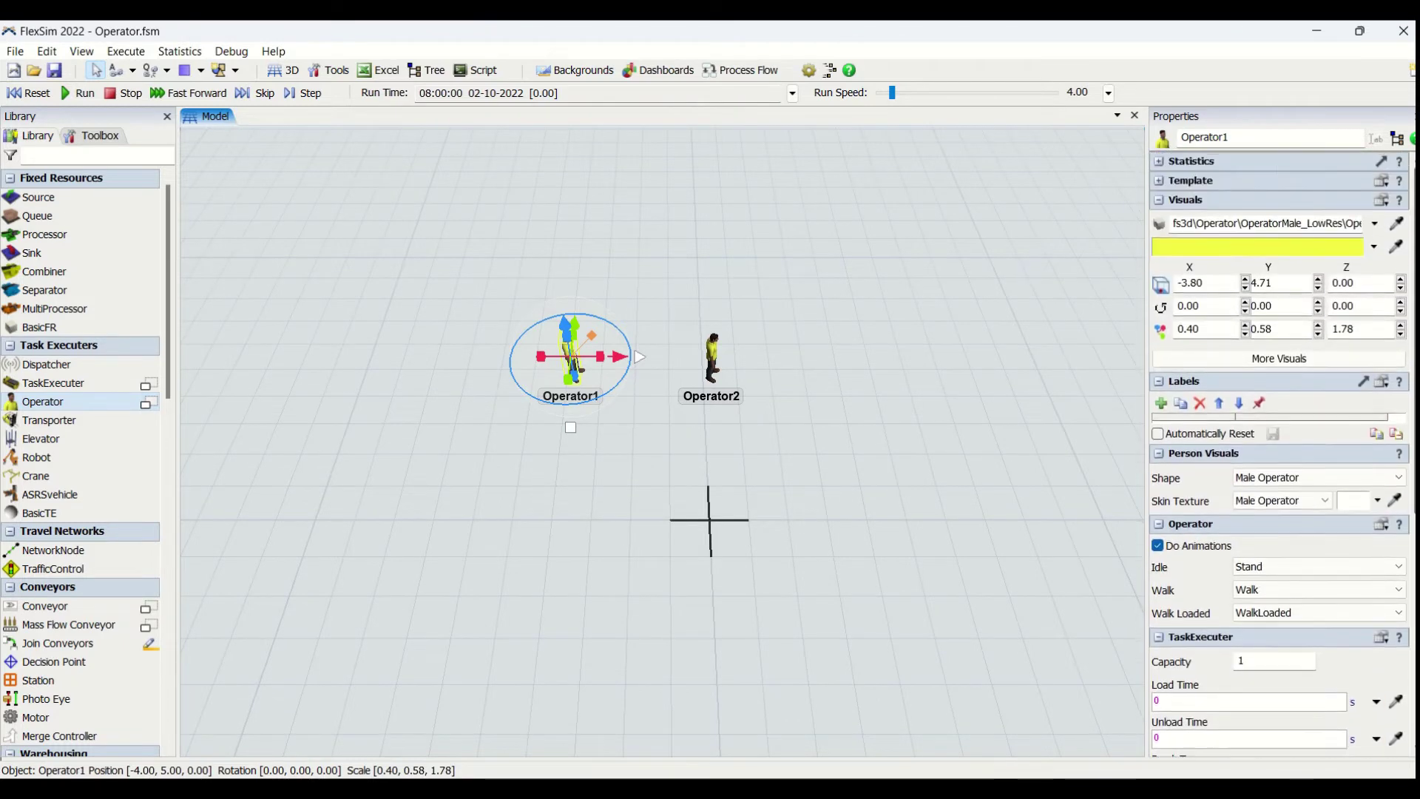
click(1159, 161)
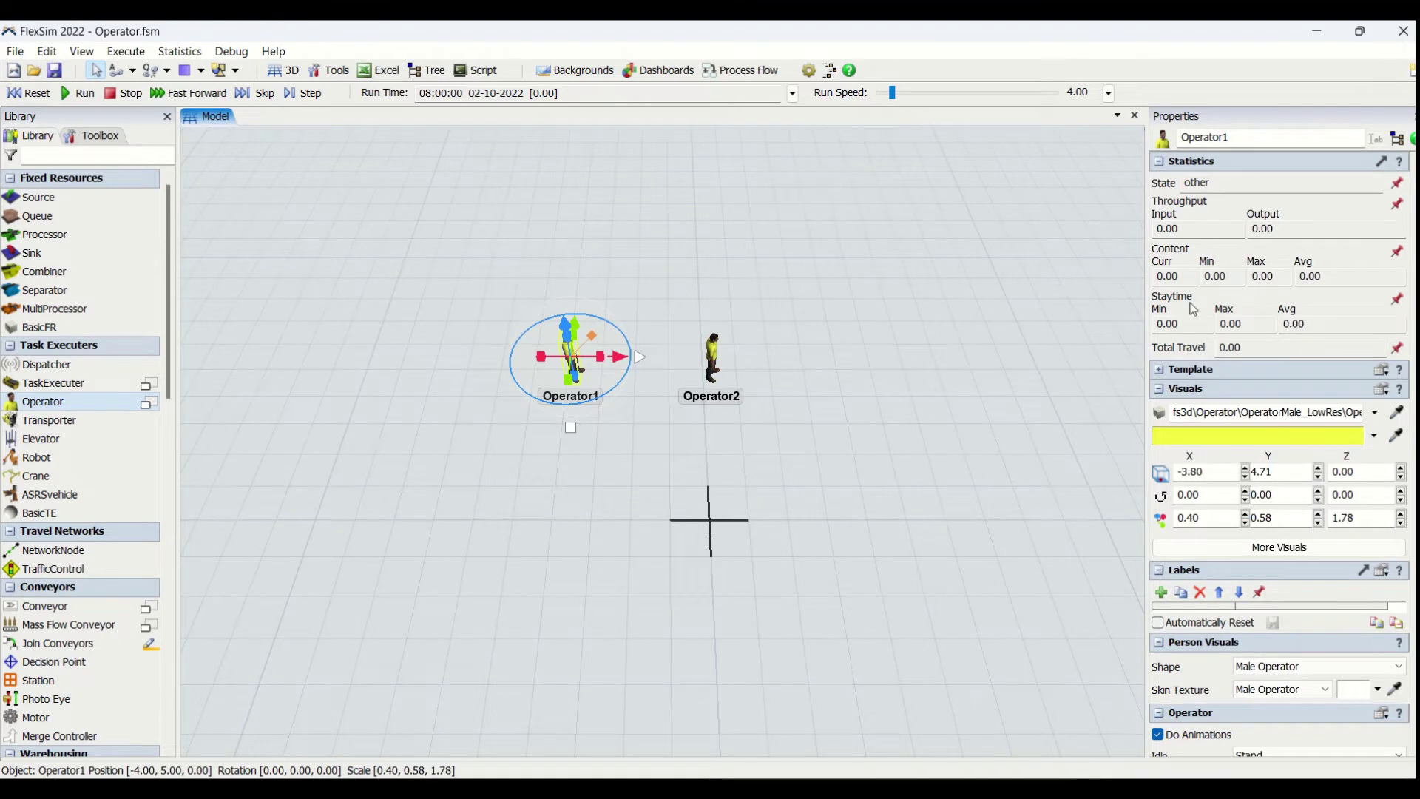
click(1159, 373)
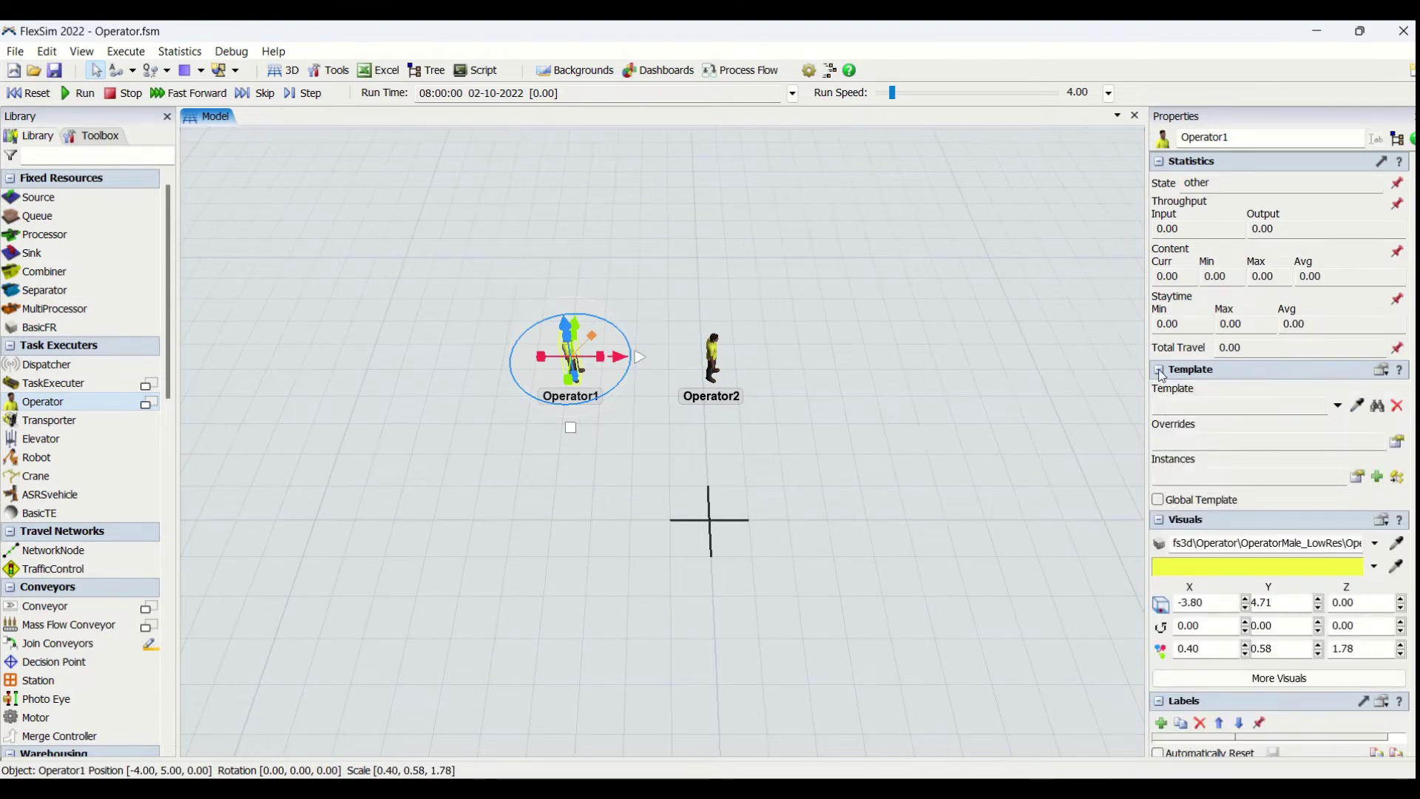
click(1160, 370)
click(1159, 161)
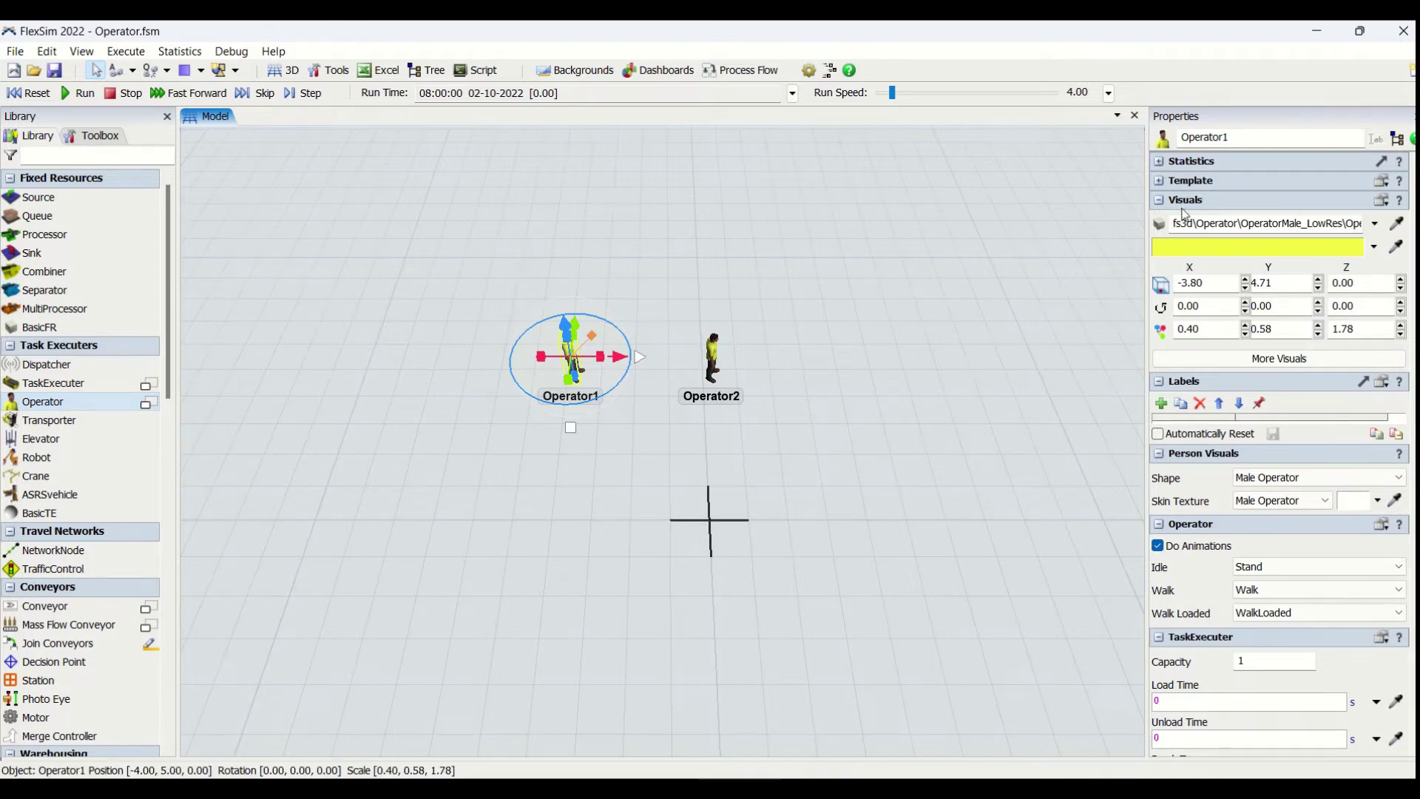
click(1259, 478)
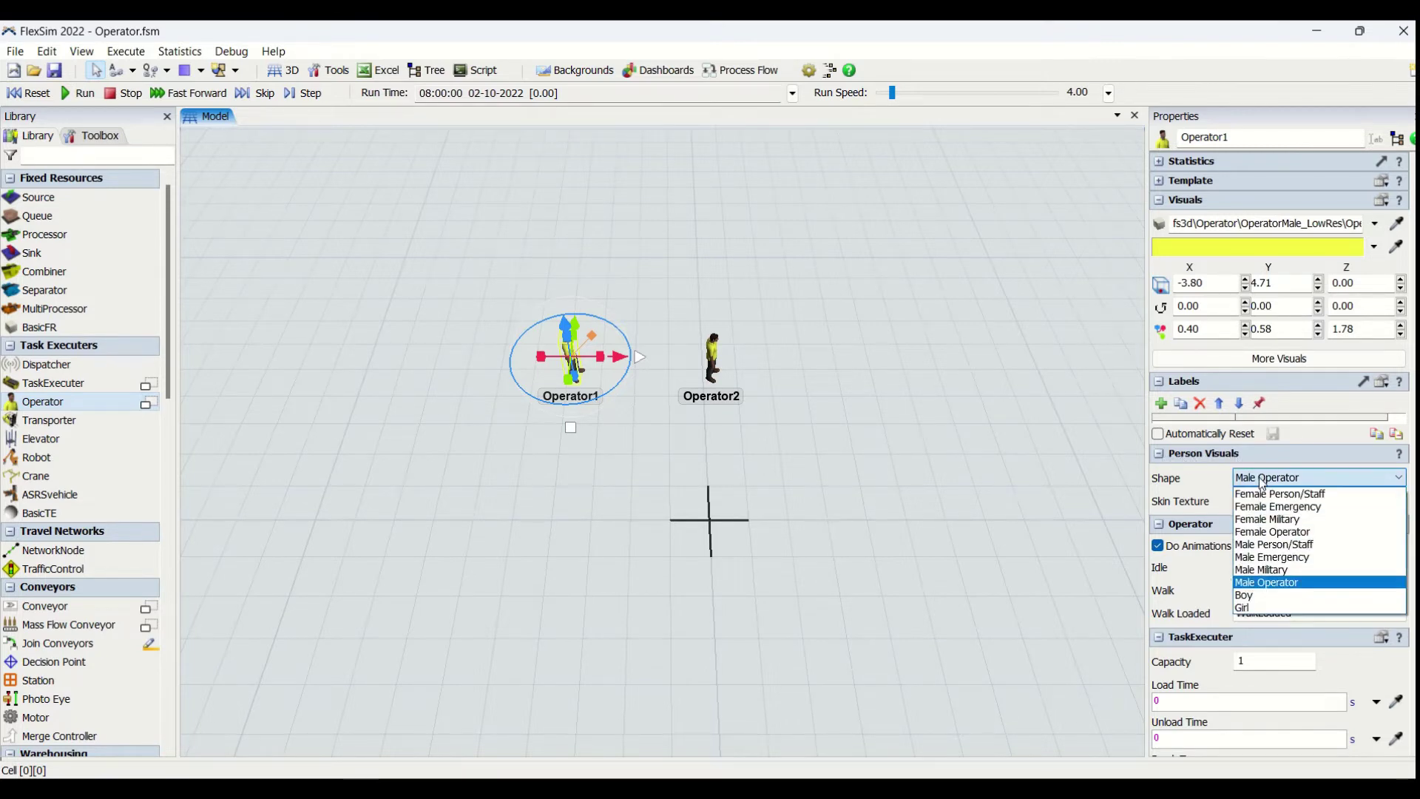
click(1270, 520)
click(734, 446)
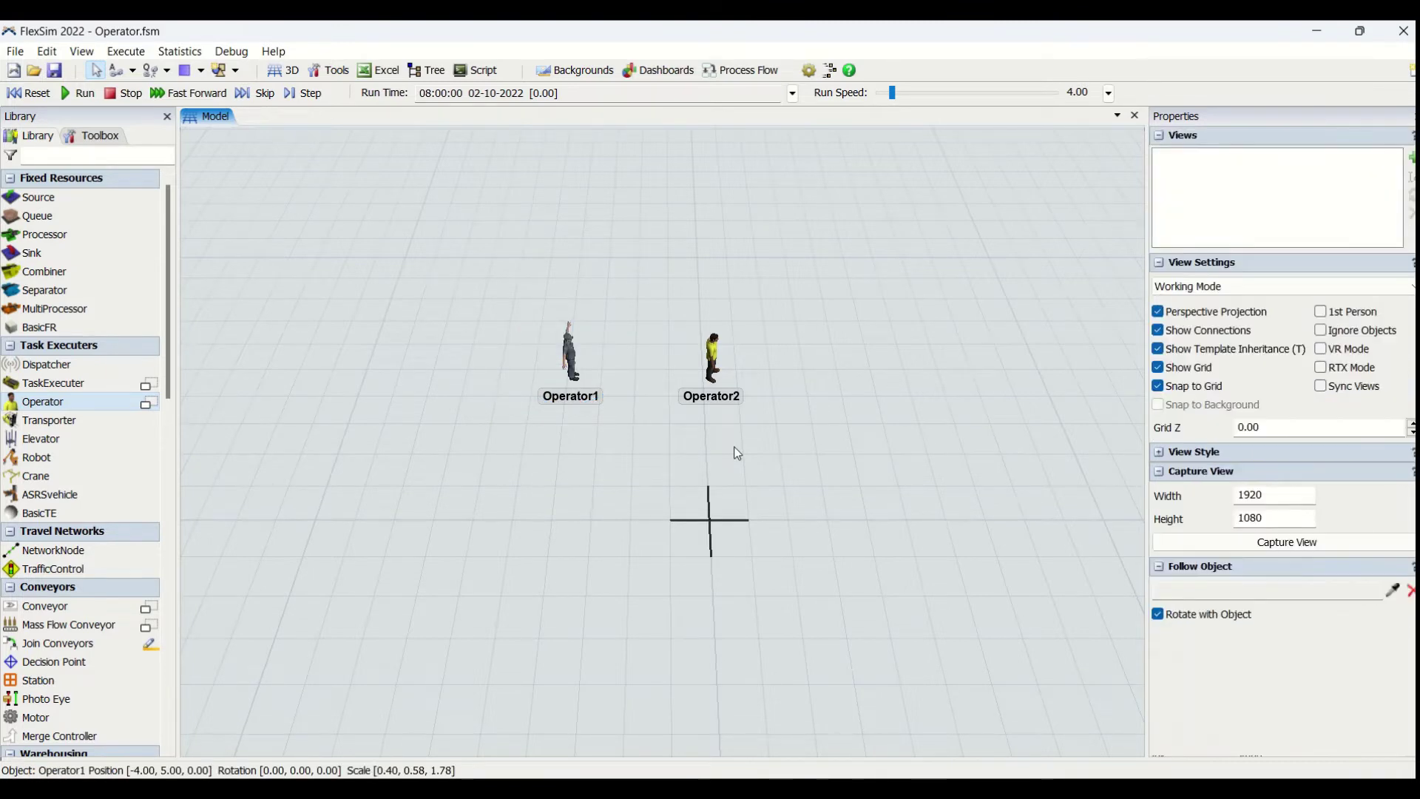
scroll(542, 352, up, 5)
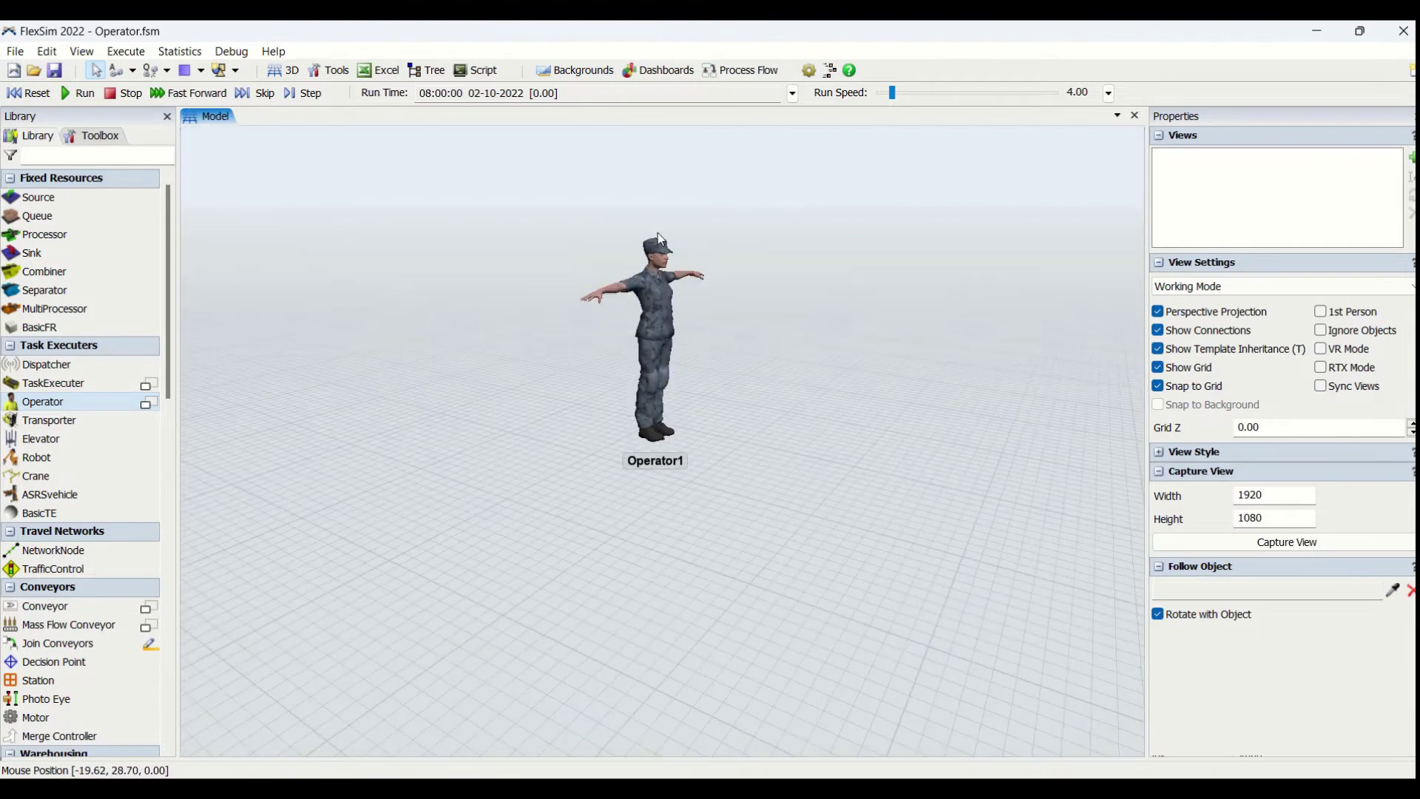
scroll(657, 243, up, 3)
click(666, 342)
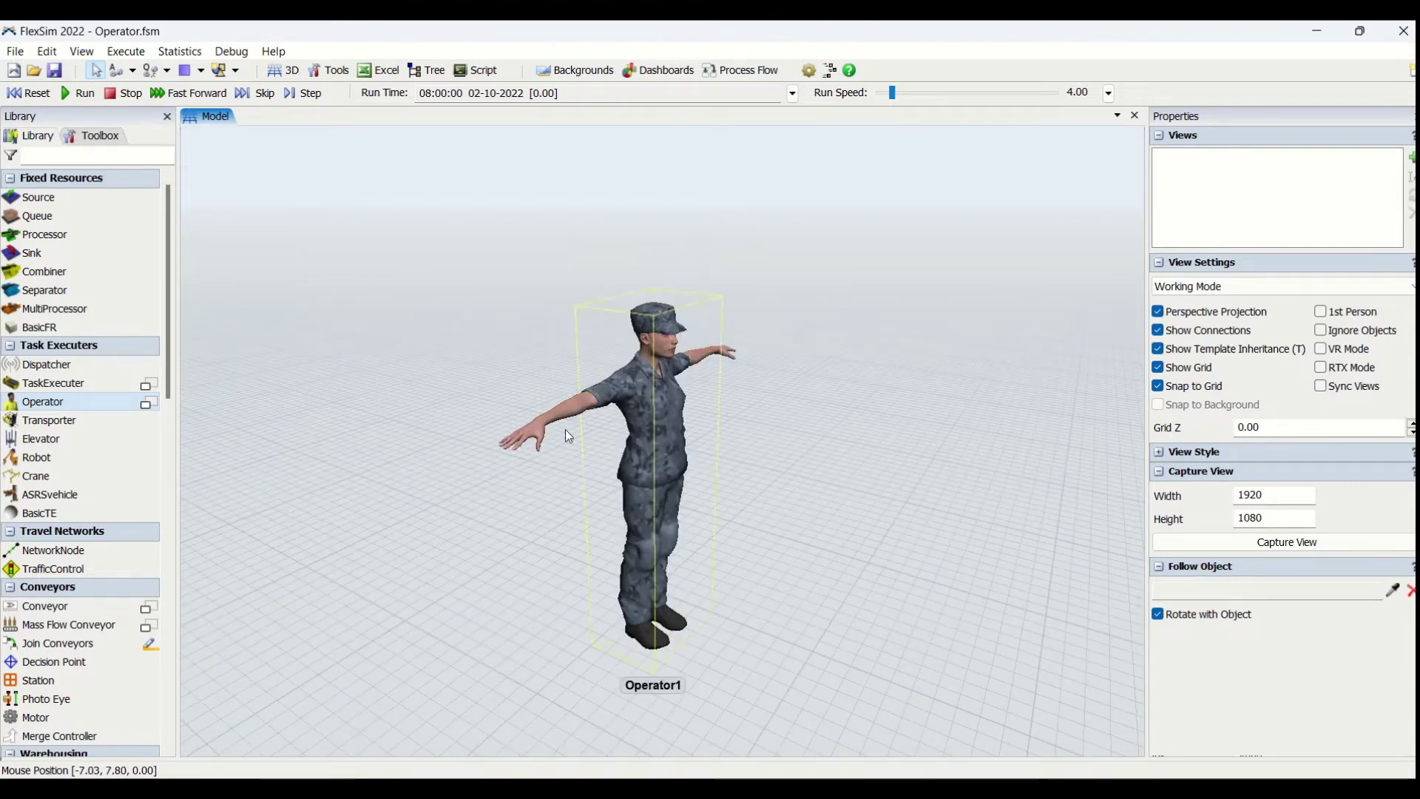
scroll(849, 548, down, 5)
right_drag(849, 547, 795, 605)
drag(795, 606, 390, 466)
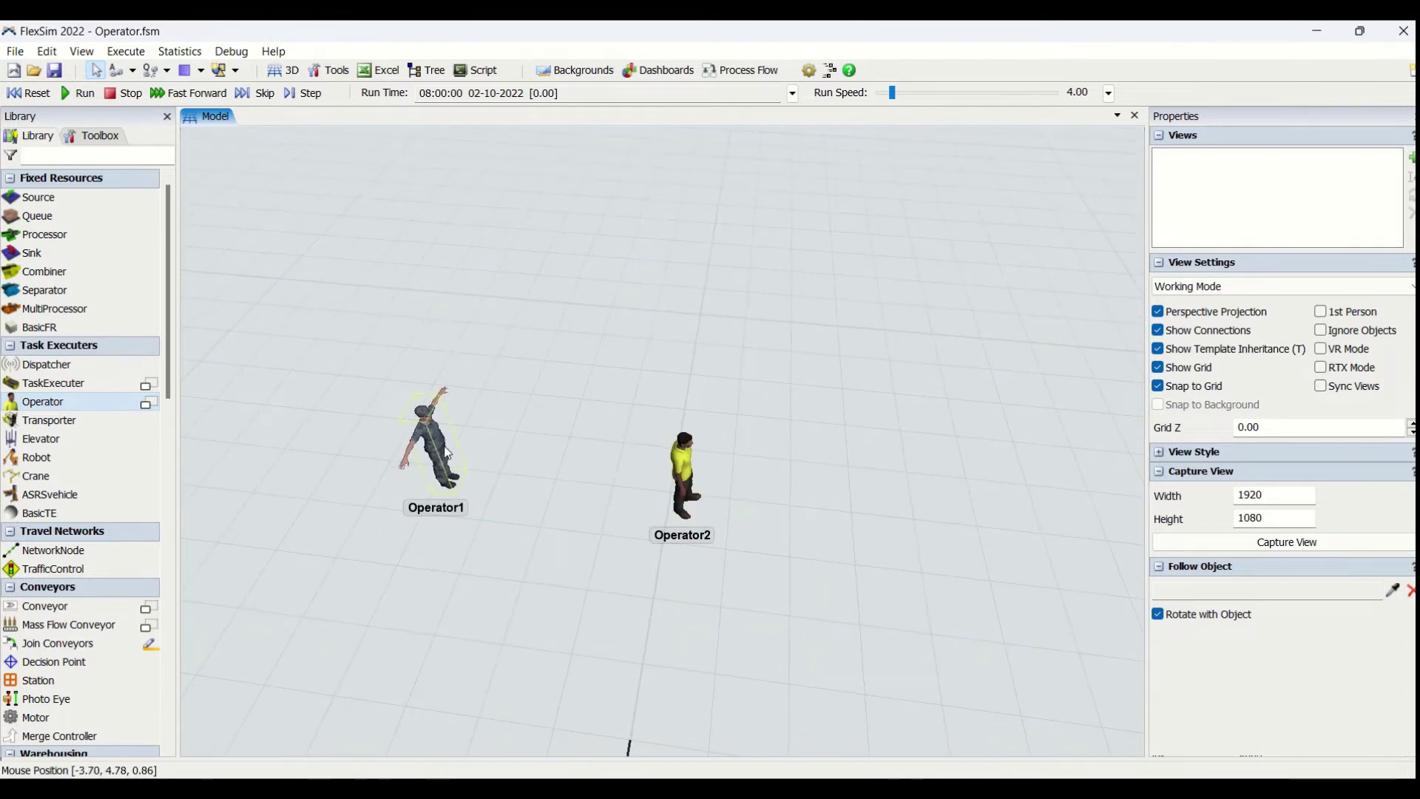
click(451, 453)
click(1332, 482)
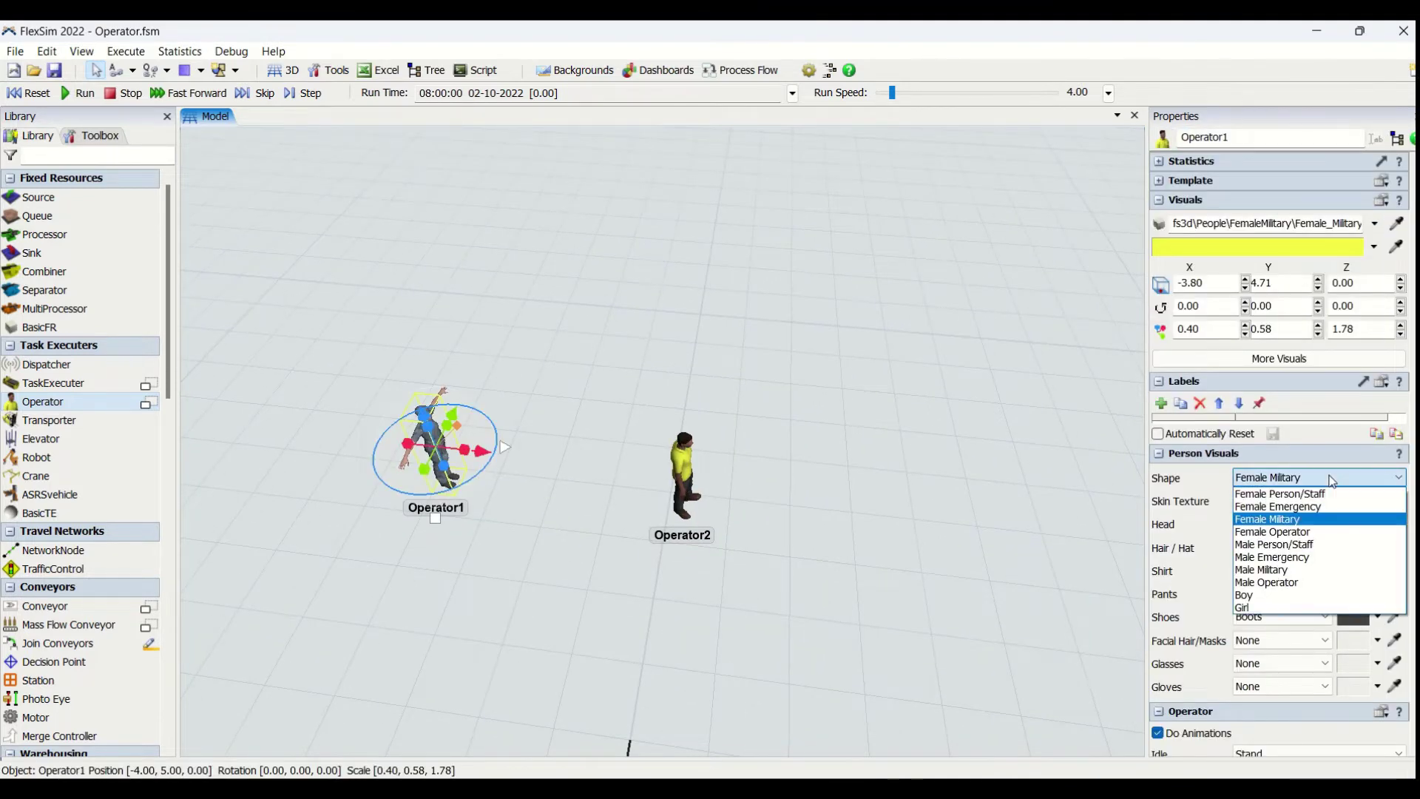
click(1301, 582)
click(585, 510)
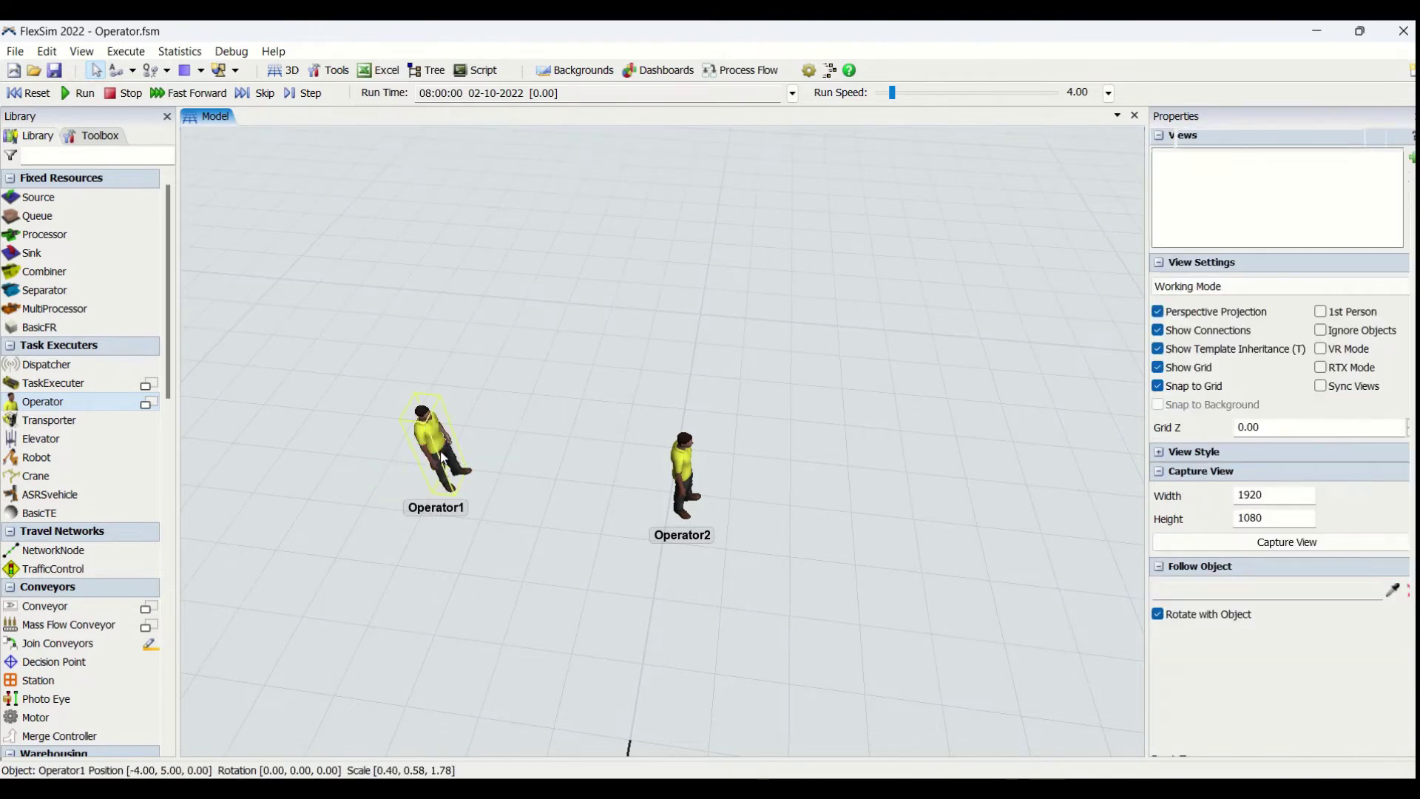
click(452, 451)
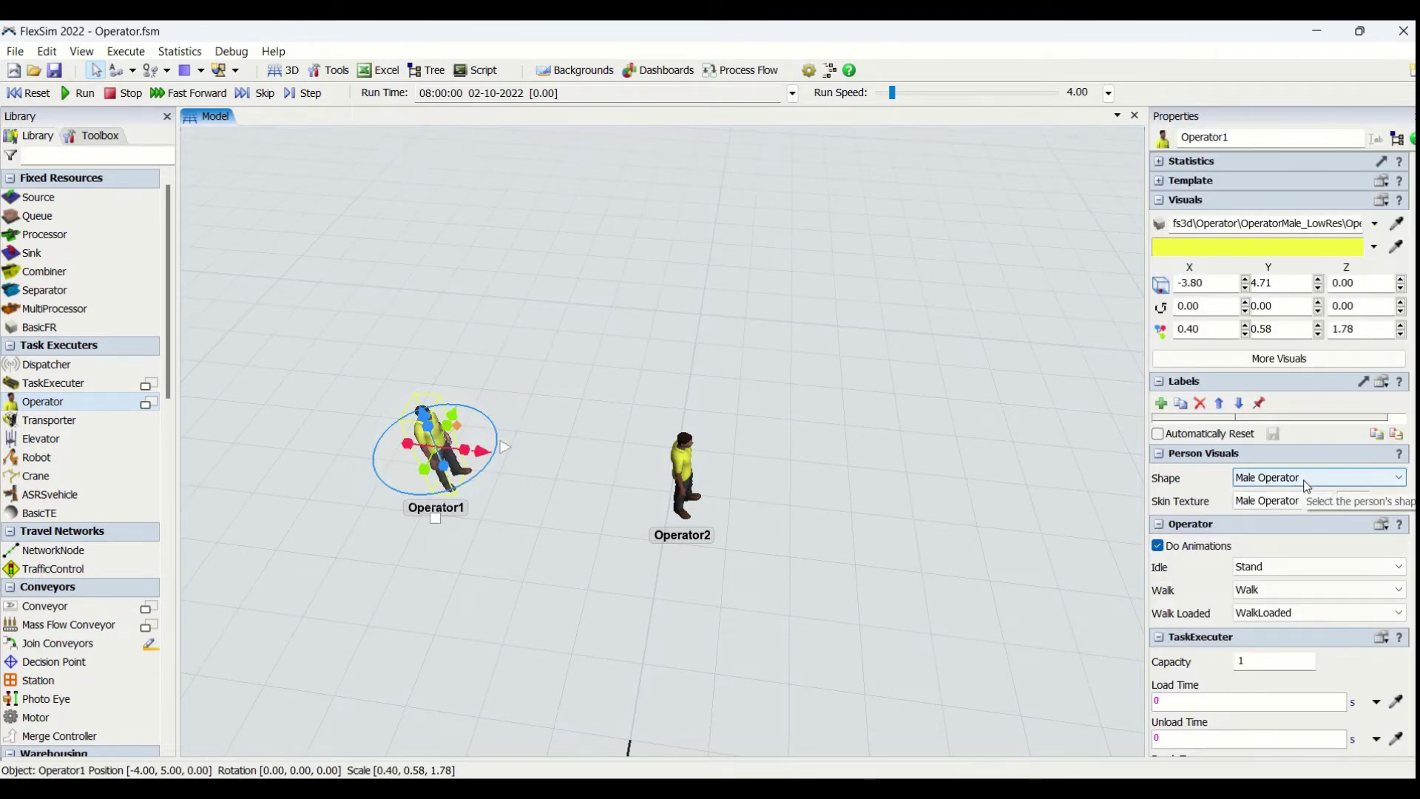
click(1290, 501)
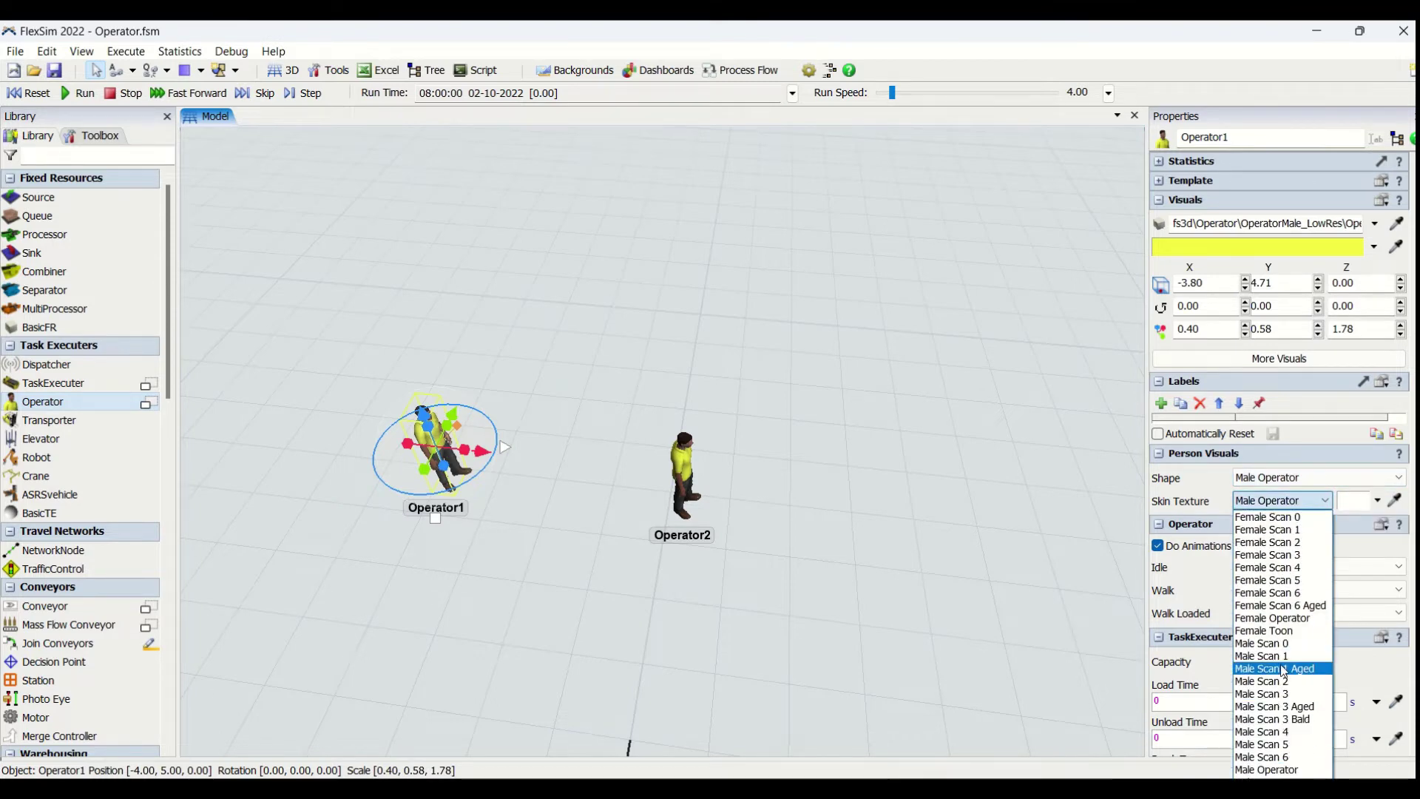
click(1261, 694)
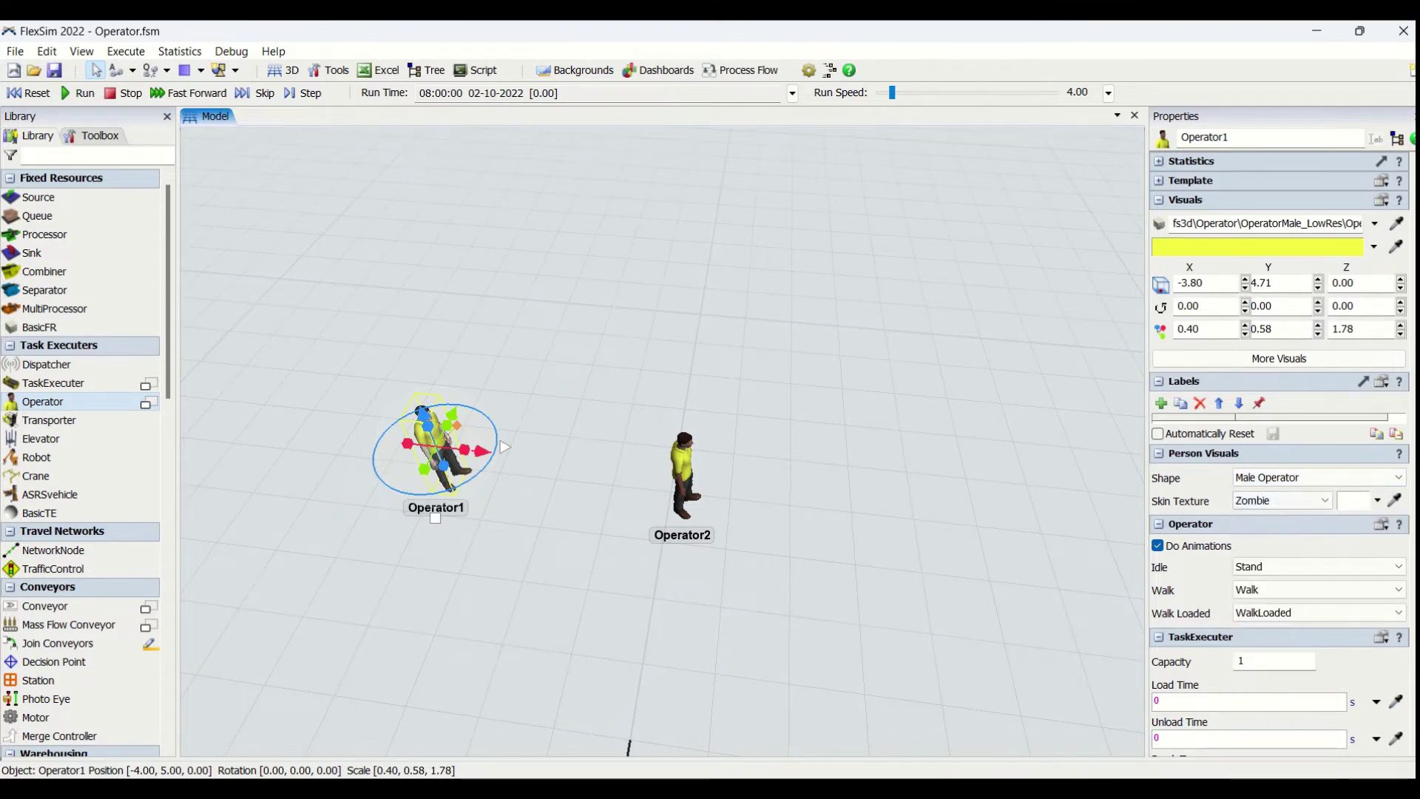
click(446, 579)
scroll(437, 416, up, 5)
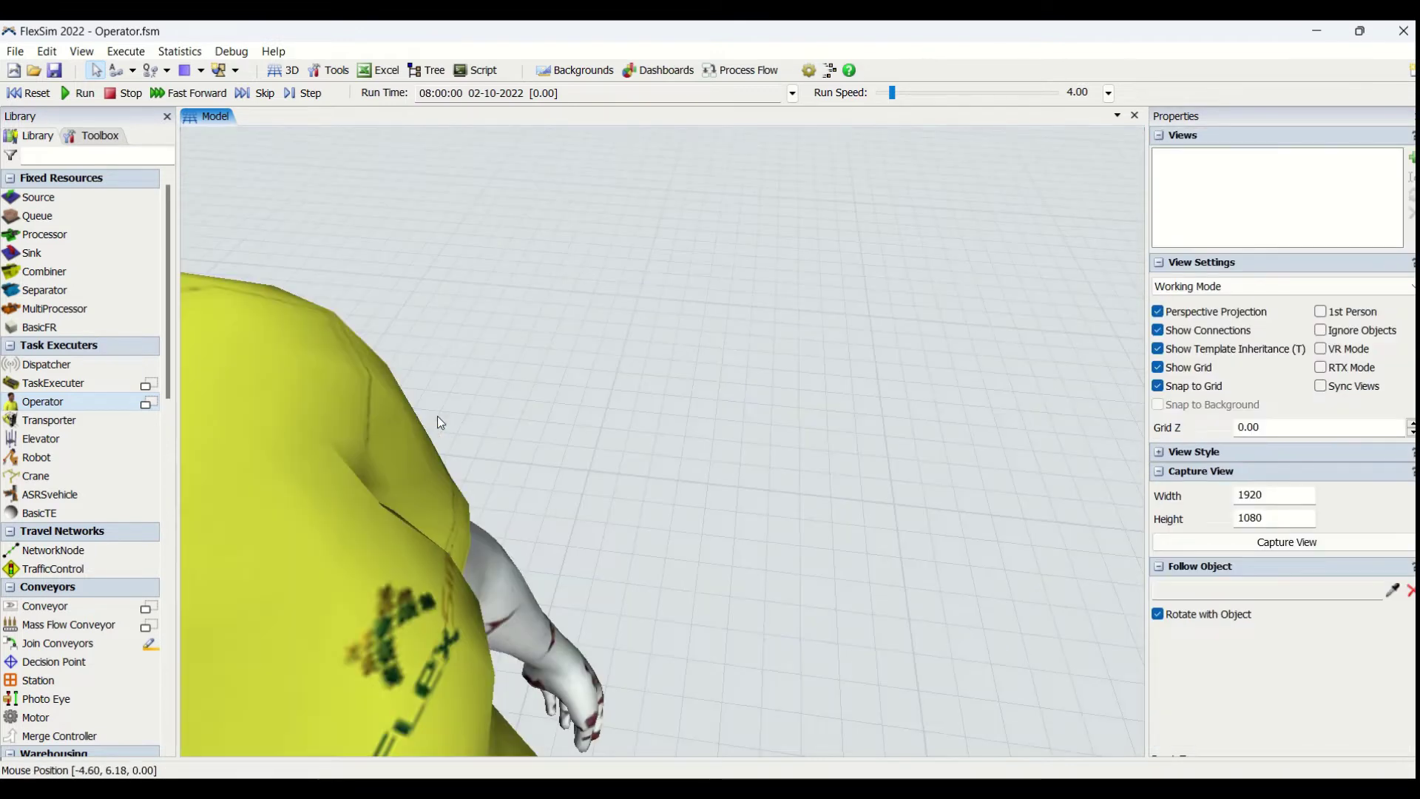
scroll(437, 416, down, 2)
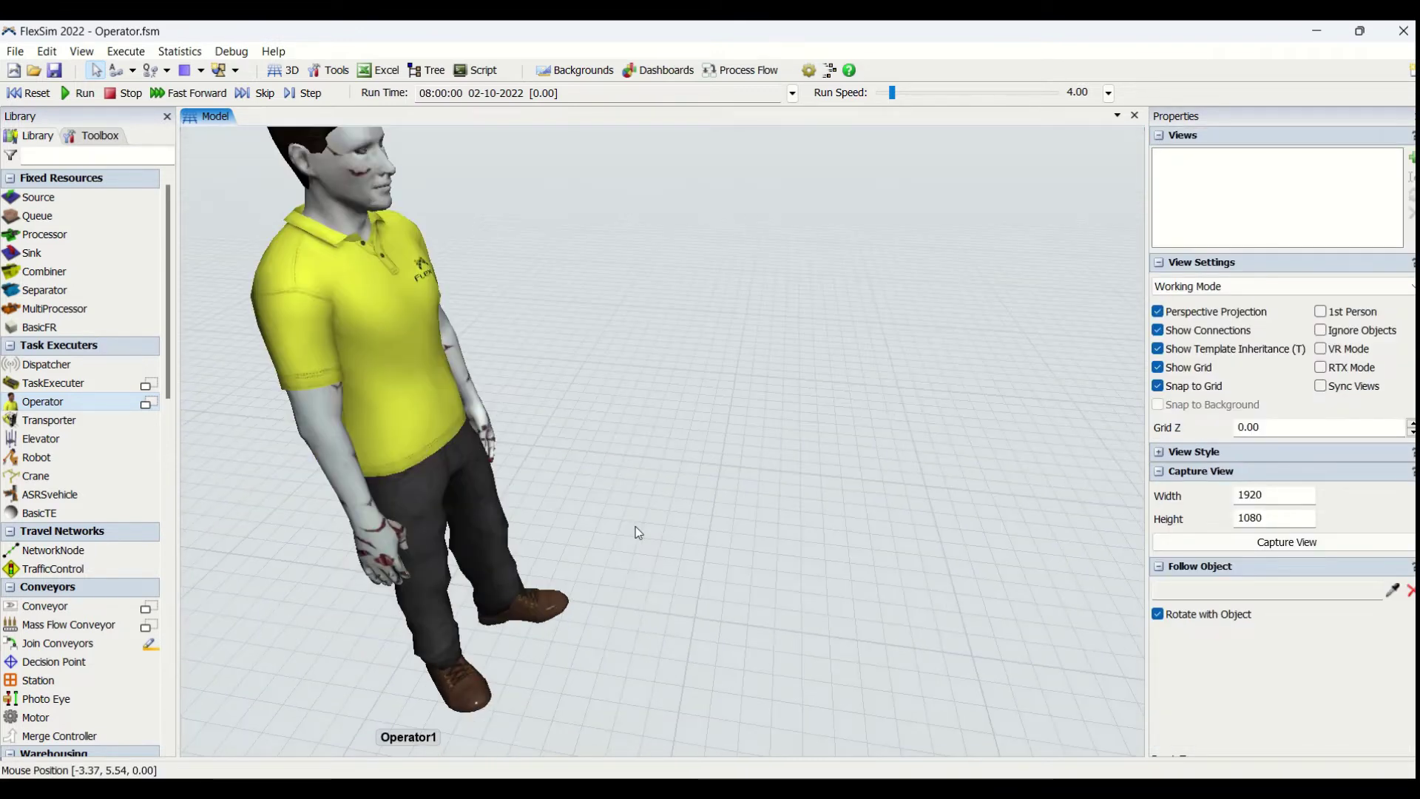
click(357, 507)
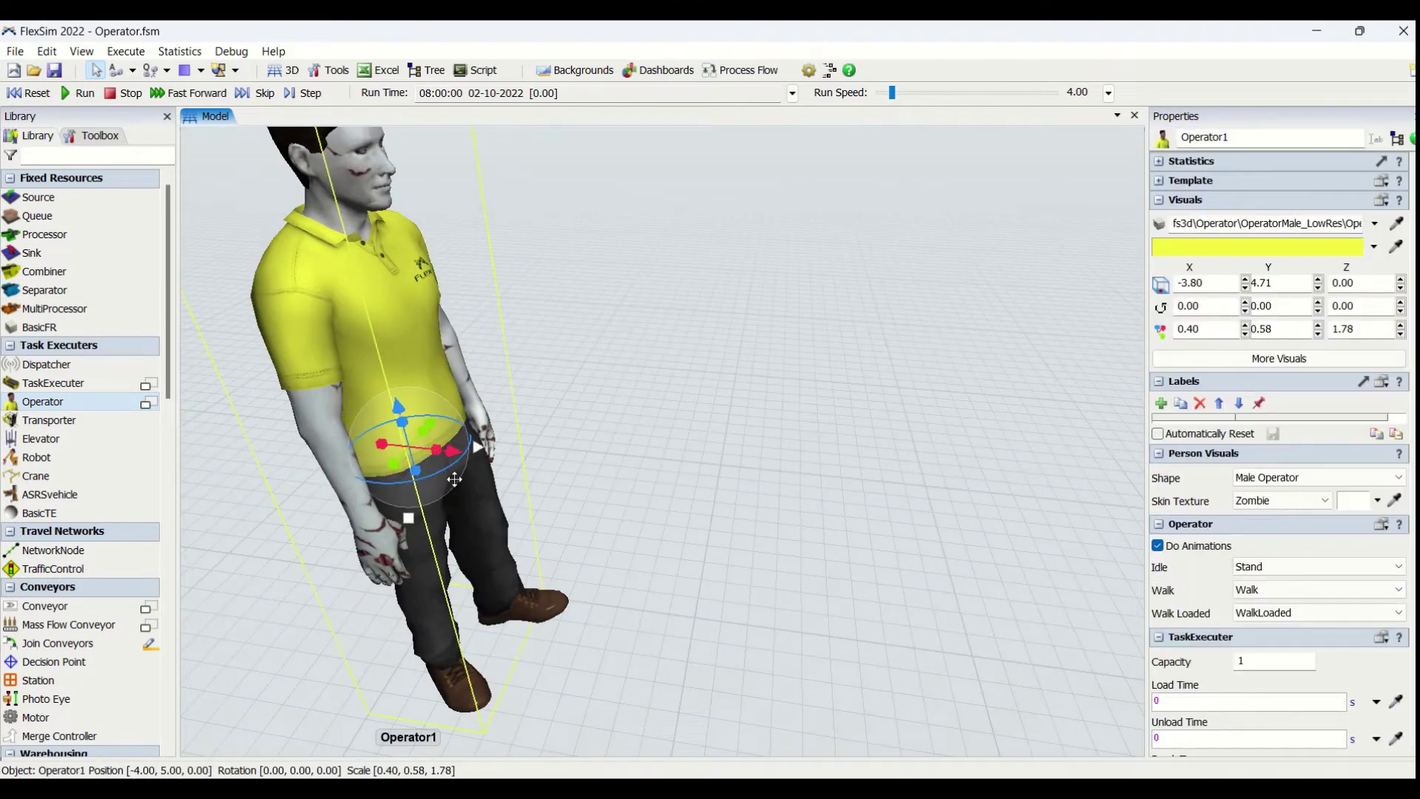
click(1262, 502)
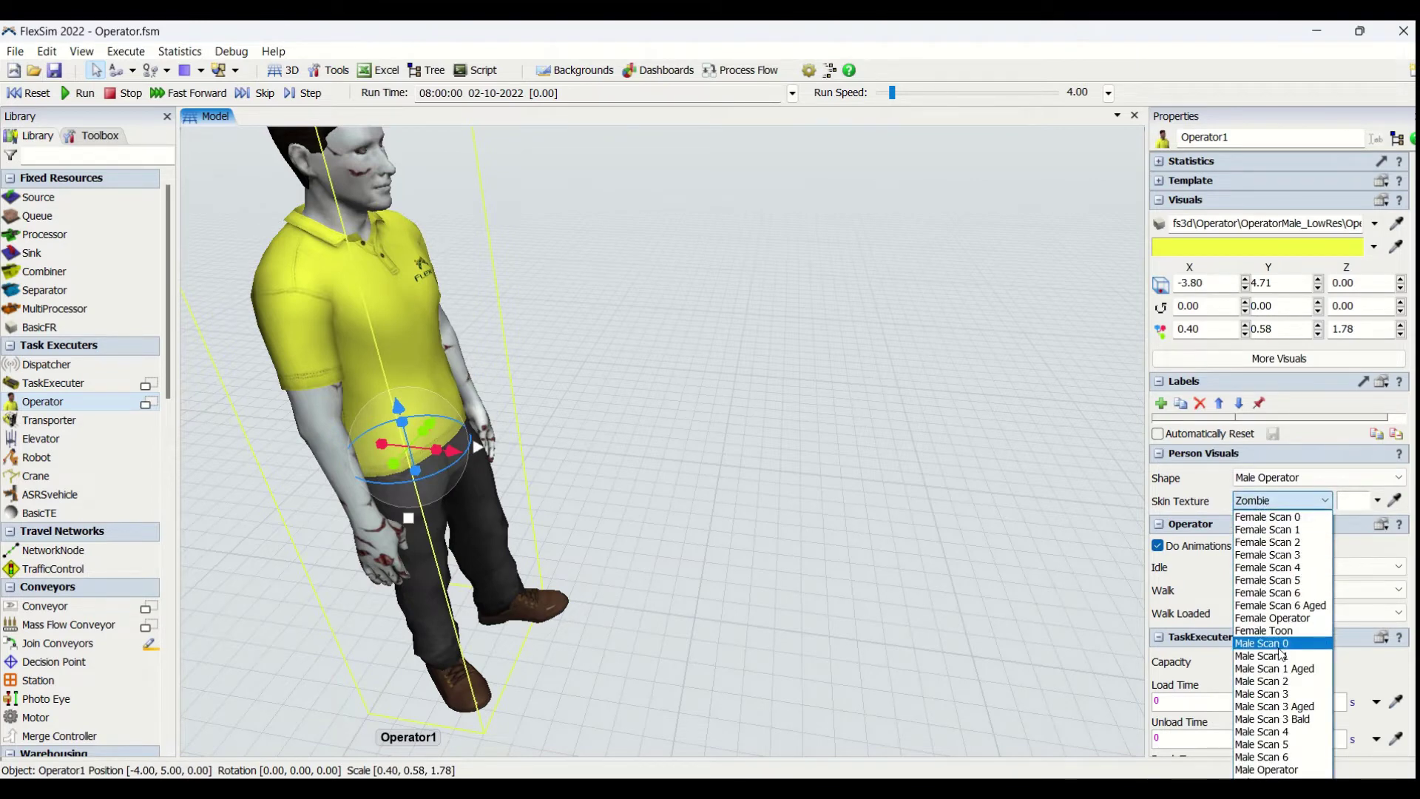
click(1273, 770)
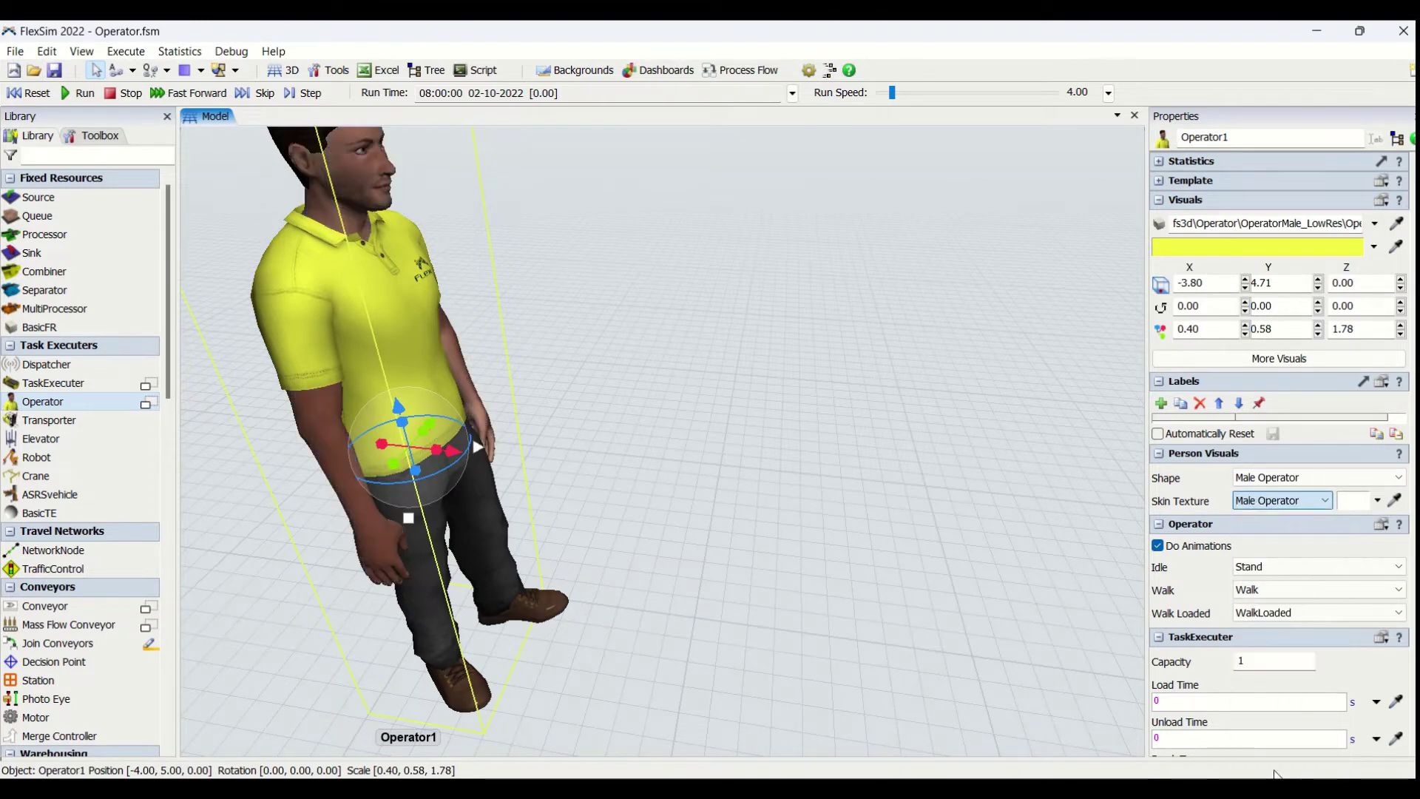
scroll(842, 422, down, 5)
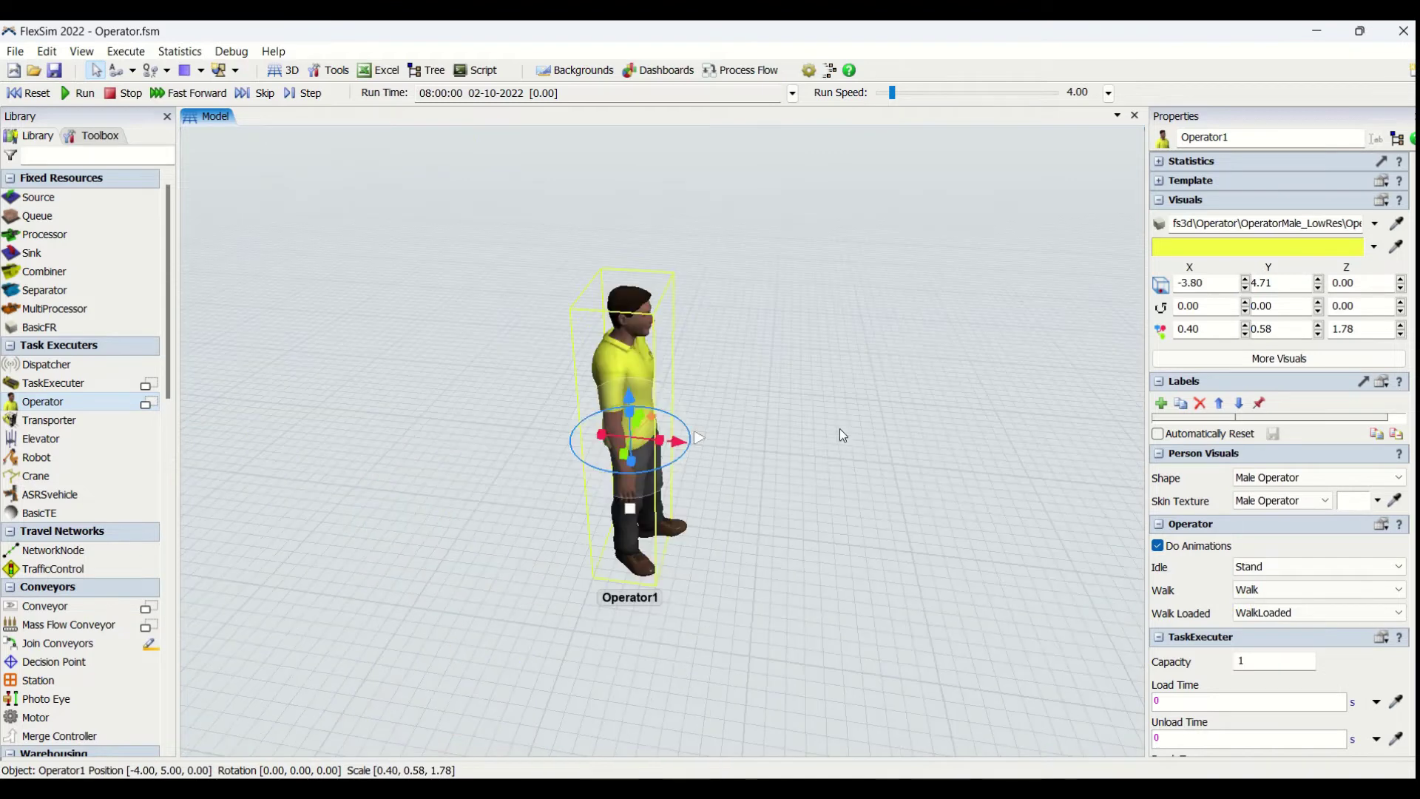
click(883, 354)
scroll(865, 378, up, 2)
click(559, 404)
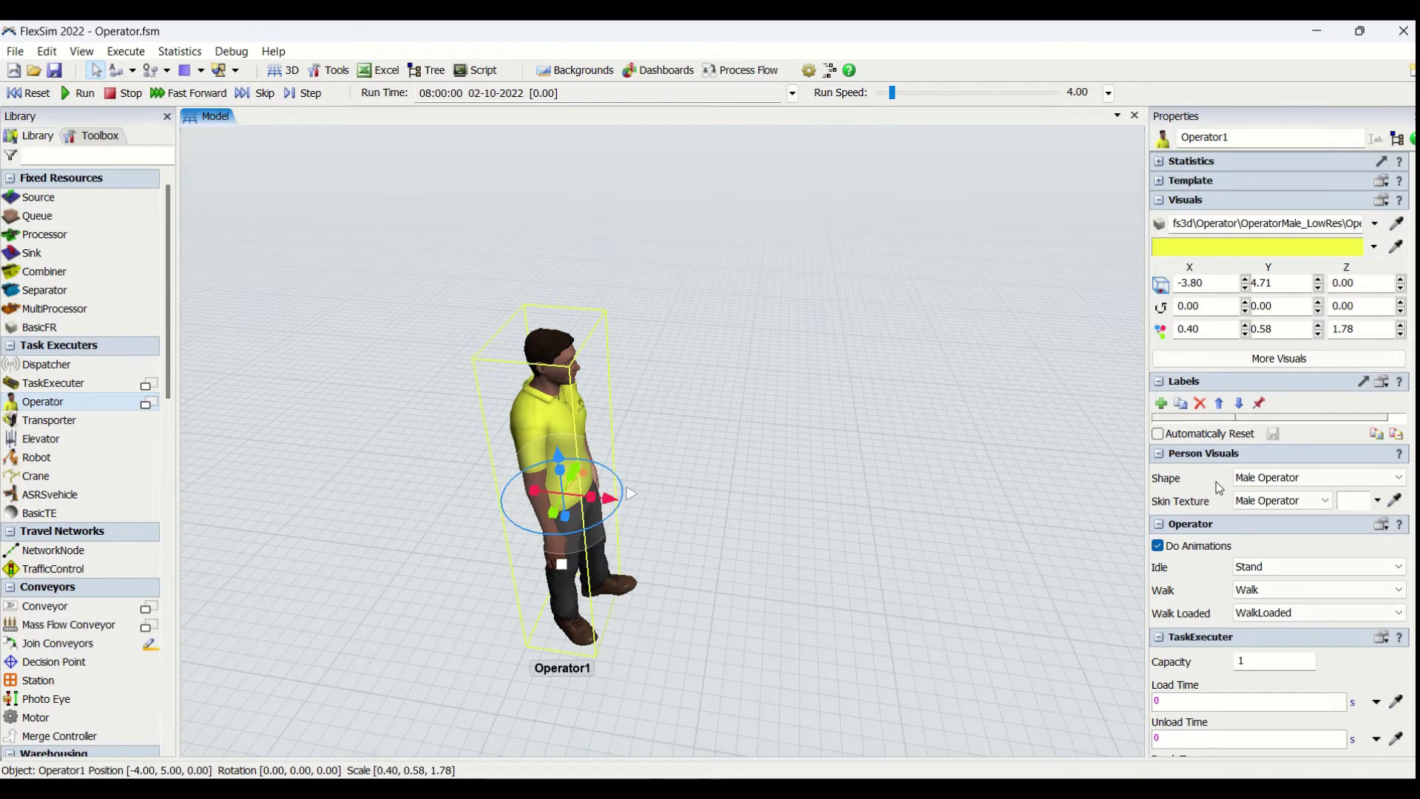
drag(1411, 505, 1412, 621)
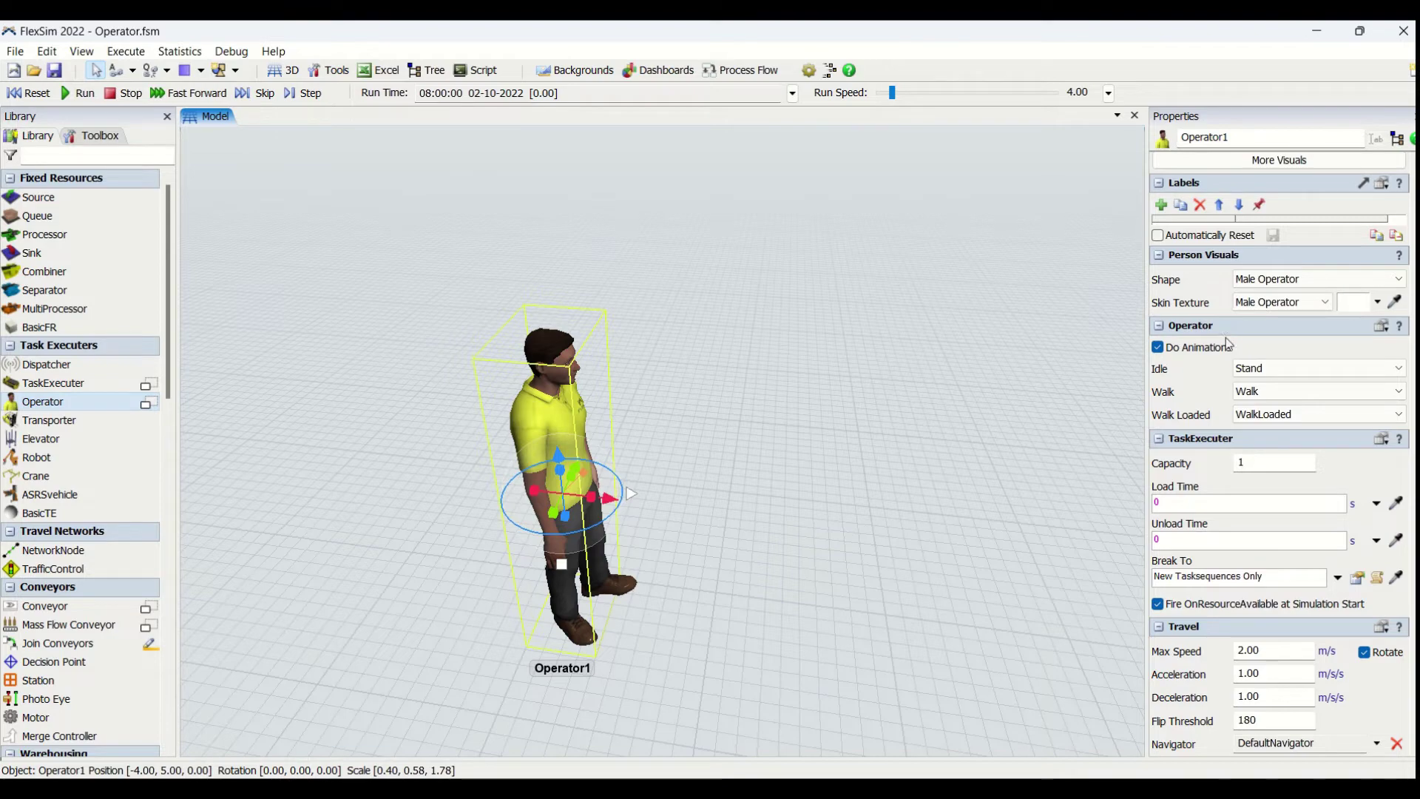
click(949, 495)
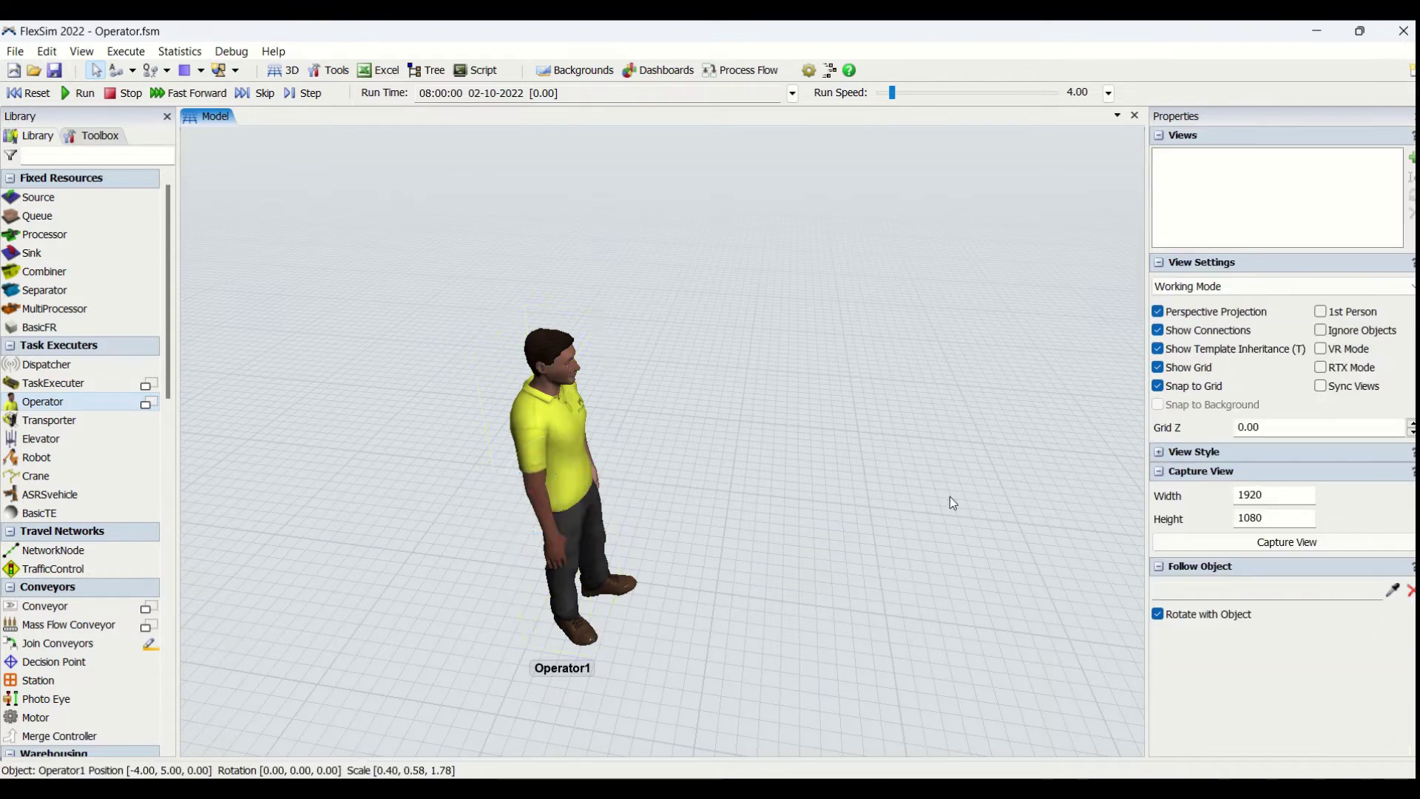
scroll(950, 496, down, 3)
drag(949, 495, 651, 427)
click(651, 428)
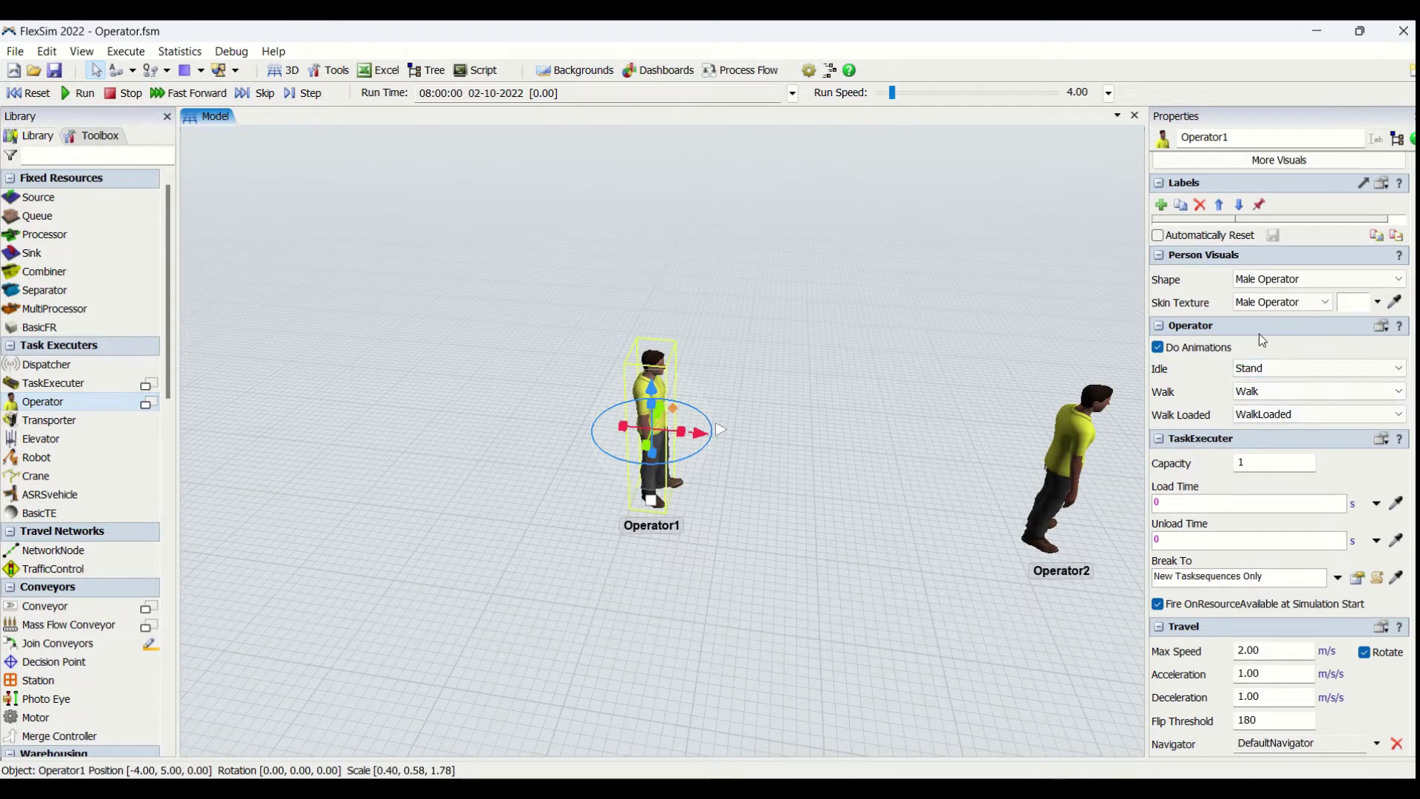
click(1158, 347)
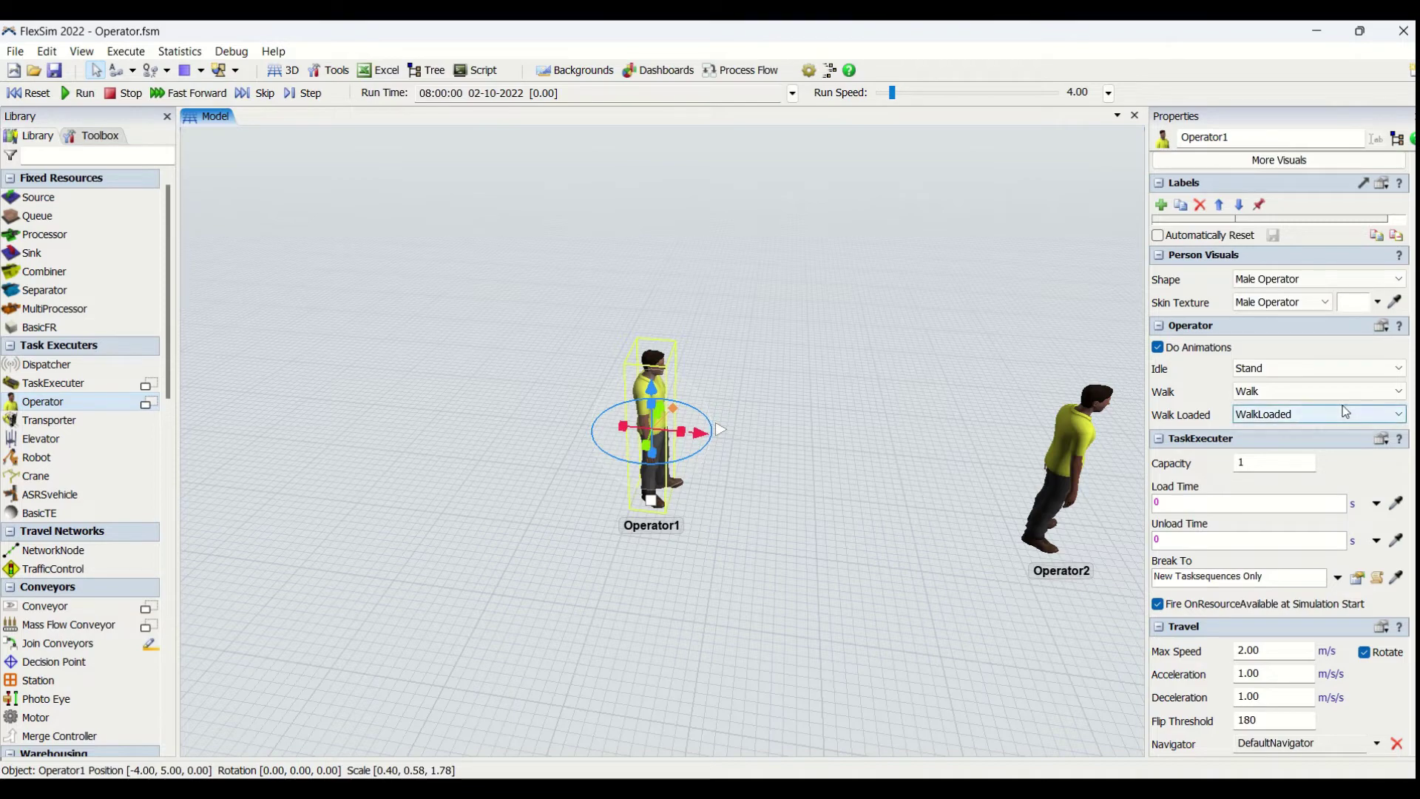
click(1266, 369)
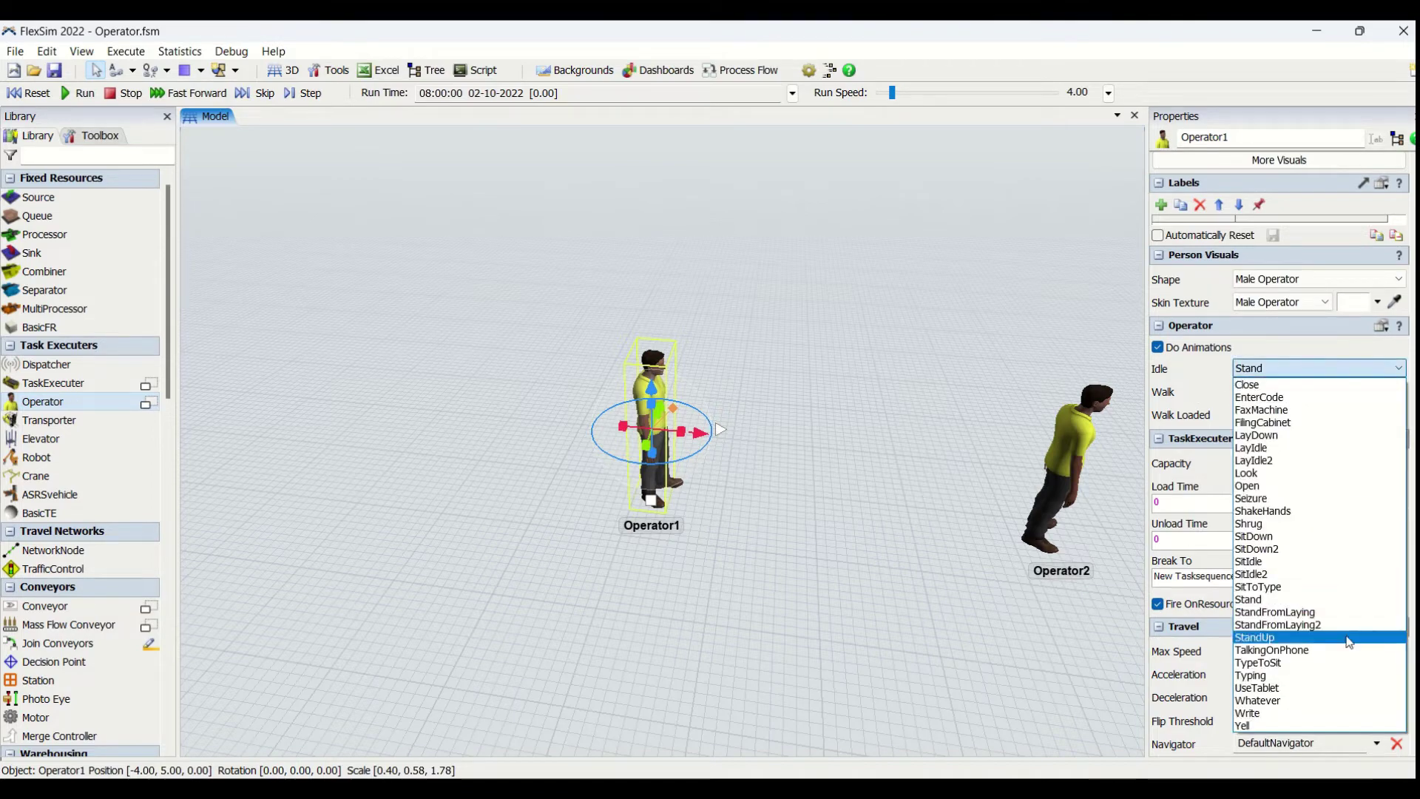
click(1239, 371)
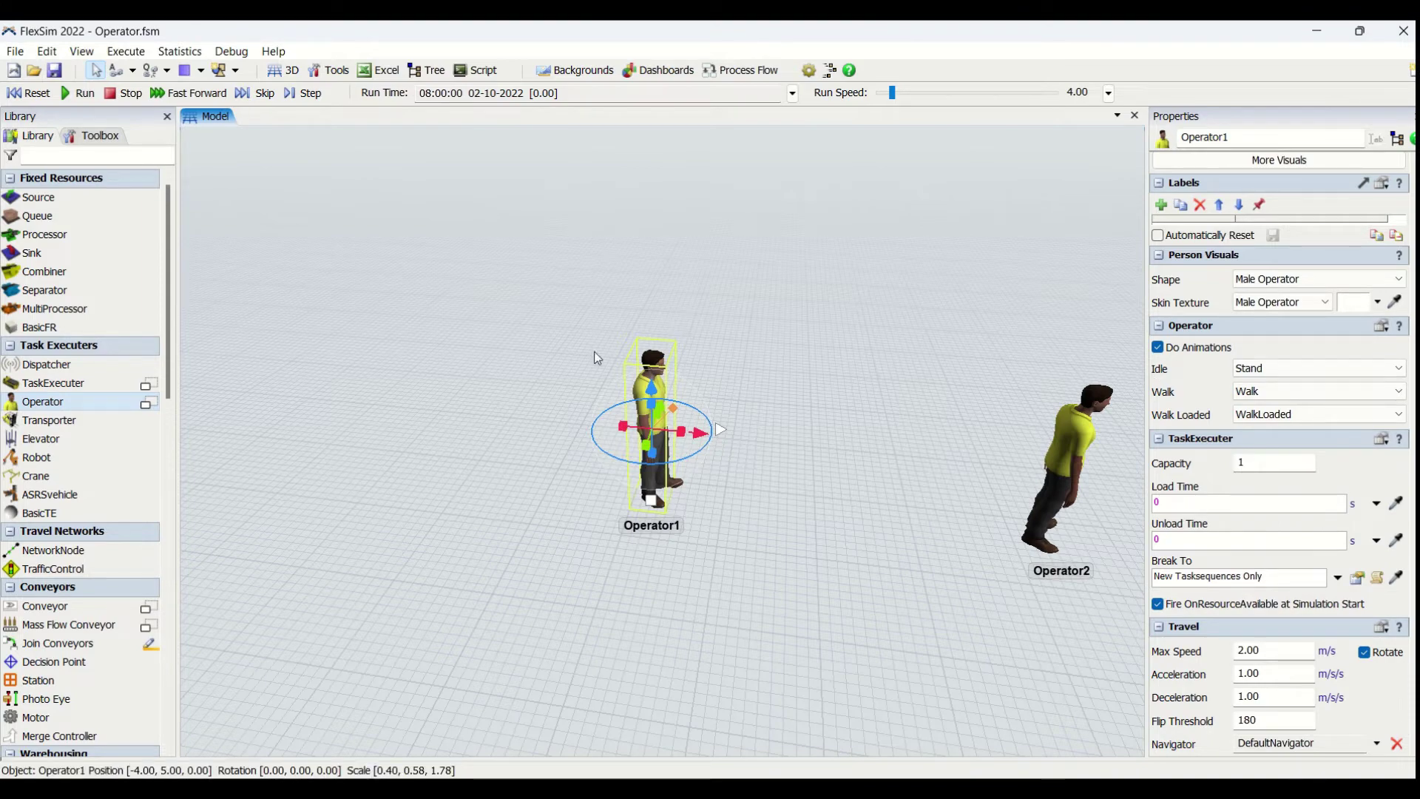
click(1299, 369)
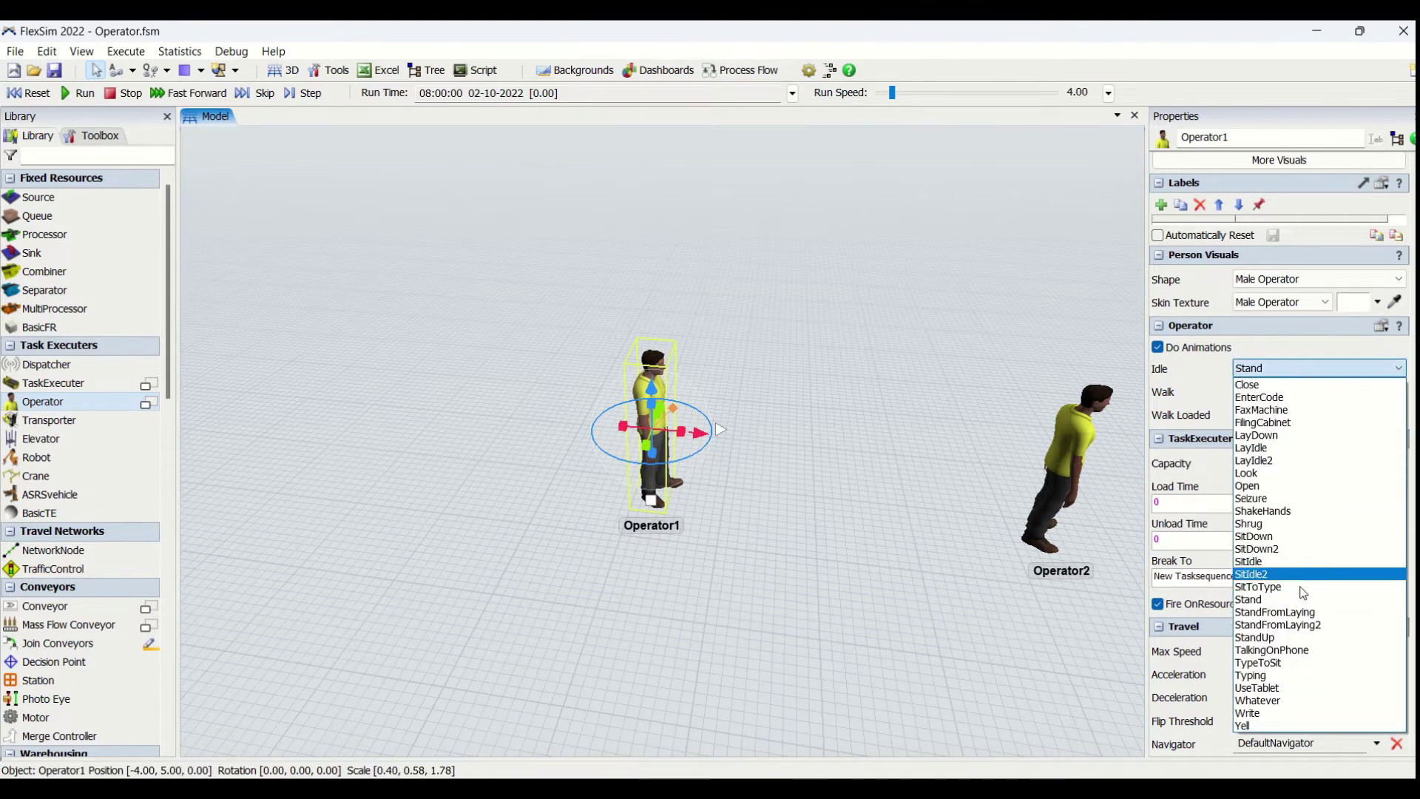
click(1282, 340)
click(1287, 366)
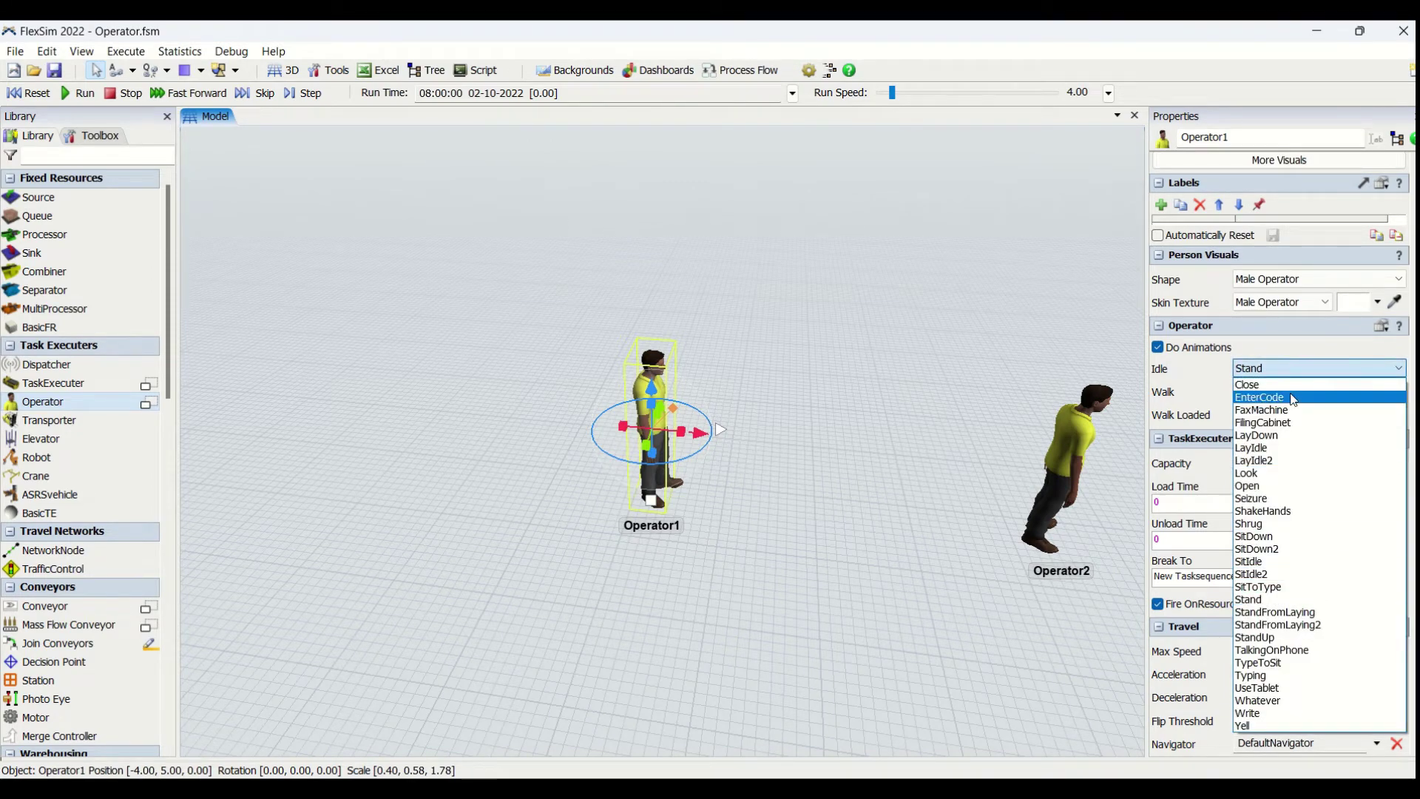
click(1283, 338)
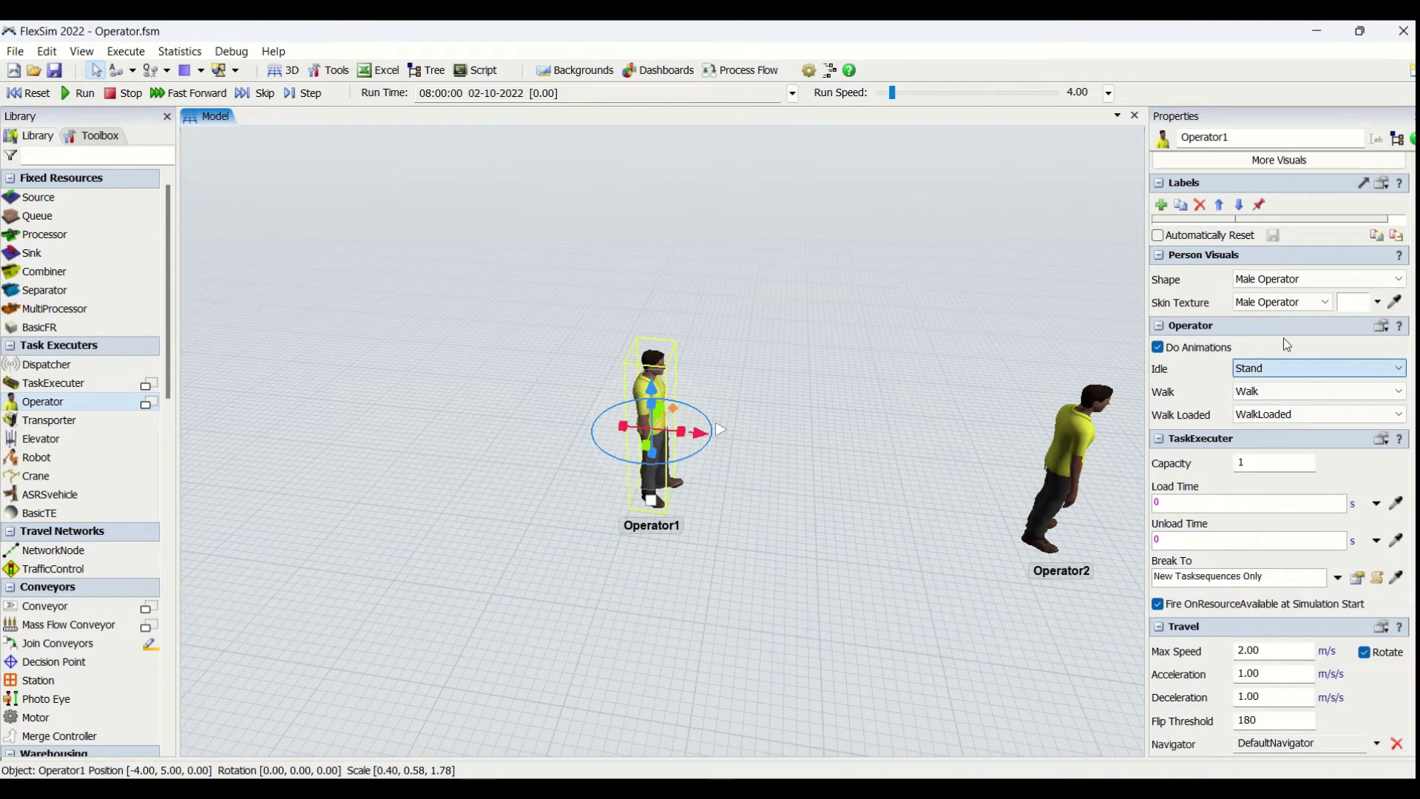
click(1345, 370)
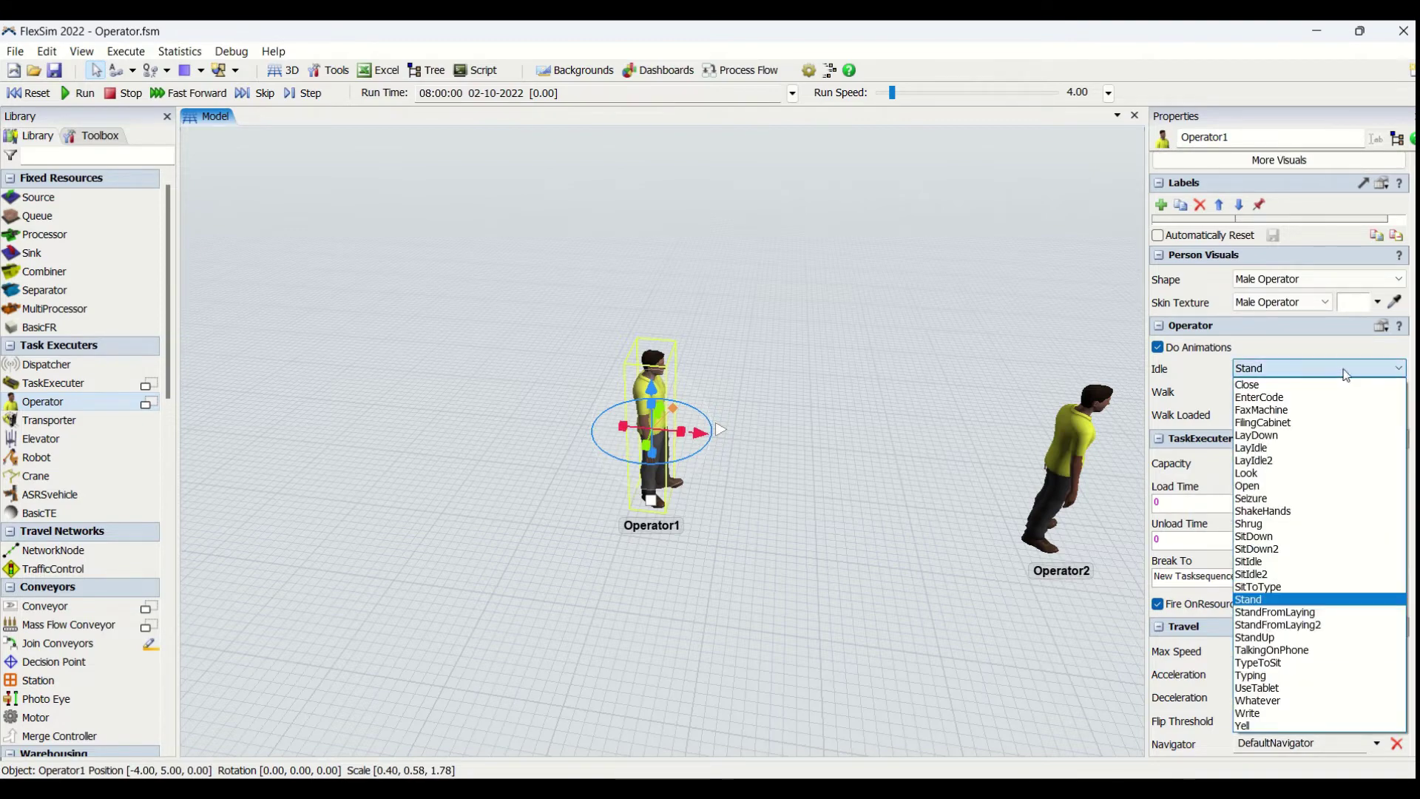
click(1345, 374)
click(1318, 392)
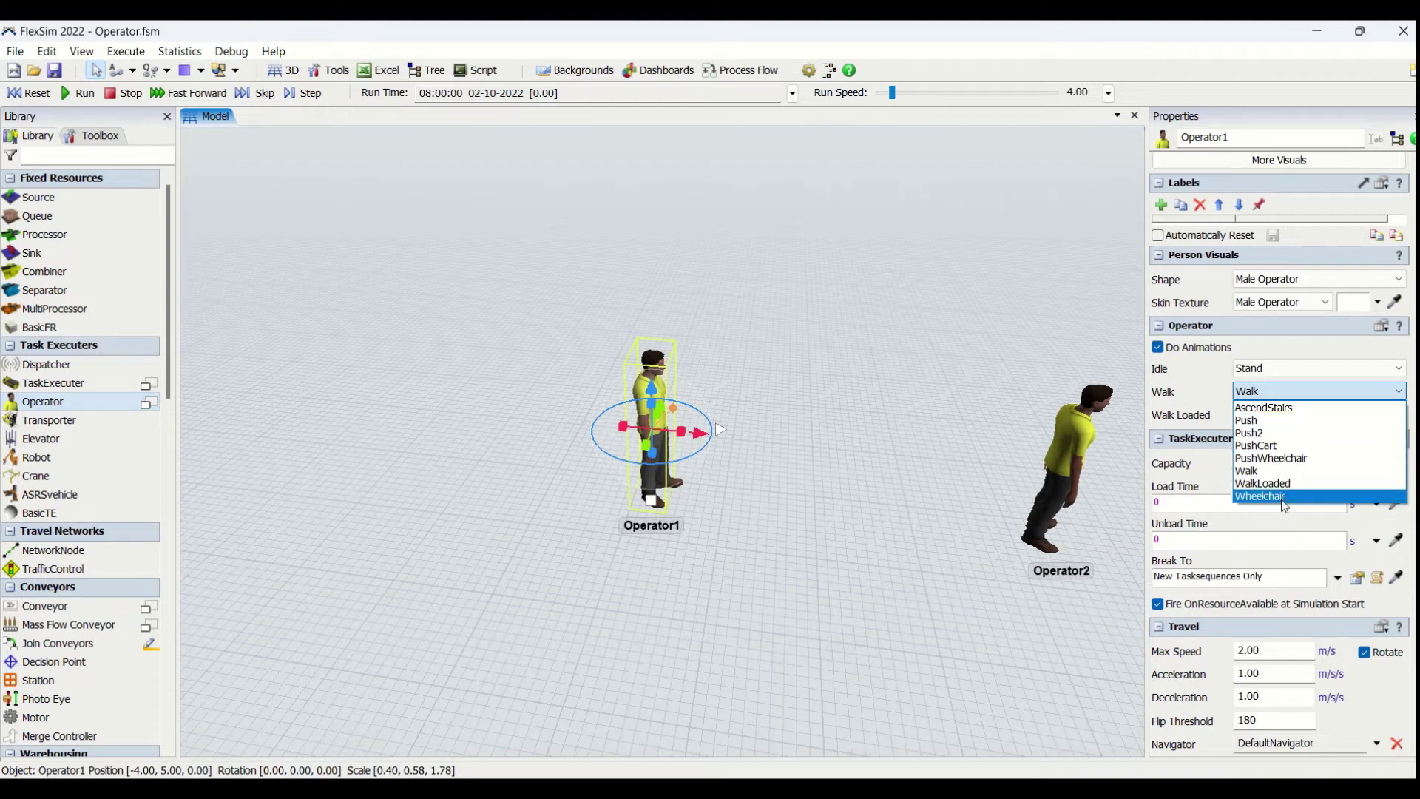
click(1282, 354)
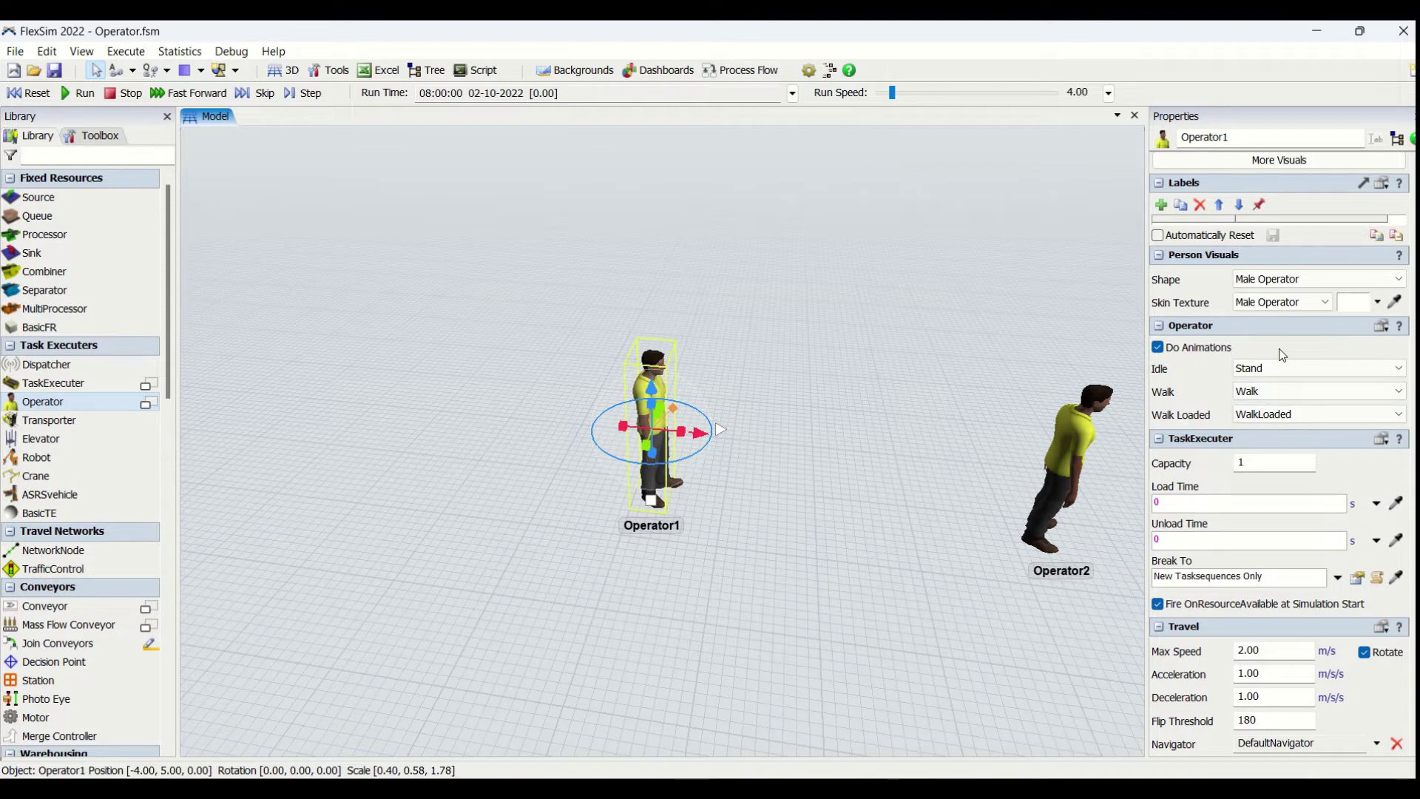
click(1289, 414)
click(1289, 416)
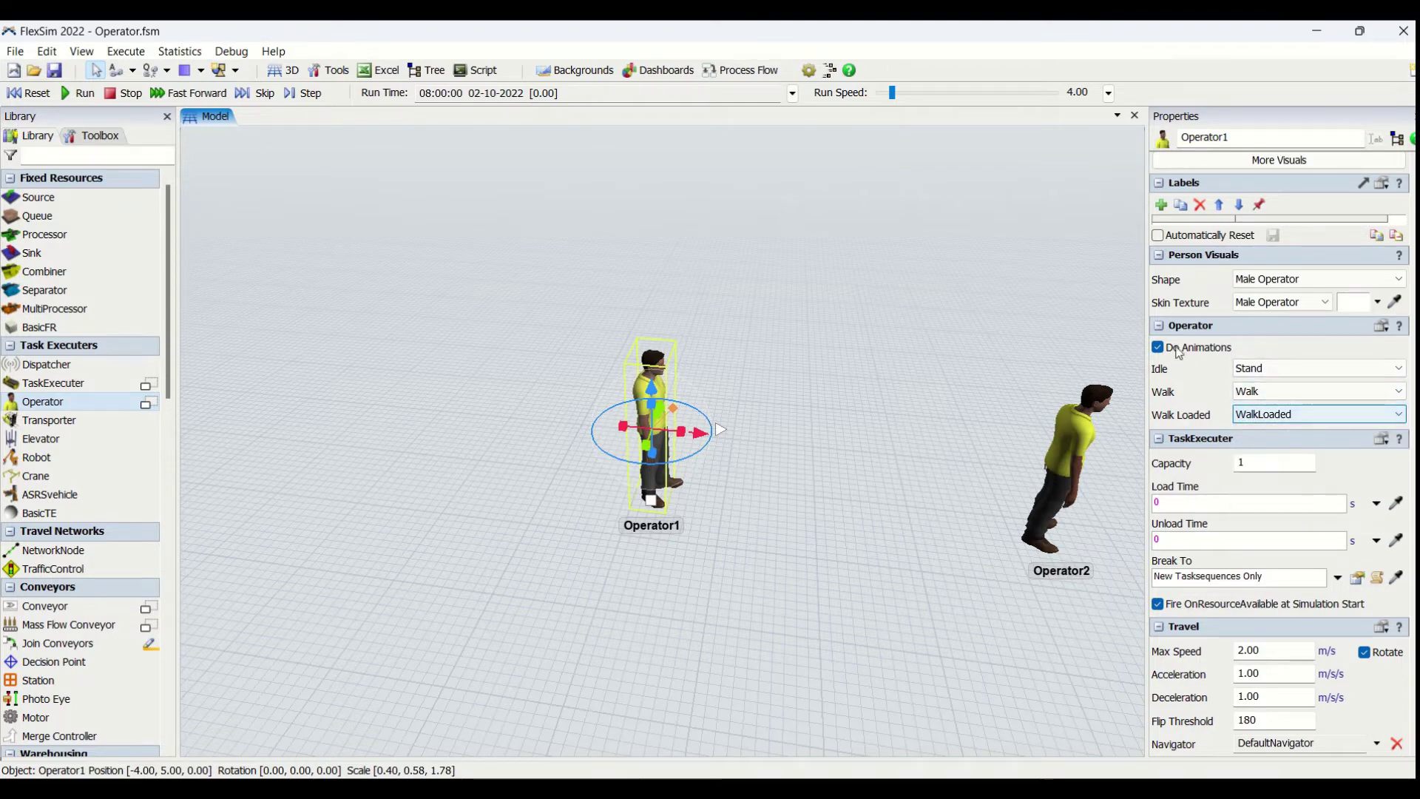
drag(856, 599, 666, 474)
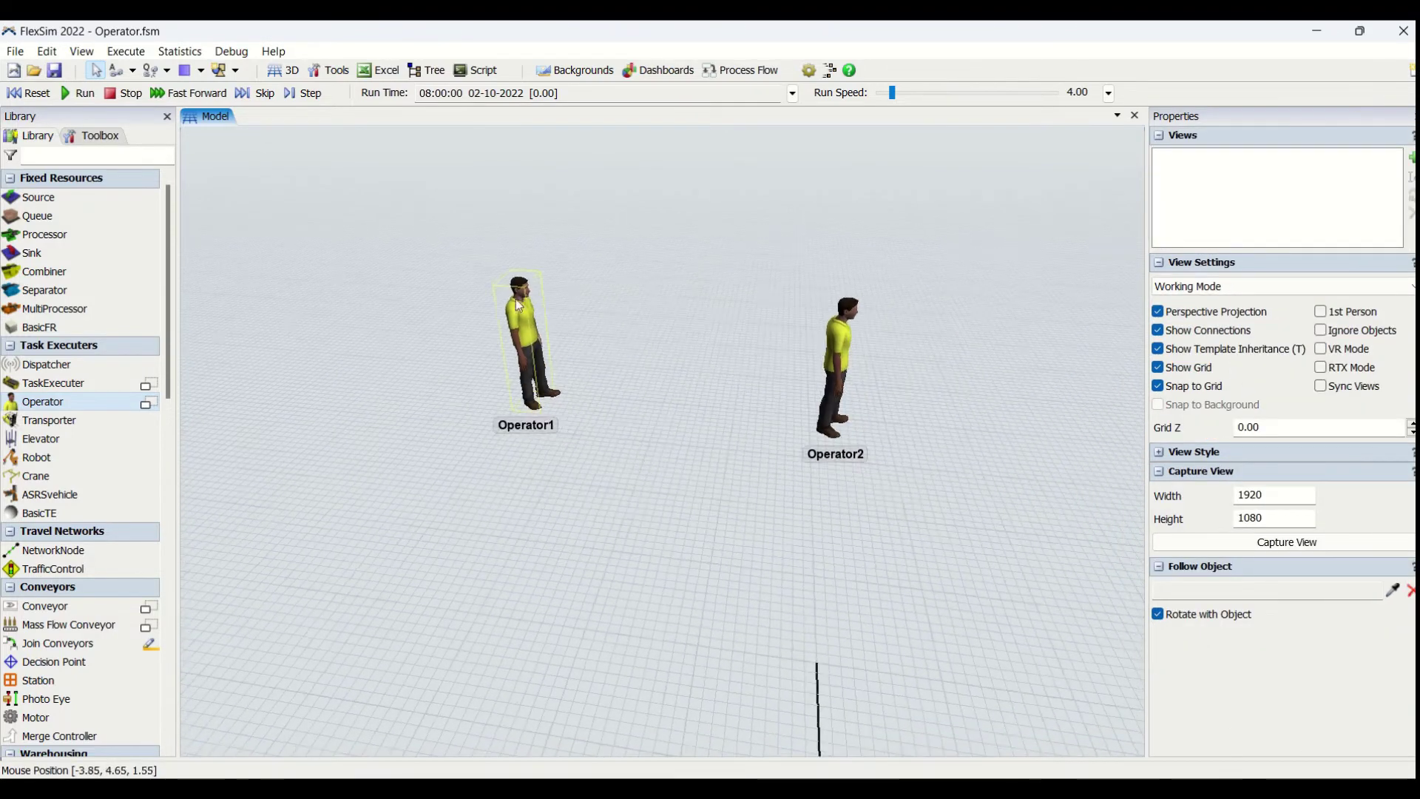
click(527, 333)
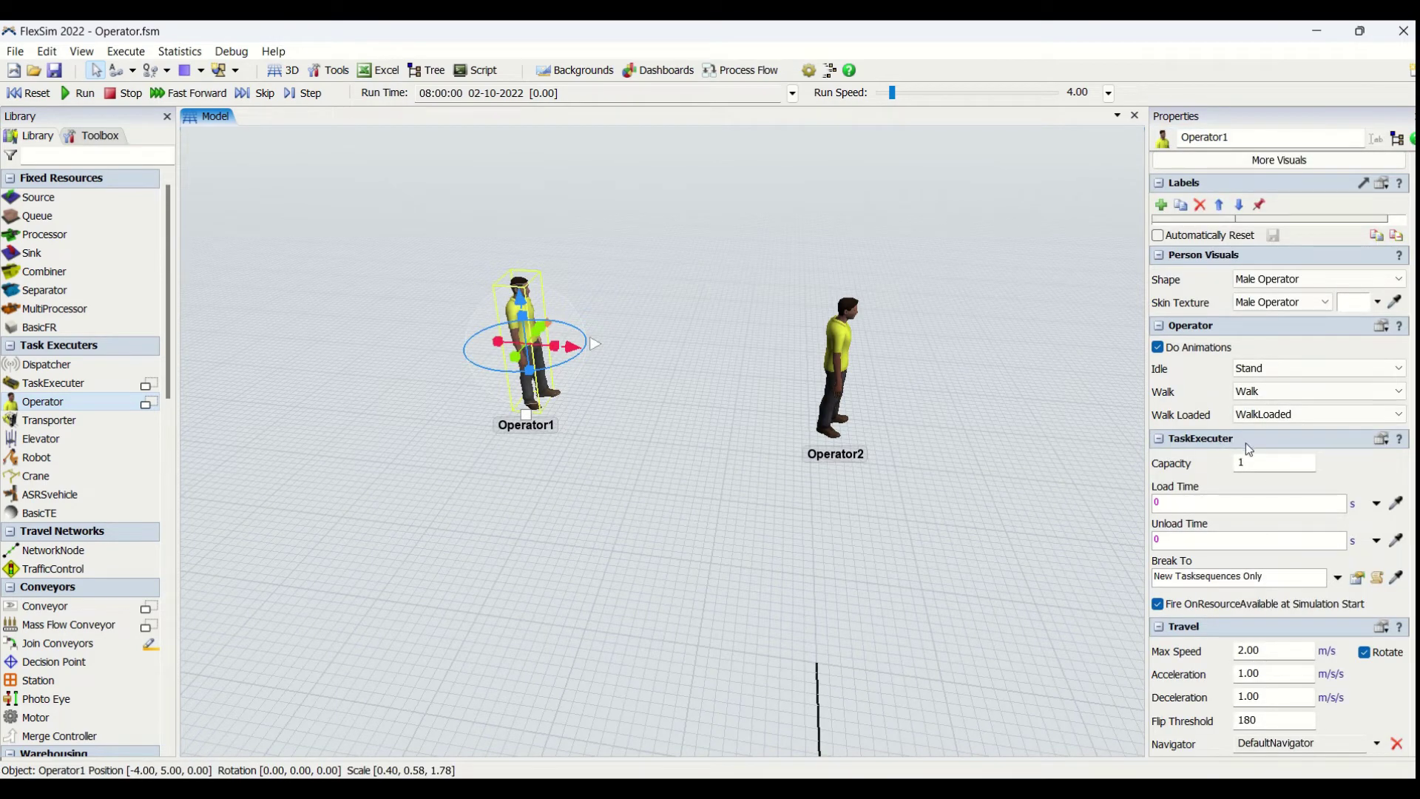
click(1255, 463)
click(1231, 504)
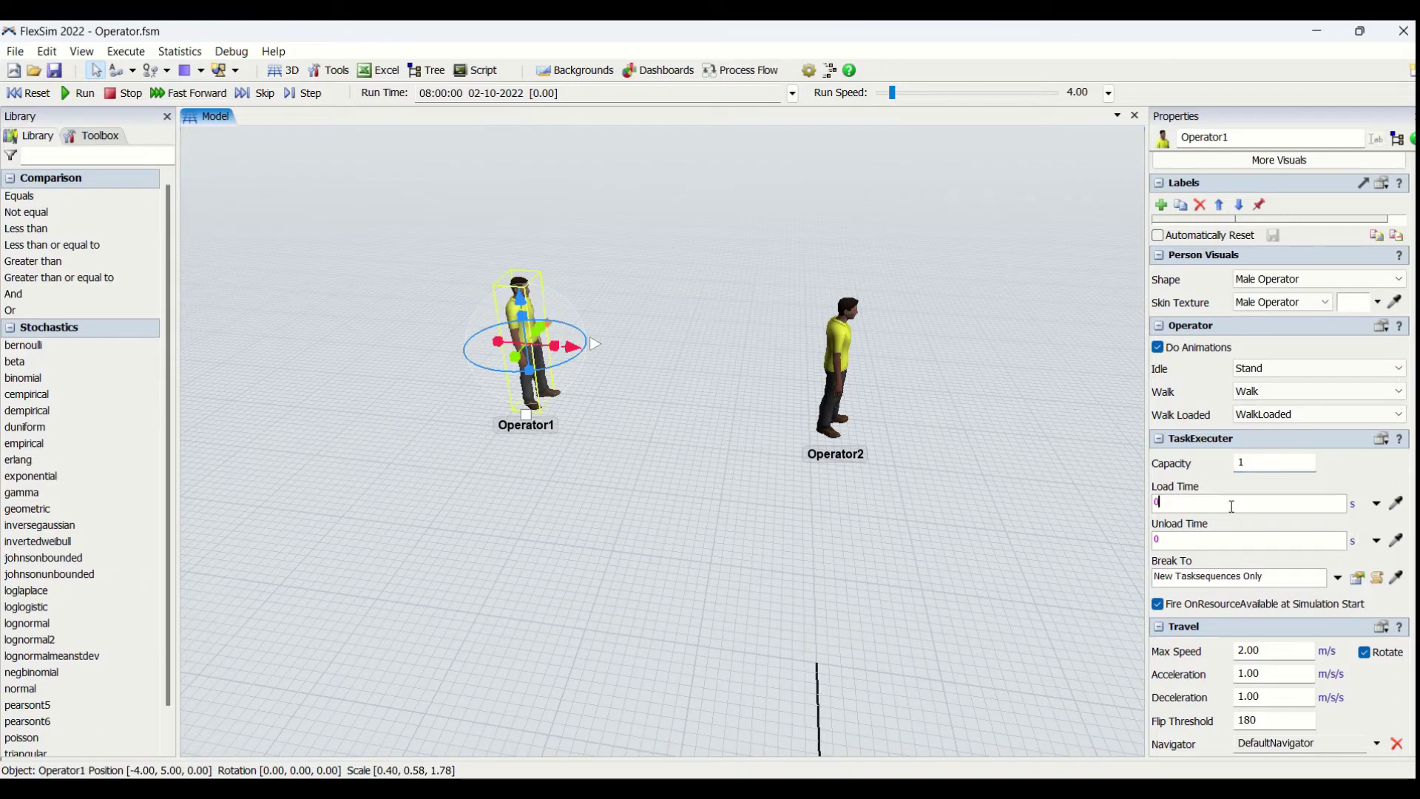
click(1226, 545)
click(1376, 541)
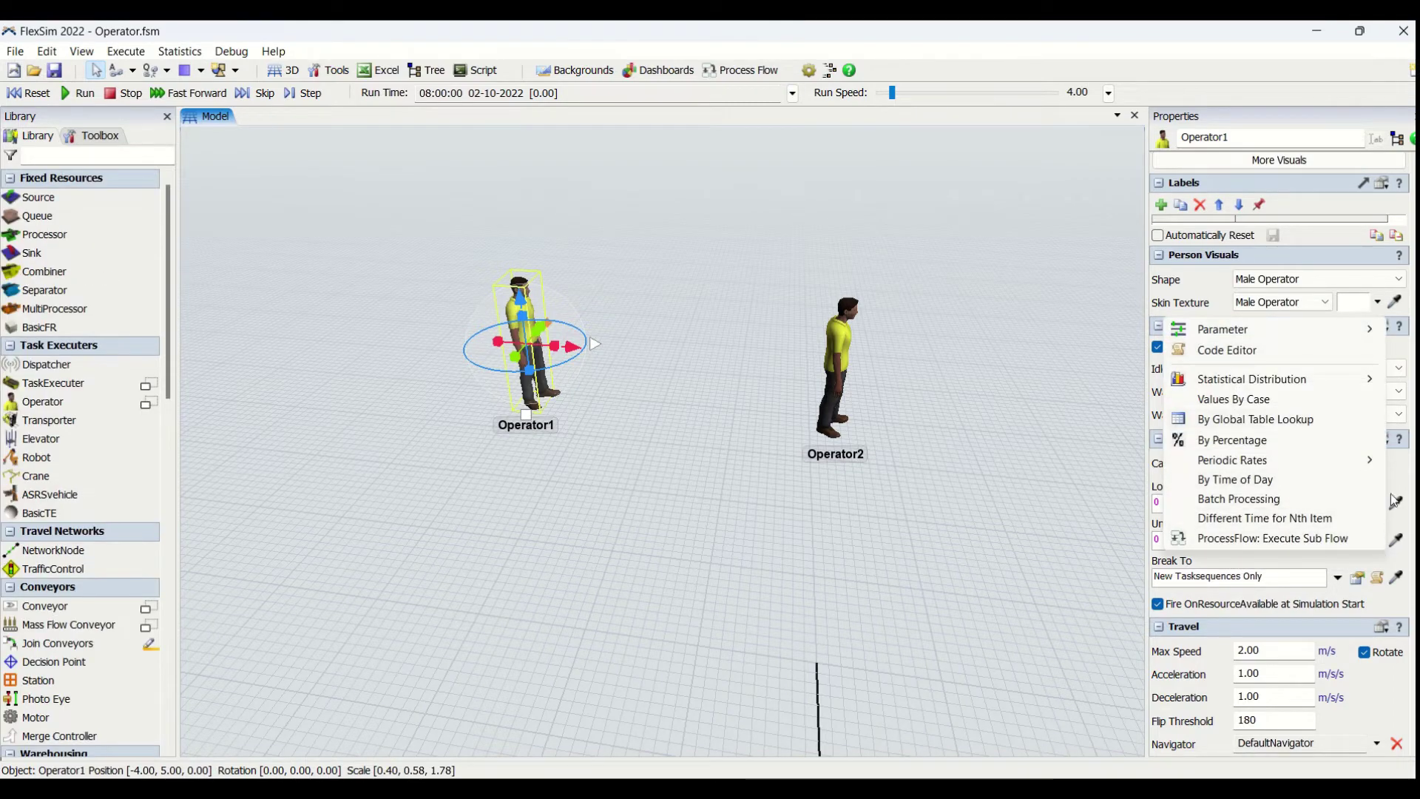
click(1374, 516)
click(1378, 504)
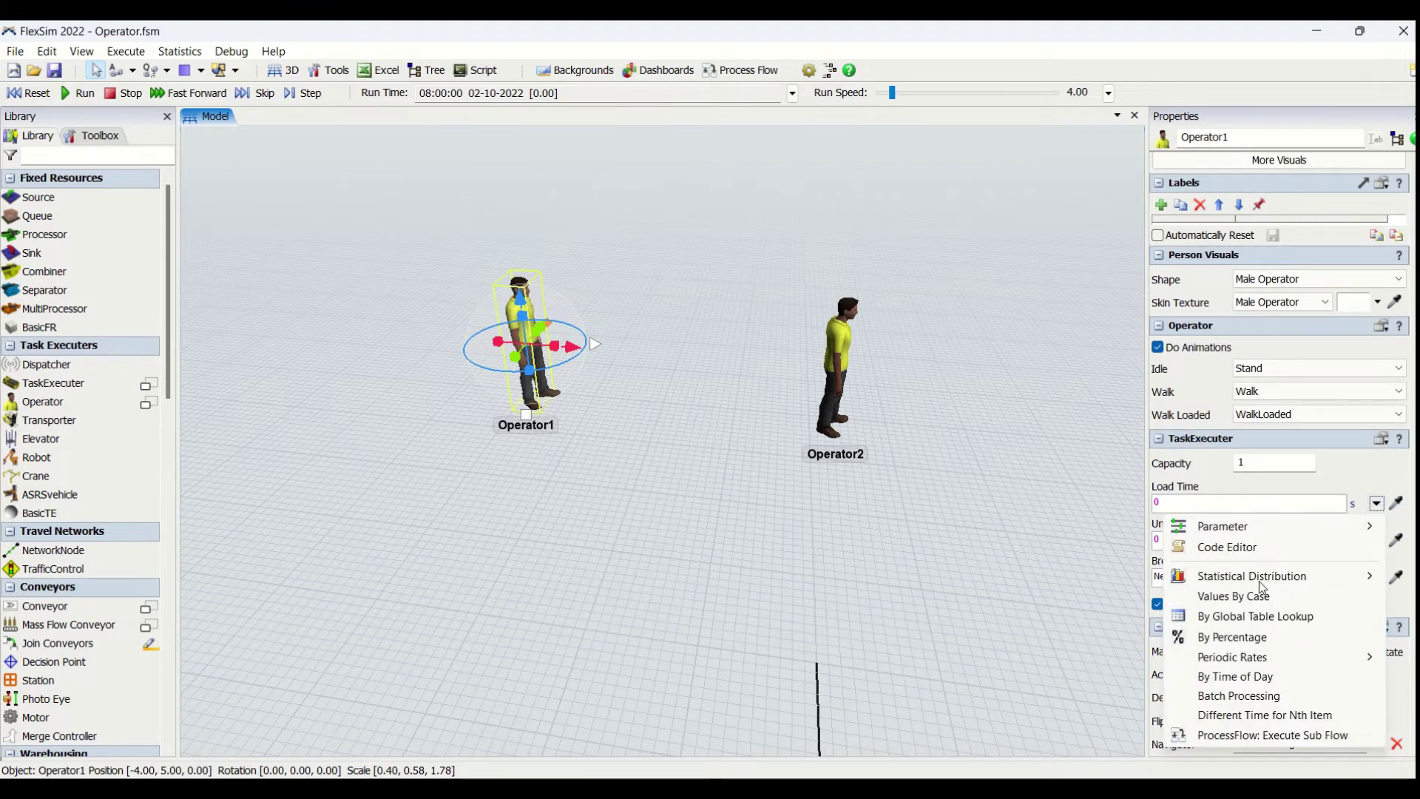
click(1368, 480)
scroll(1313, 533, down, 3)
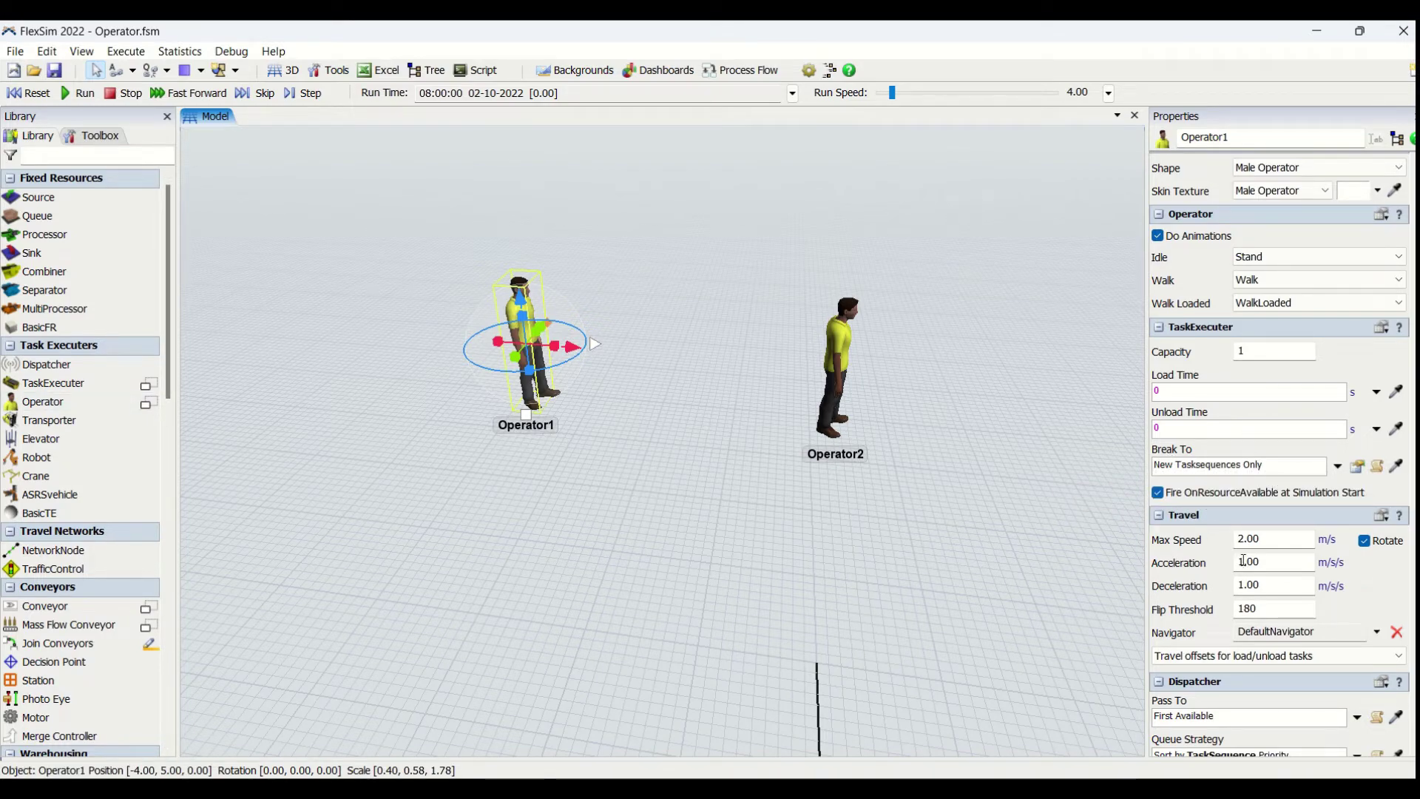
scroll(1206, 520, down, 2)
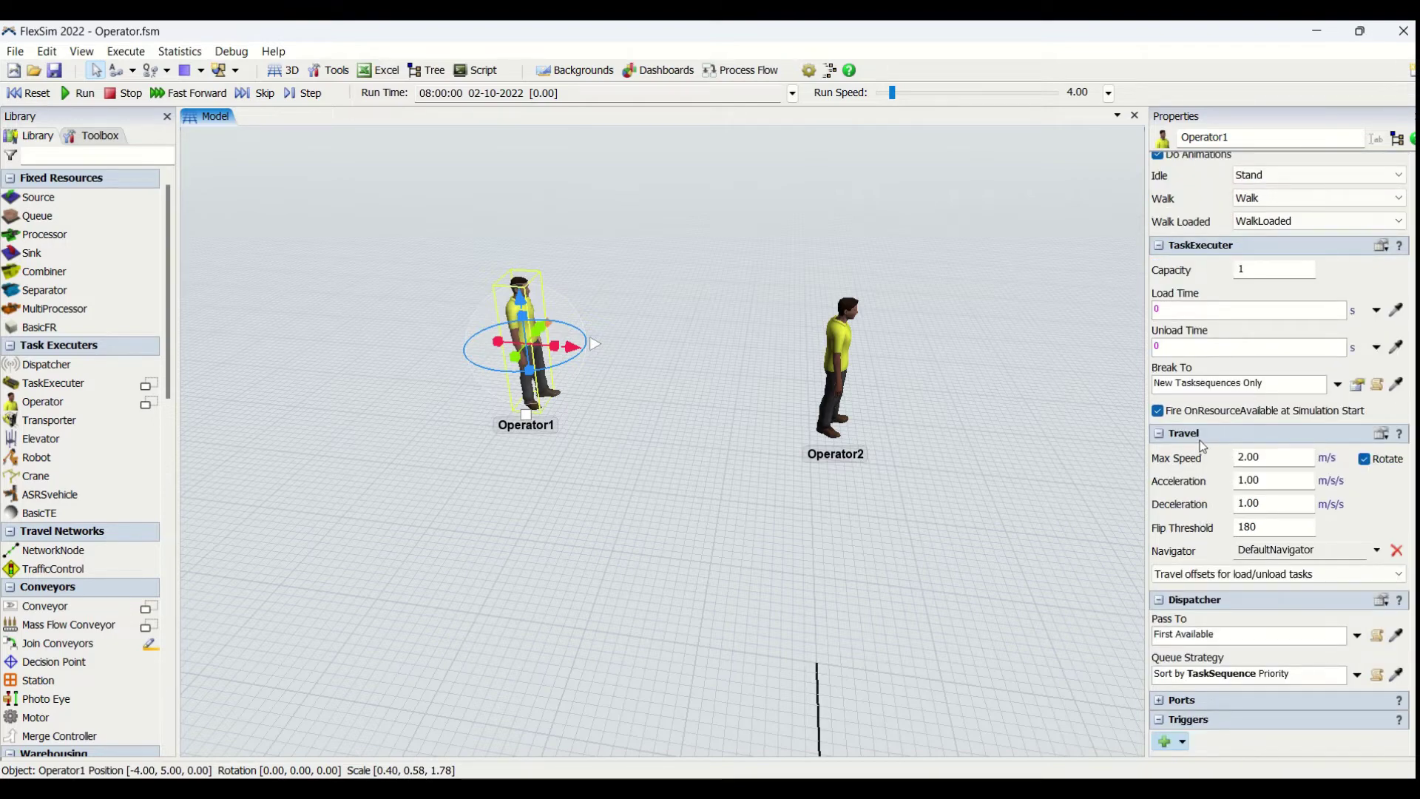
click(1261, 457)
double_click(1261, 457)
click(1372, 520)
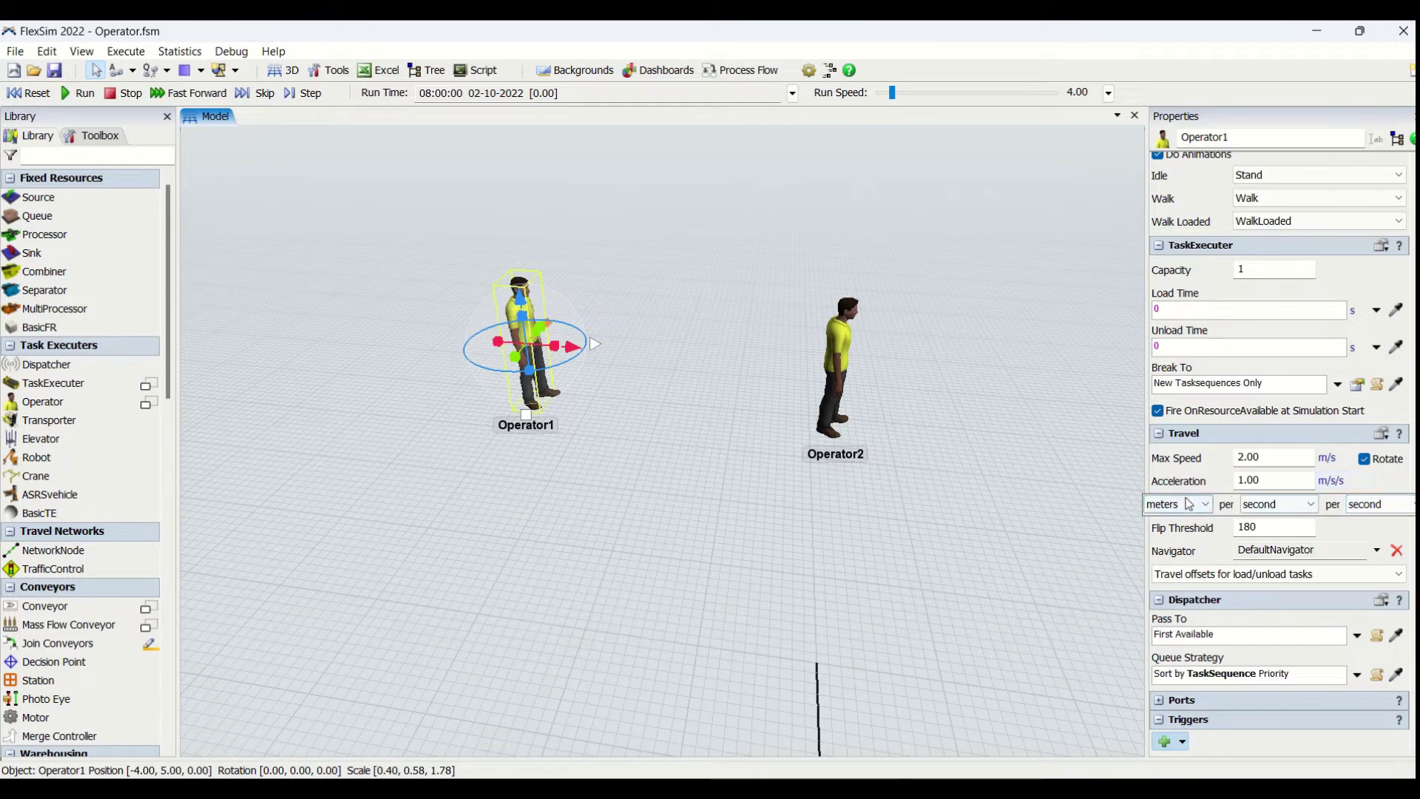
click(1320, 486)
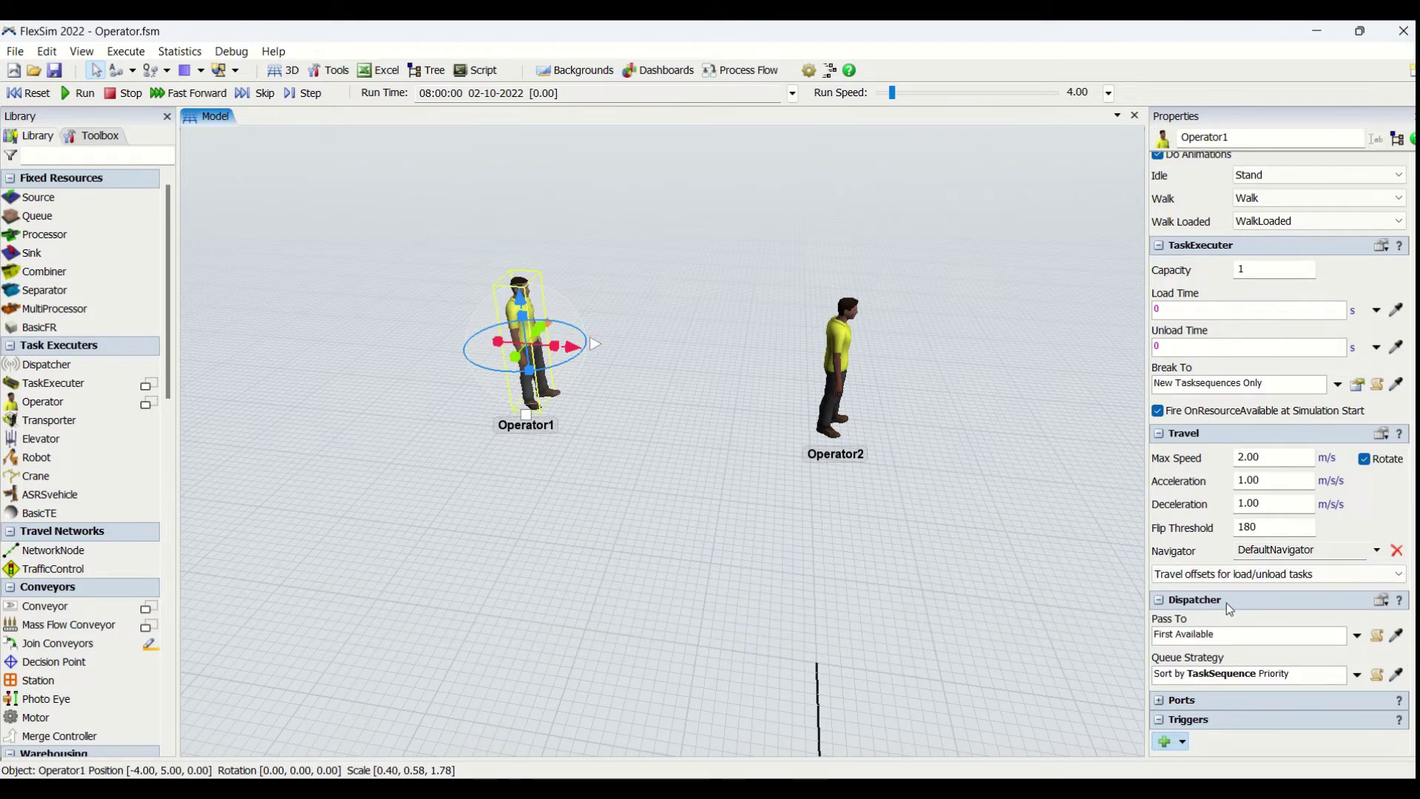
click(1356, 635)
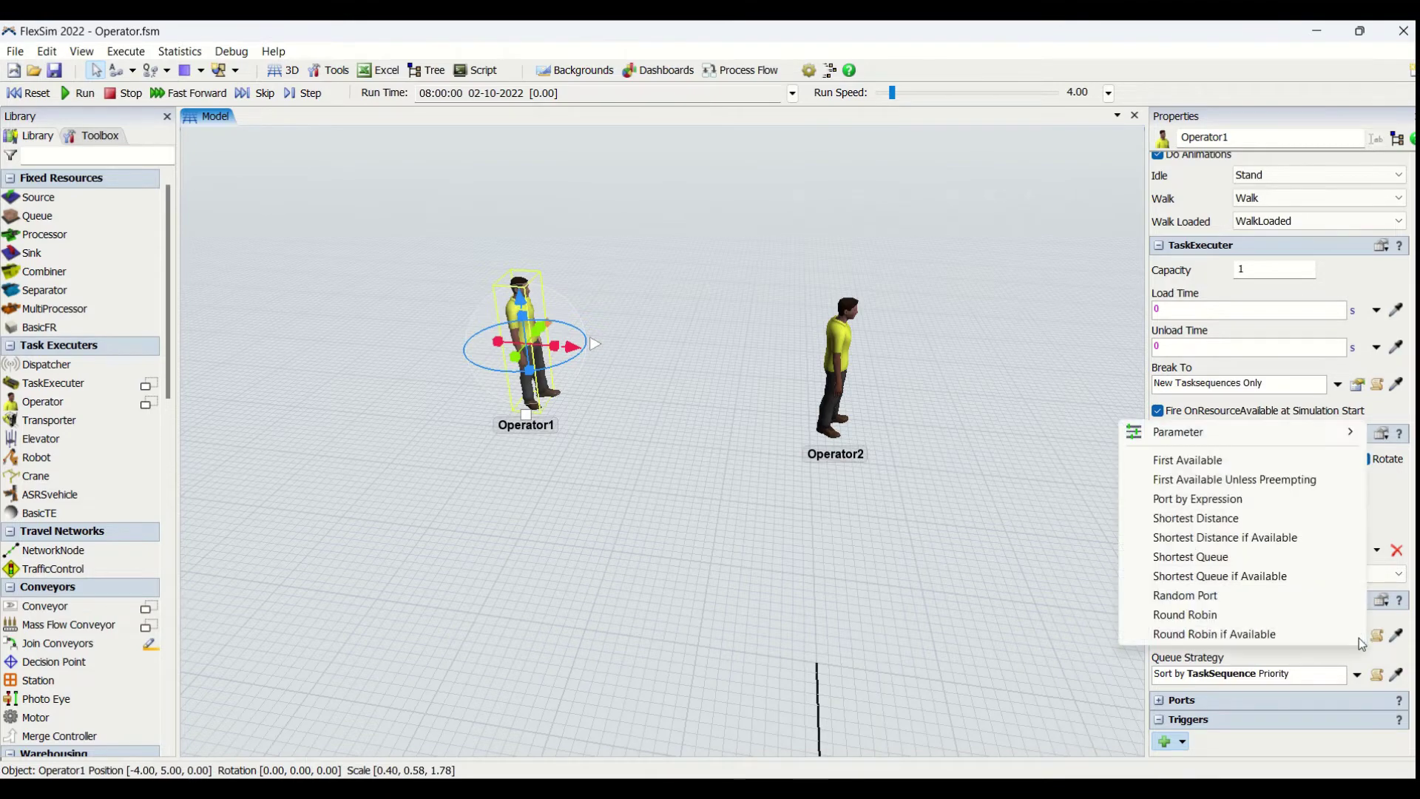
click(720, 374)
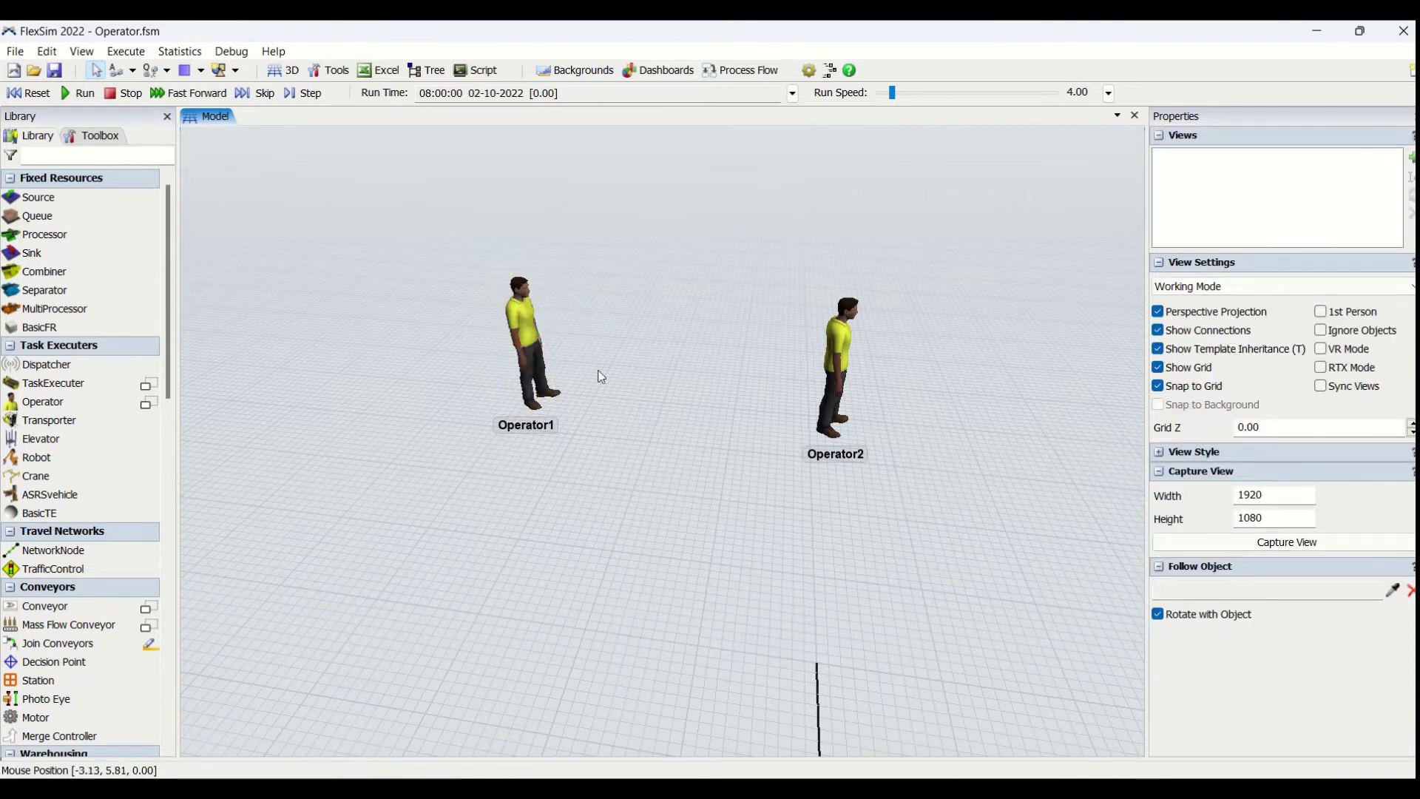
click(526, 348)
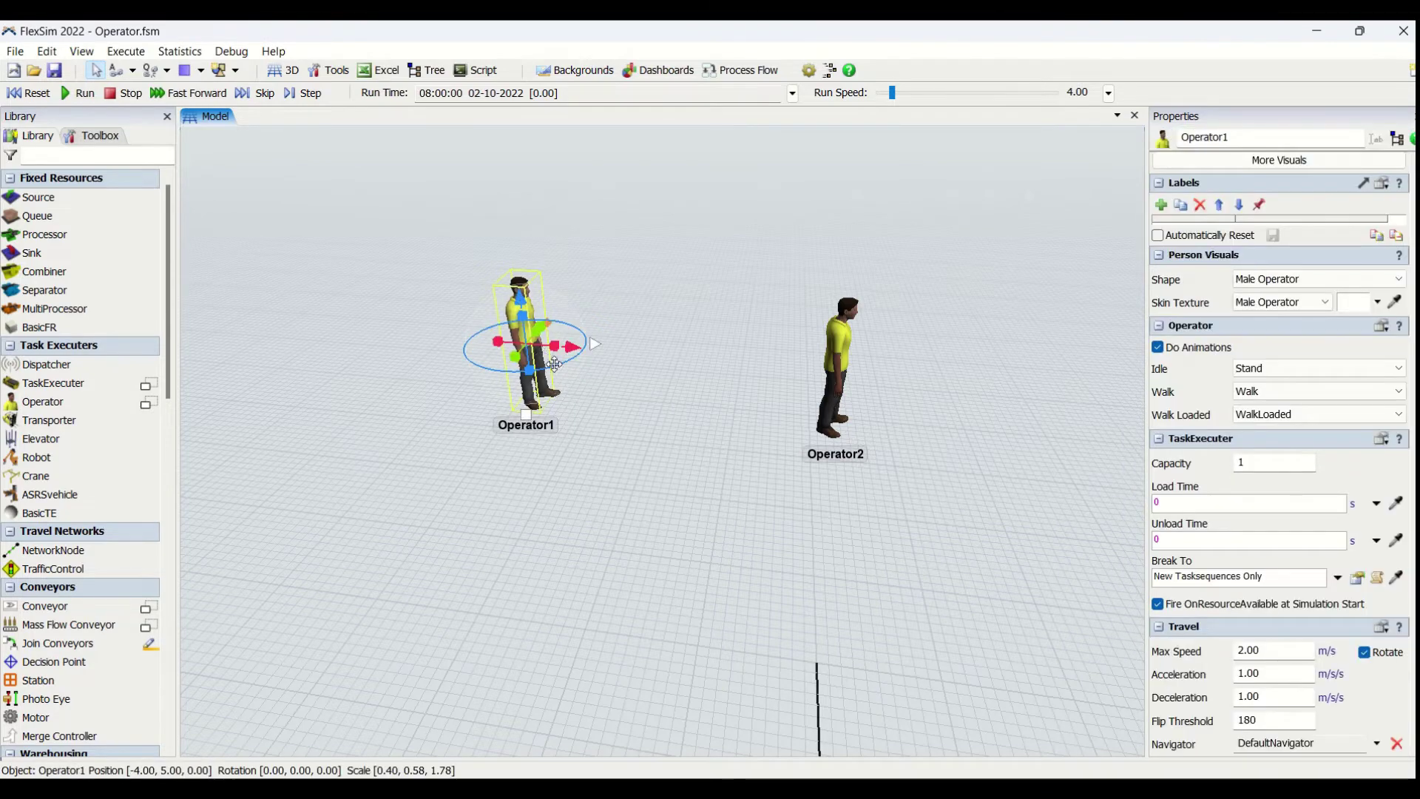
scroll(1350, 690, down, 5)
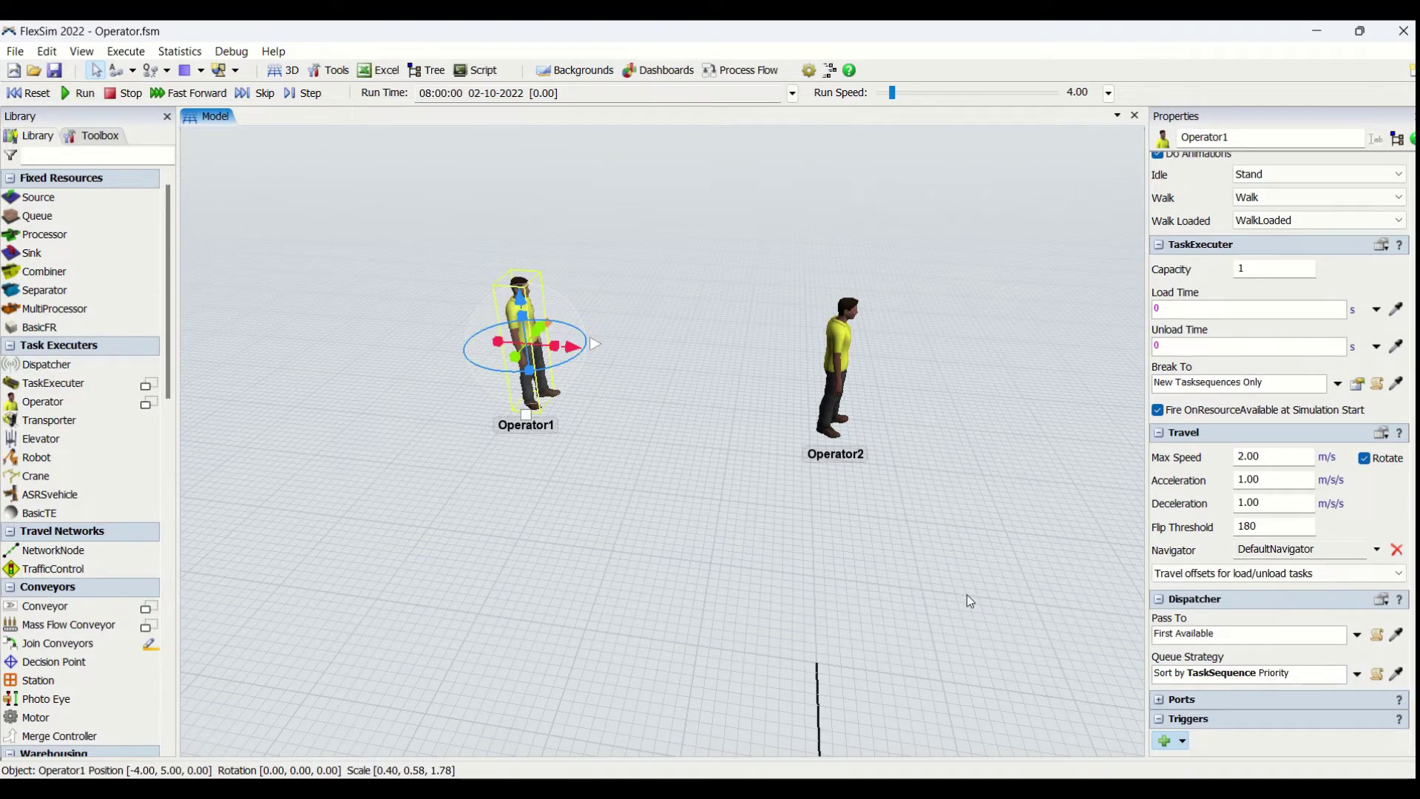
click(1358, 635)
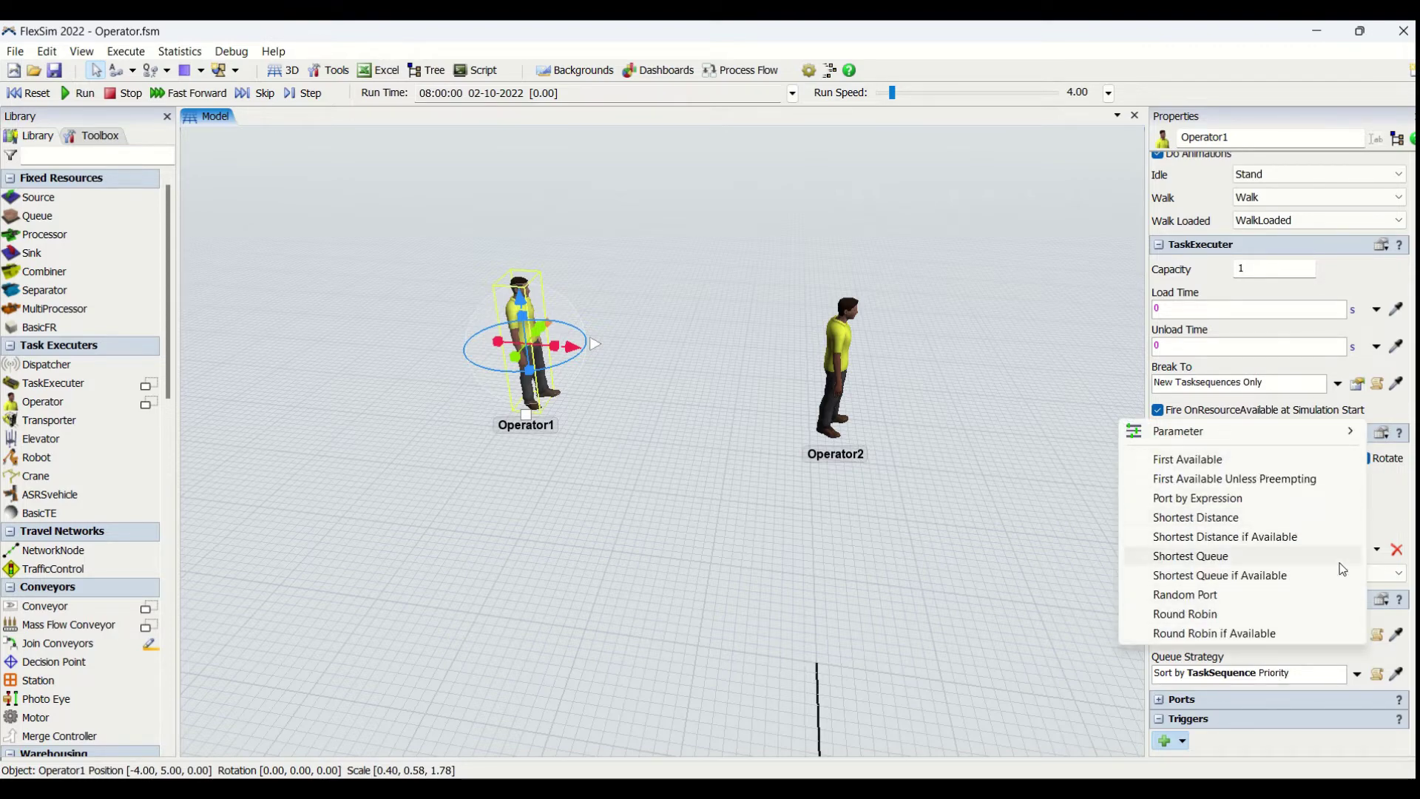
click(1401, 656)
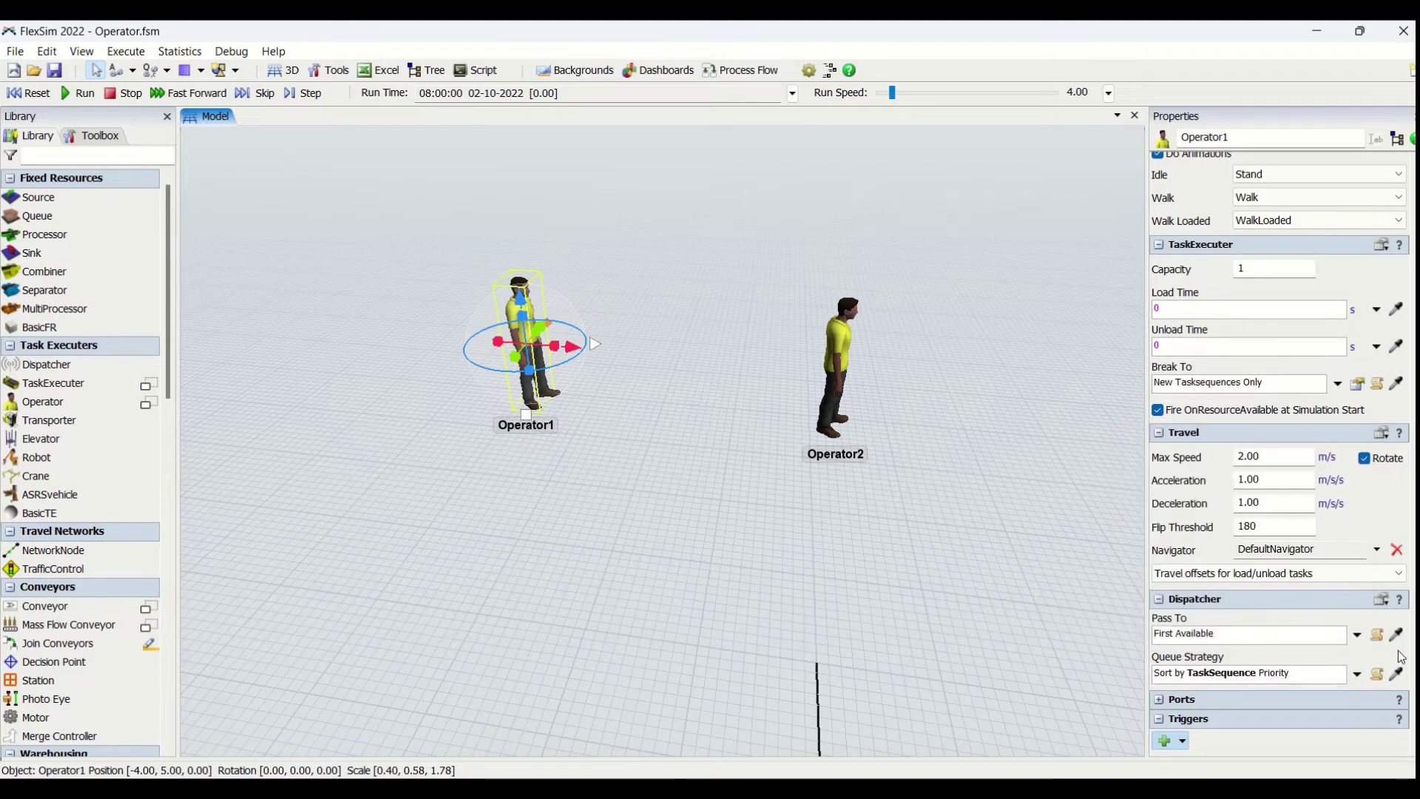
click(1357, 674)
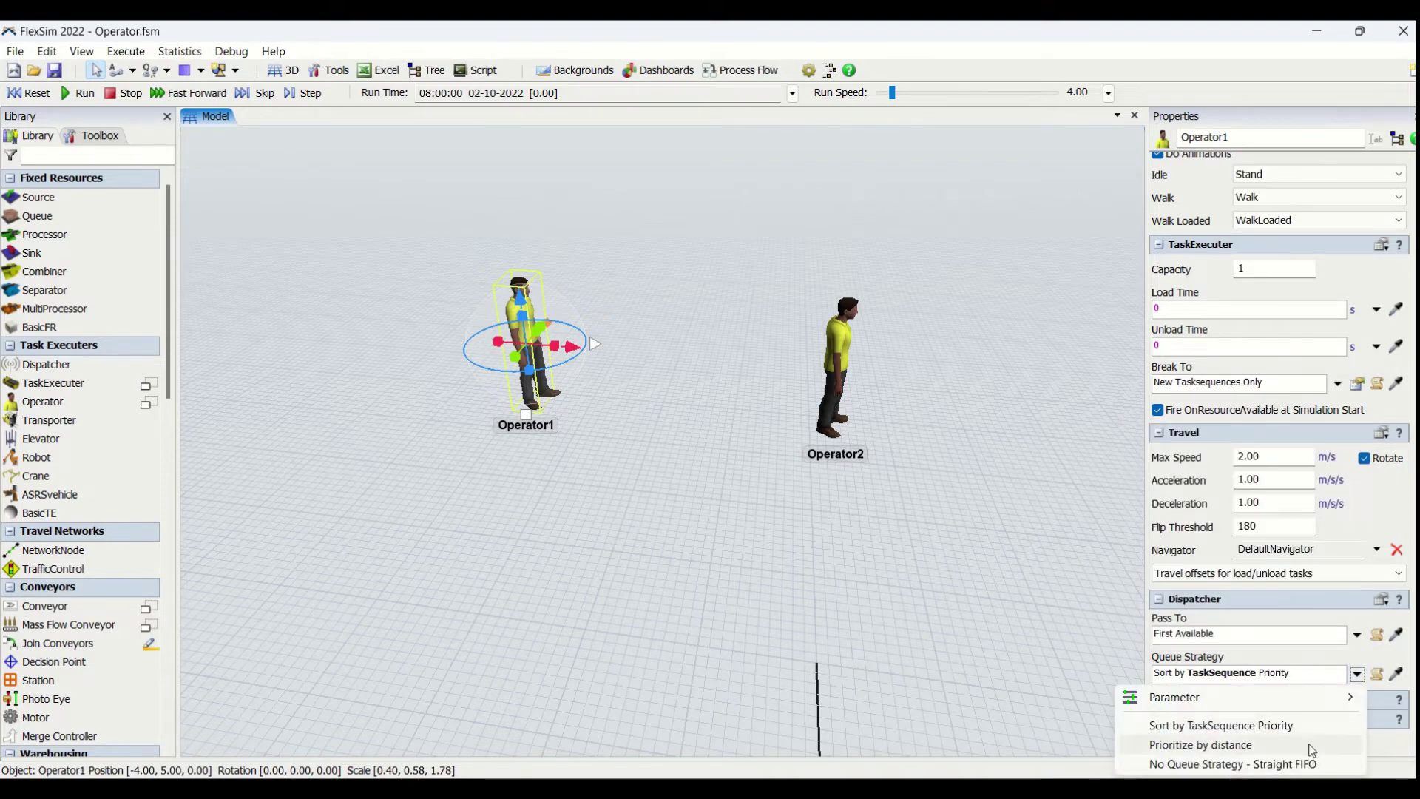
click(1355, 653)
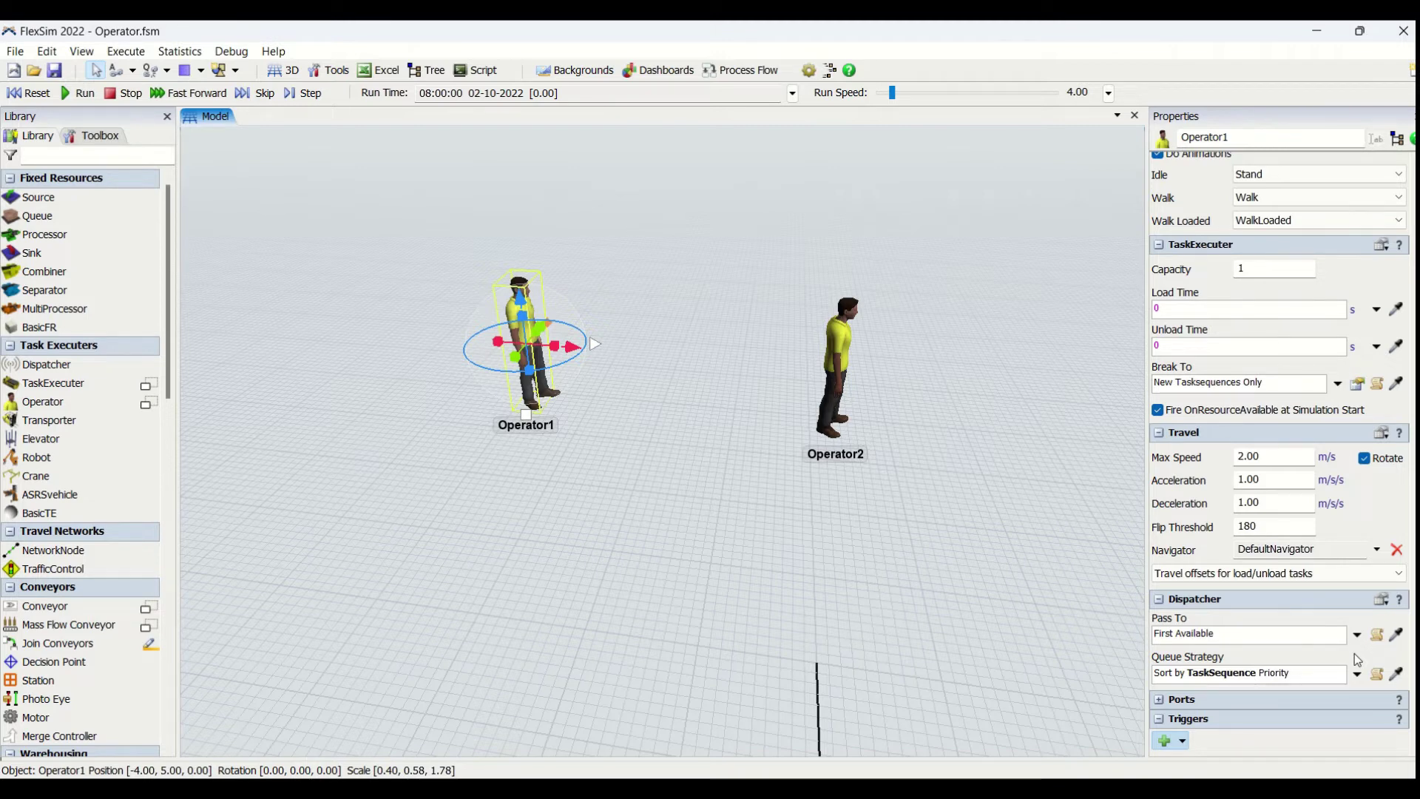
click(1357, 674)
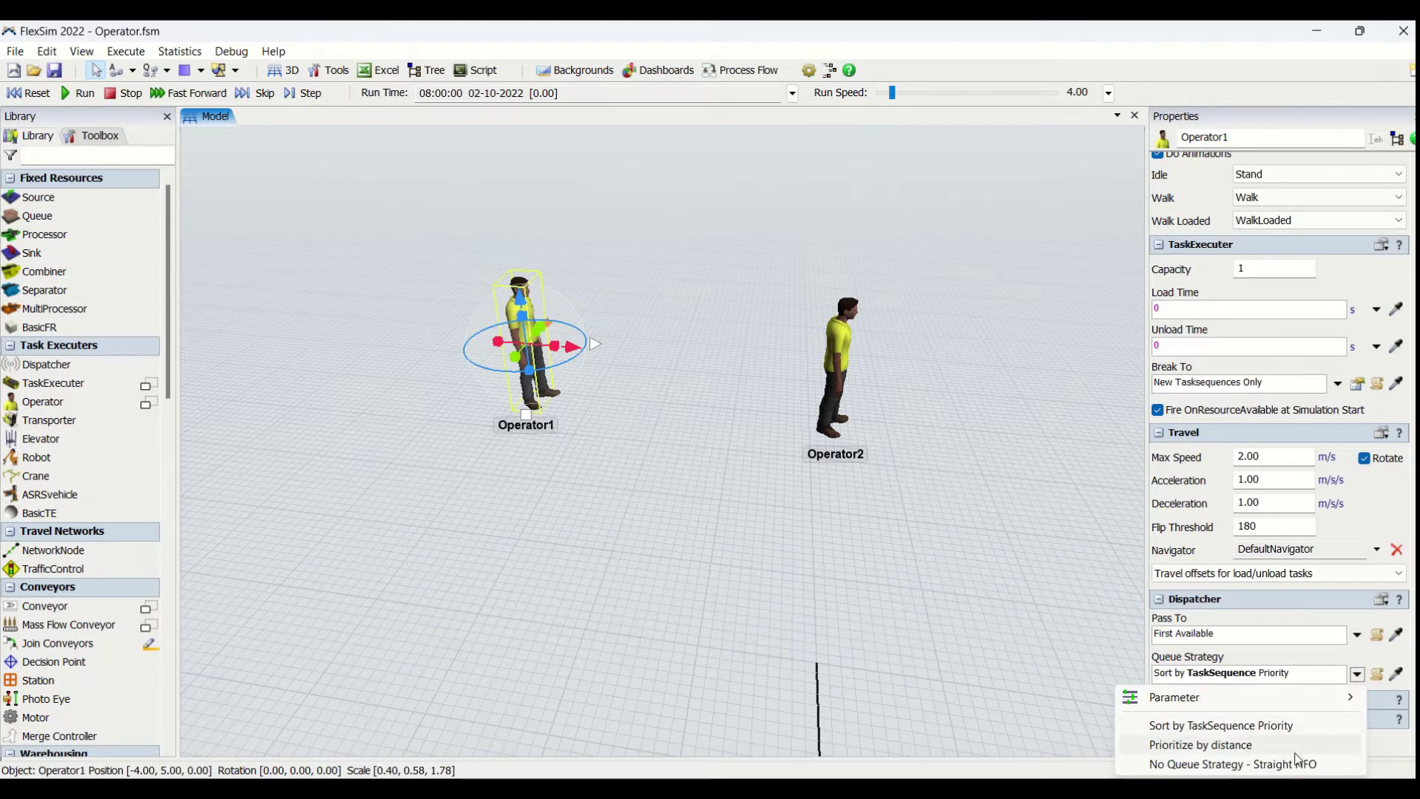
click(750, 531)
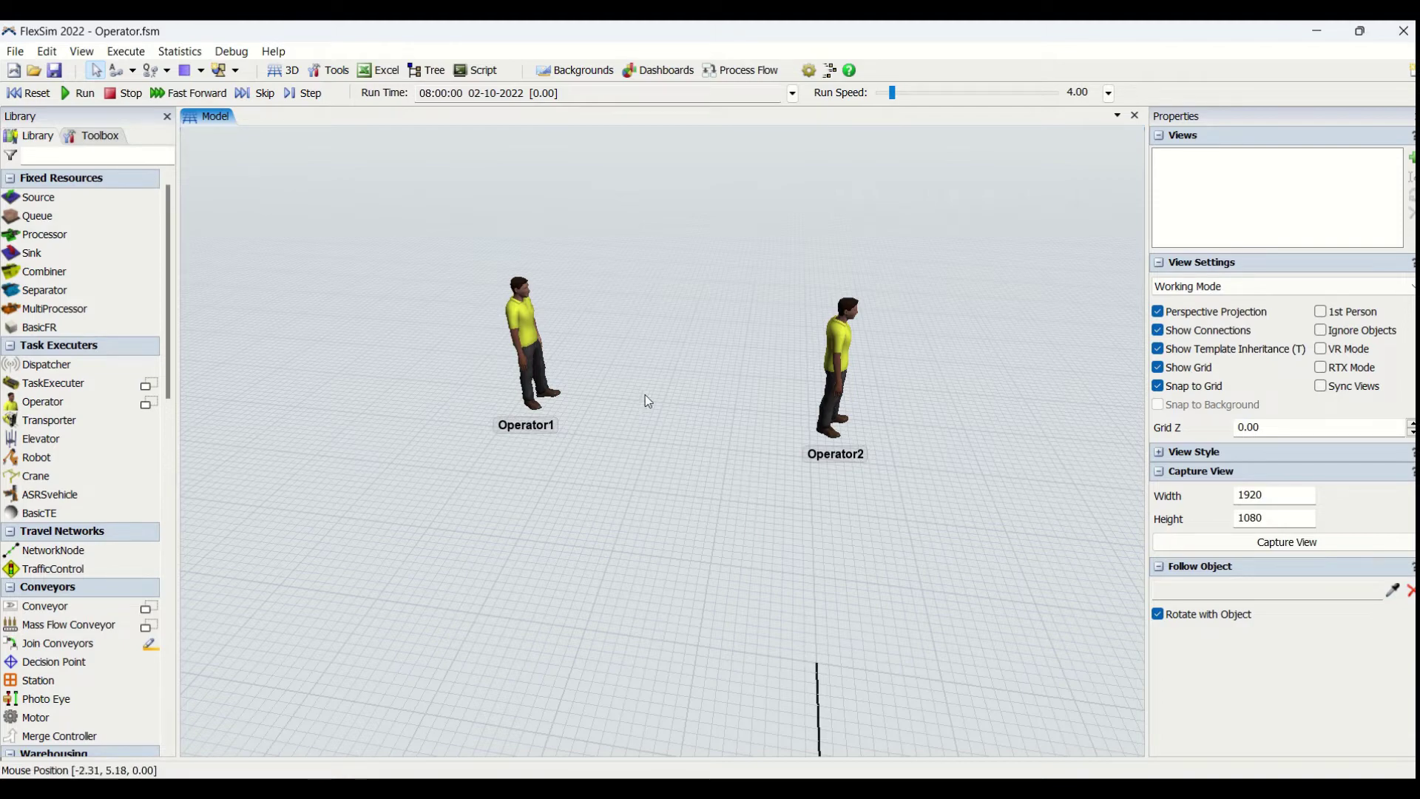
click(531, 353)
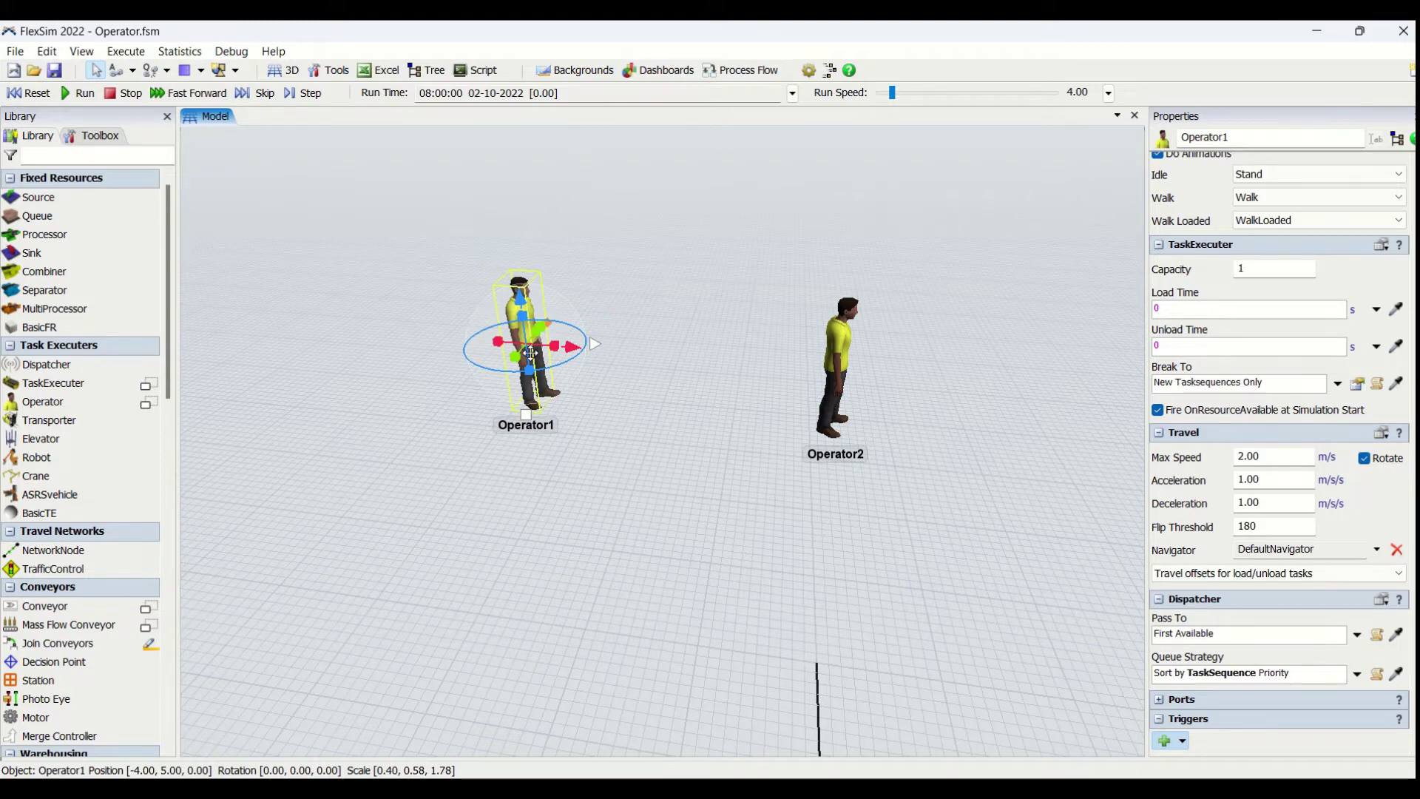
click(1357, 674)
click(1356, 646)
click(1158, 701)
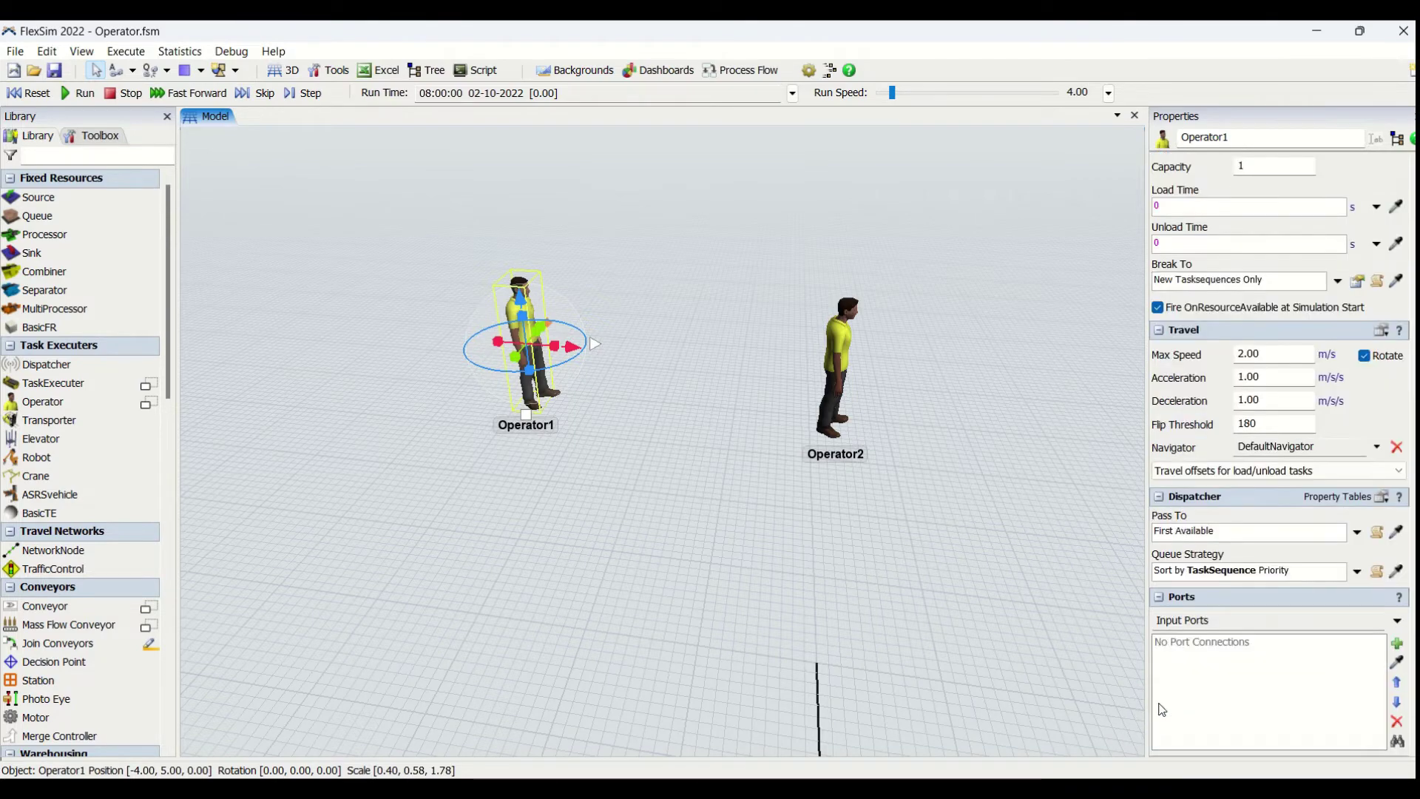
click(1397, 621)
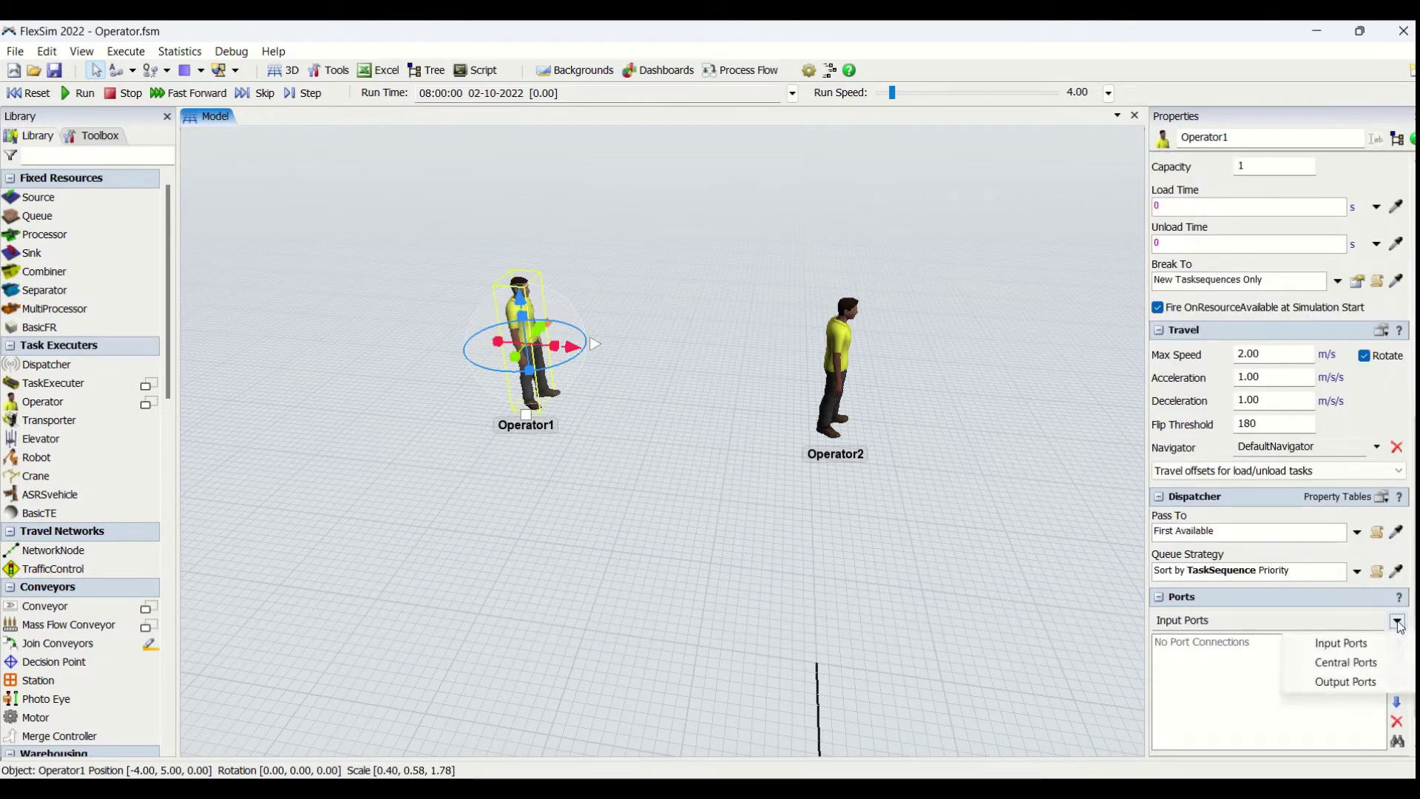
click(624, 247)
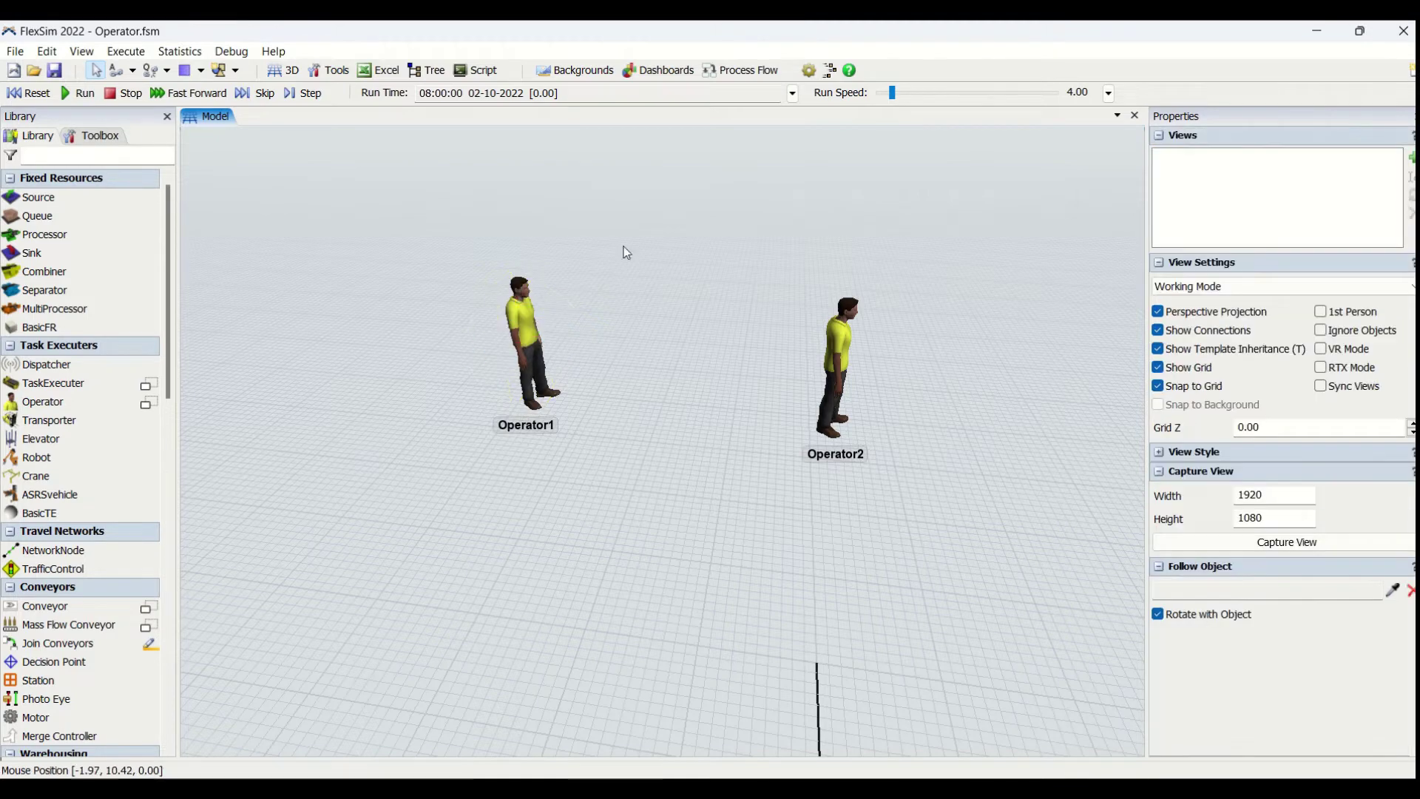
click(527, 313)
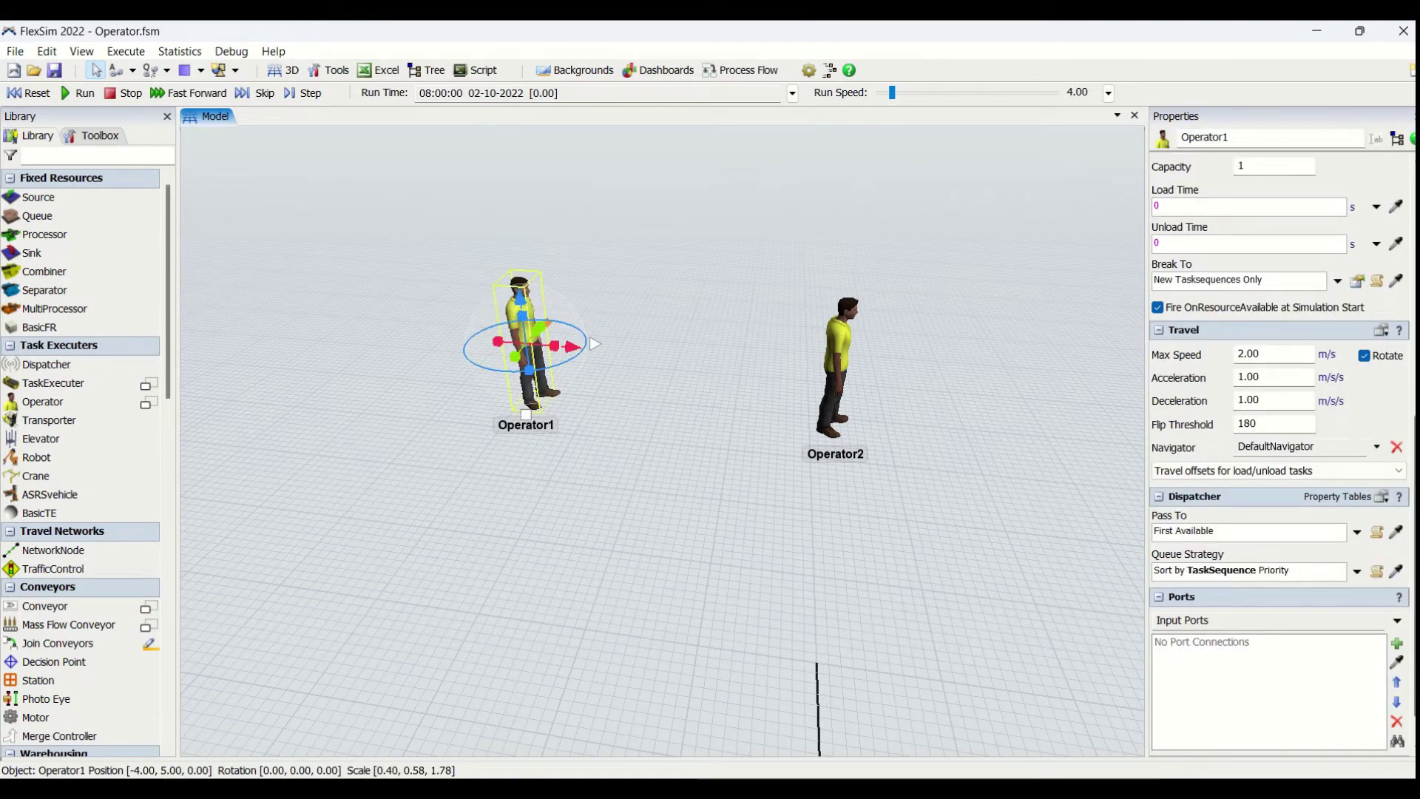
scroll(1388, 562, down, 1)
click(1166, 742)
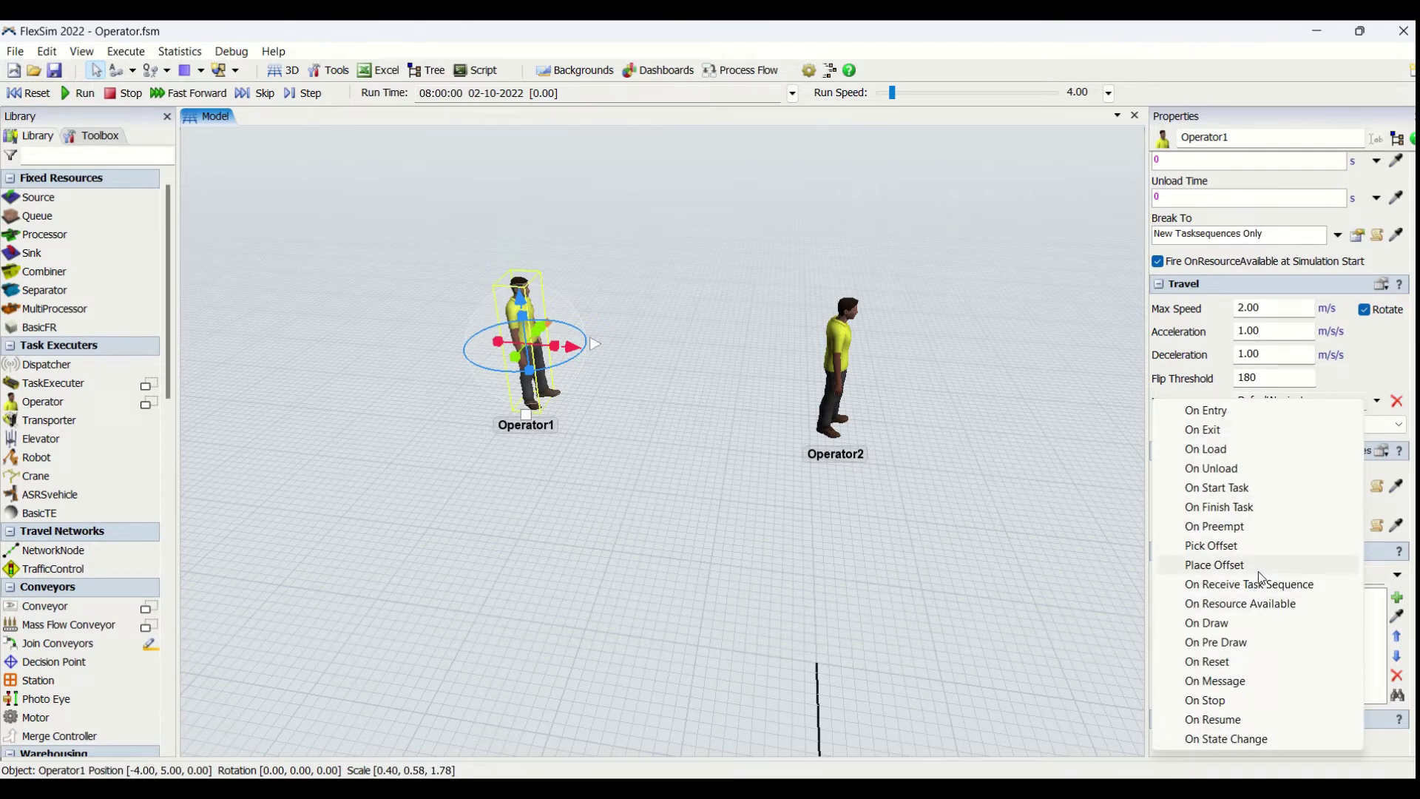
click(901, 567)
click(514, 333)
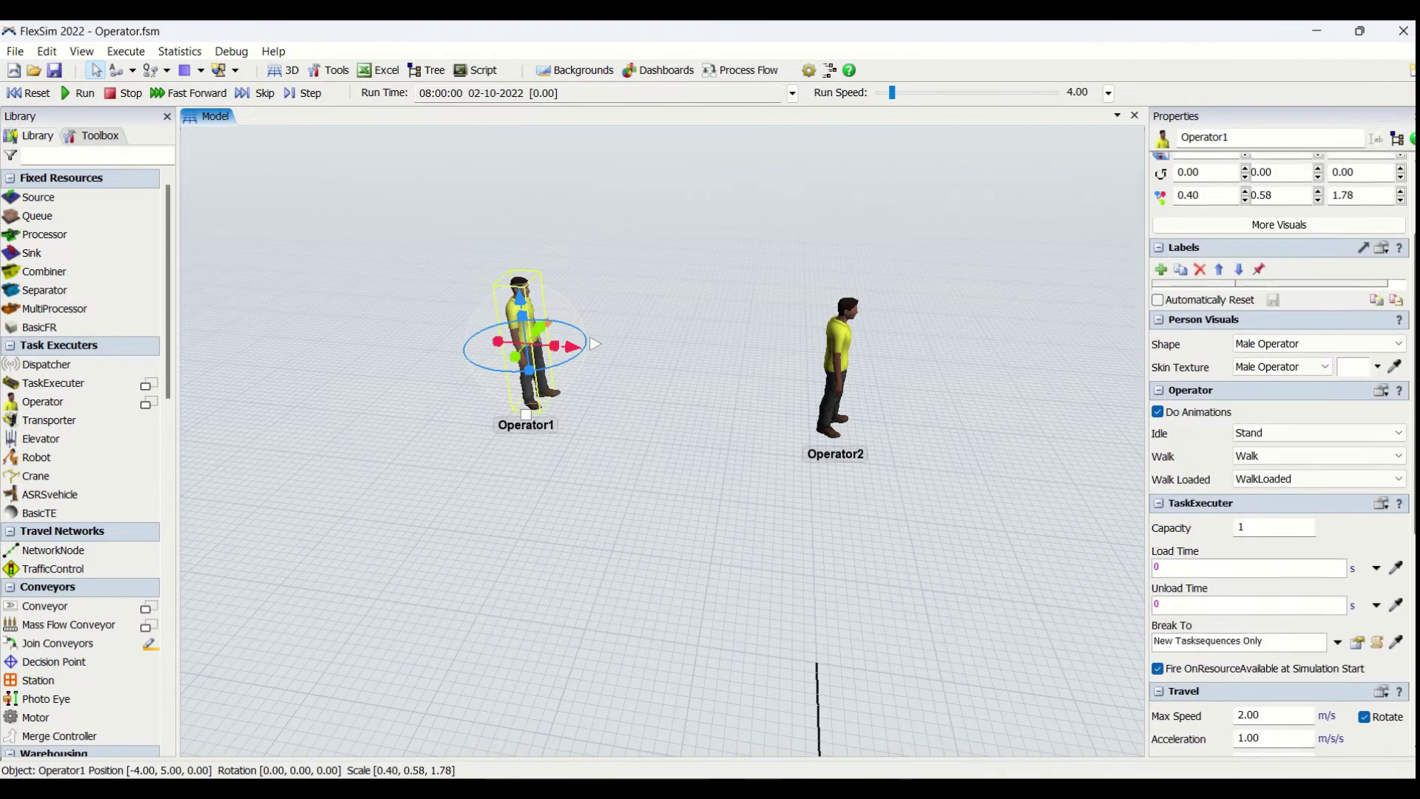
scroll(1407, 183, up, 3)
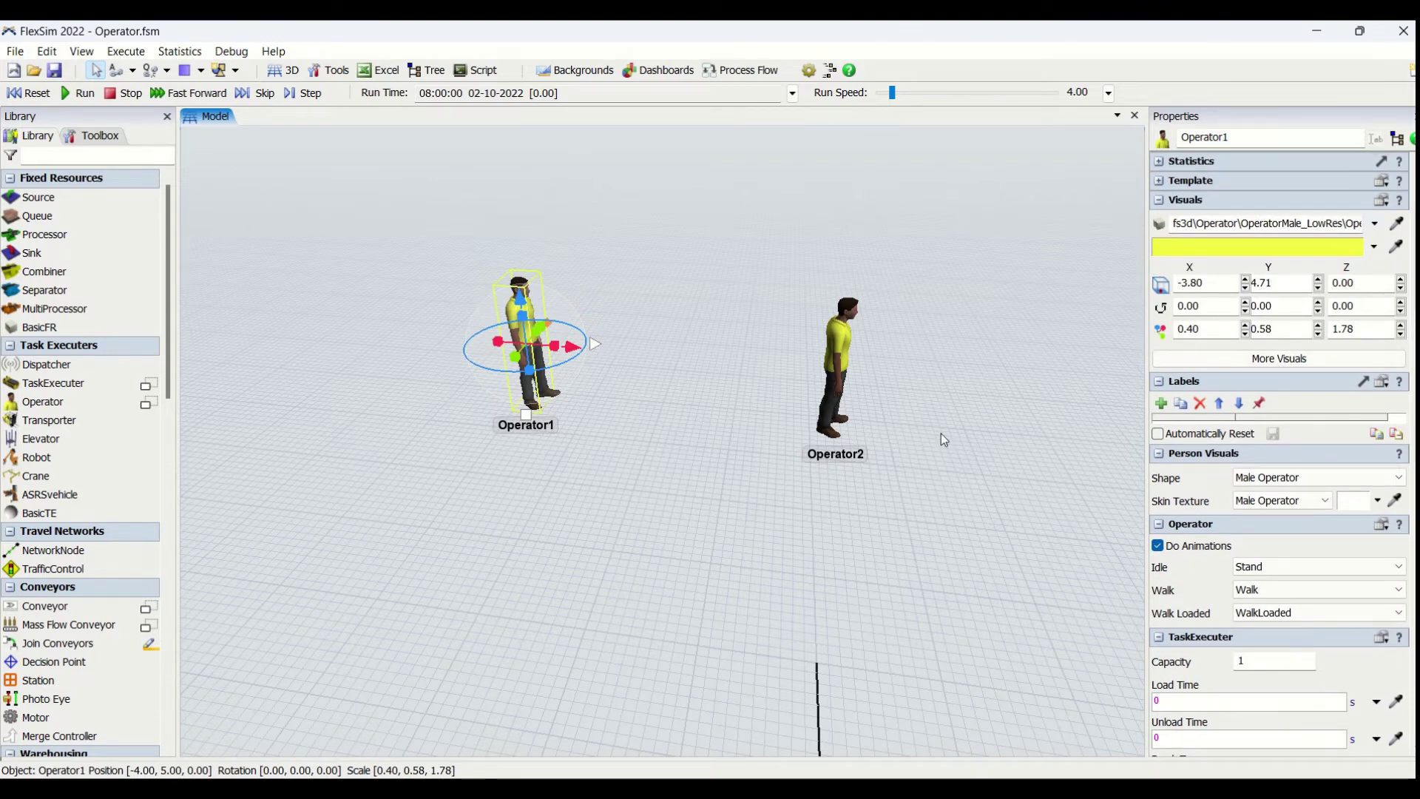
click(710, 442)
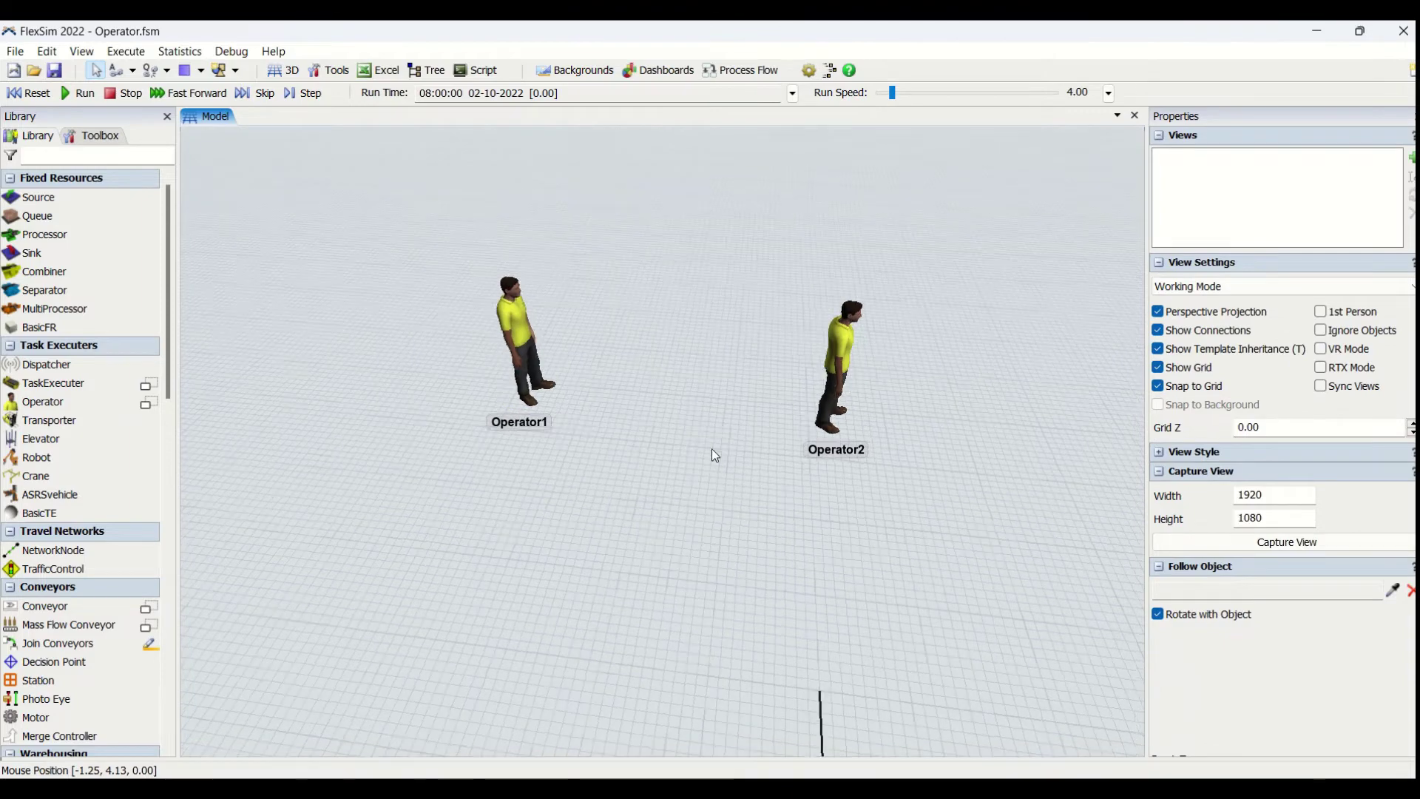
Reframe the view, then drag a Source and a Queue from Fixed Resources near the operators
scroll(713, 450, down, 2)
drag(713, 450, 657, 518)
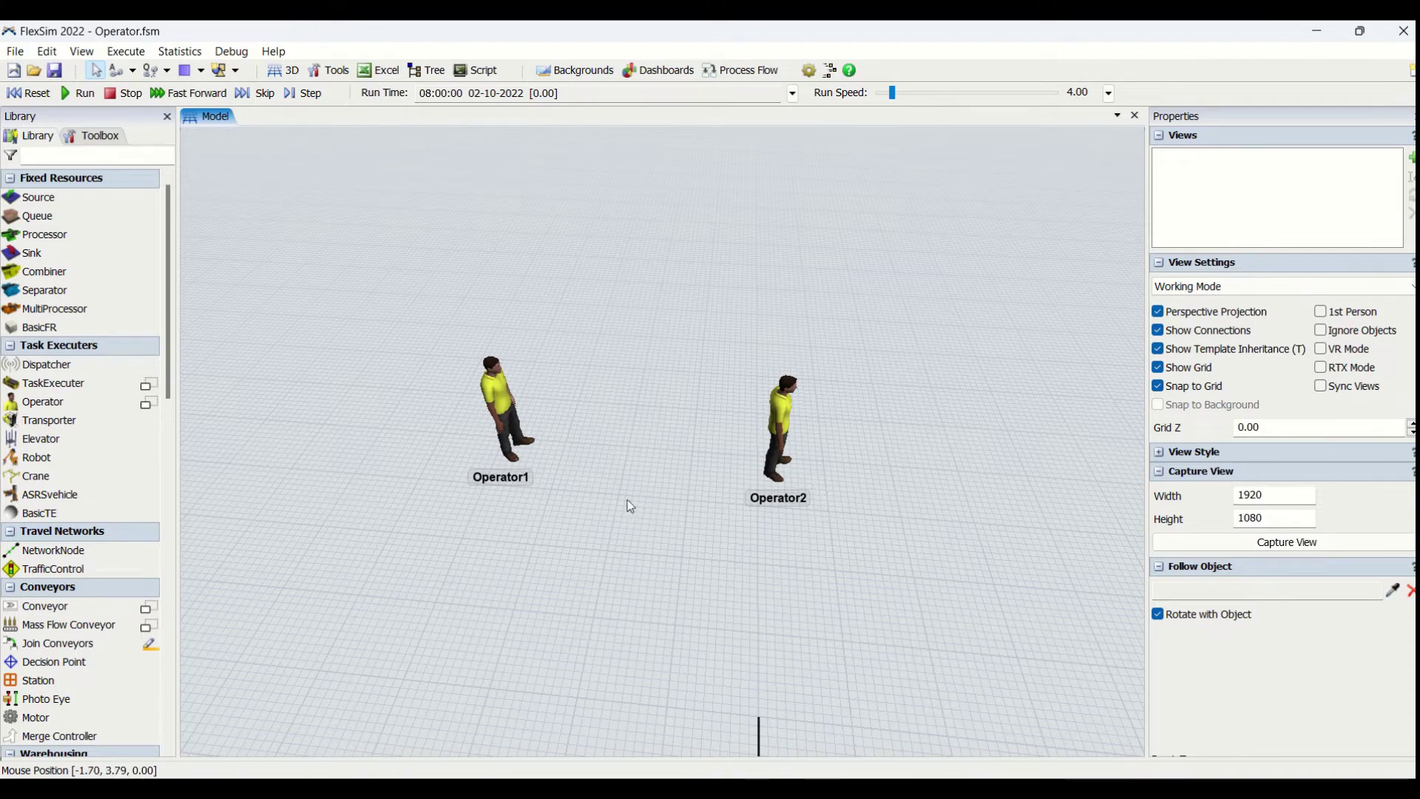
drag(587, 437, 564, 438)
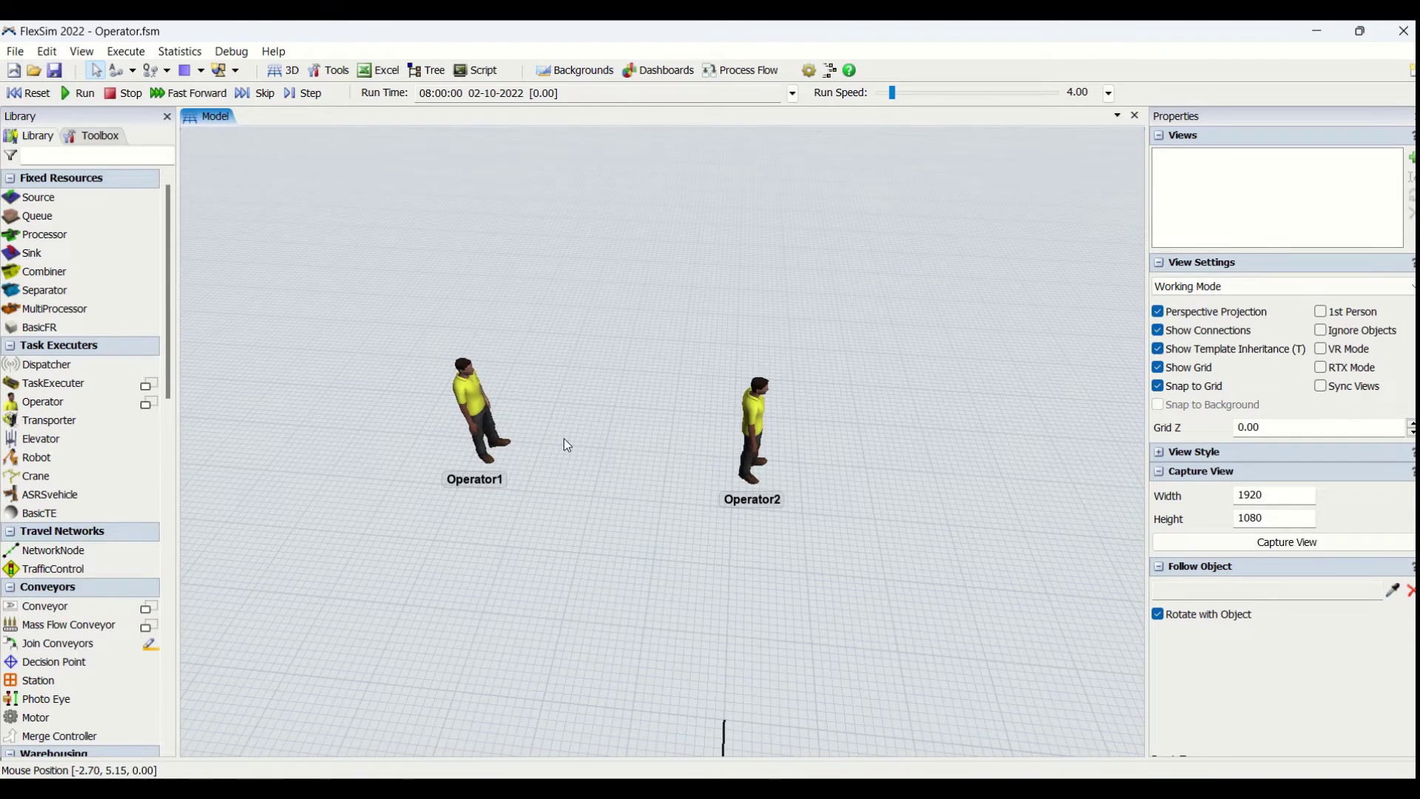
right_drag(608, 528, 613, 533)
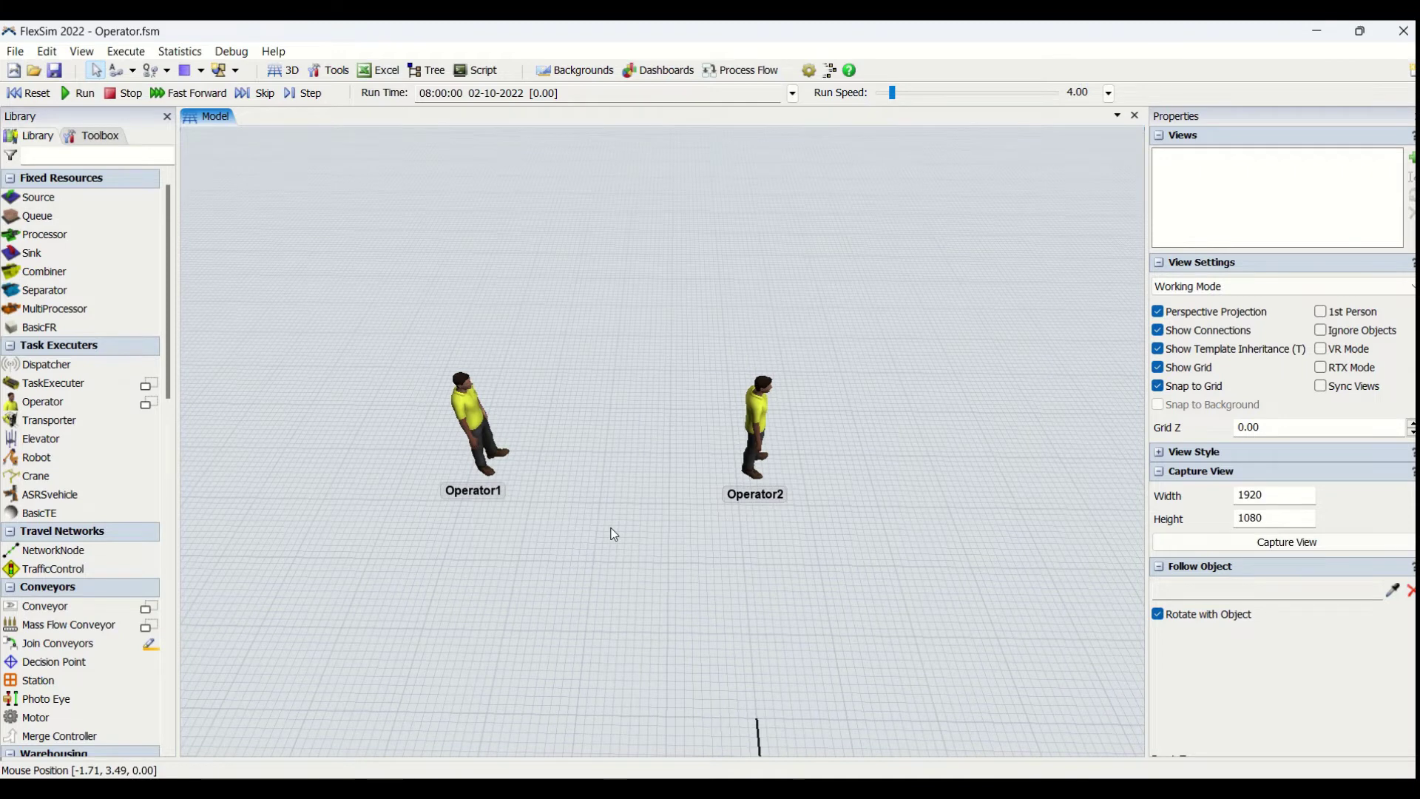
scroll(613, 534, down, 2)
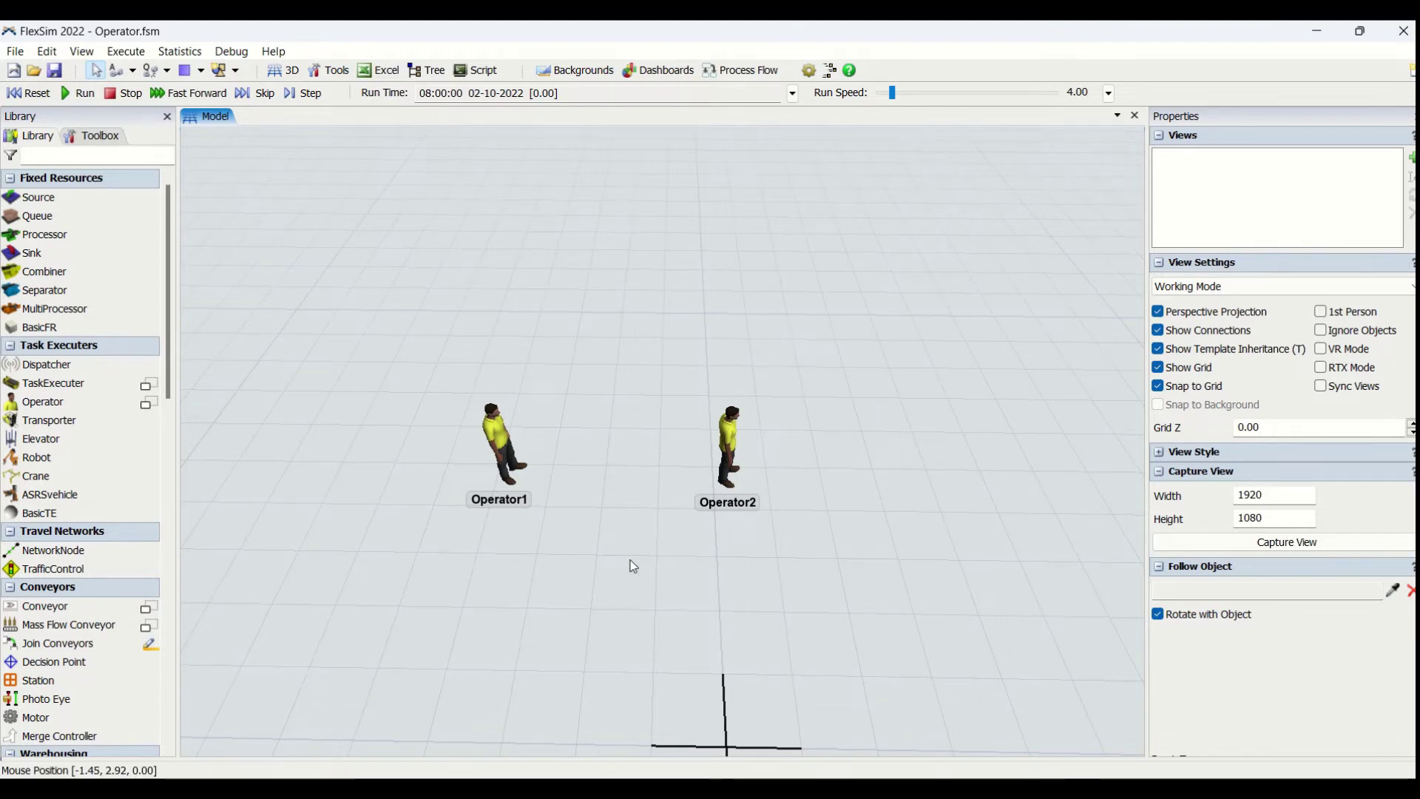
drag(619, 567, 629, 568)
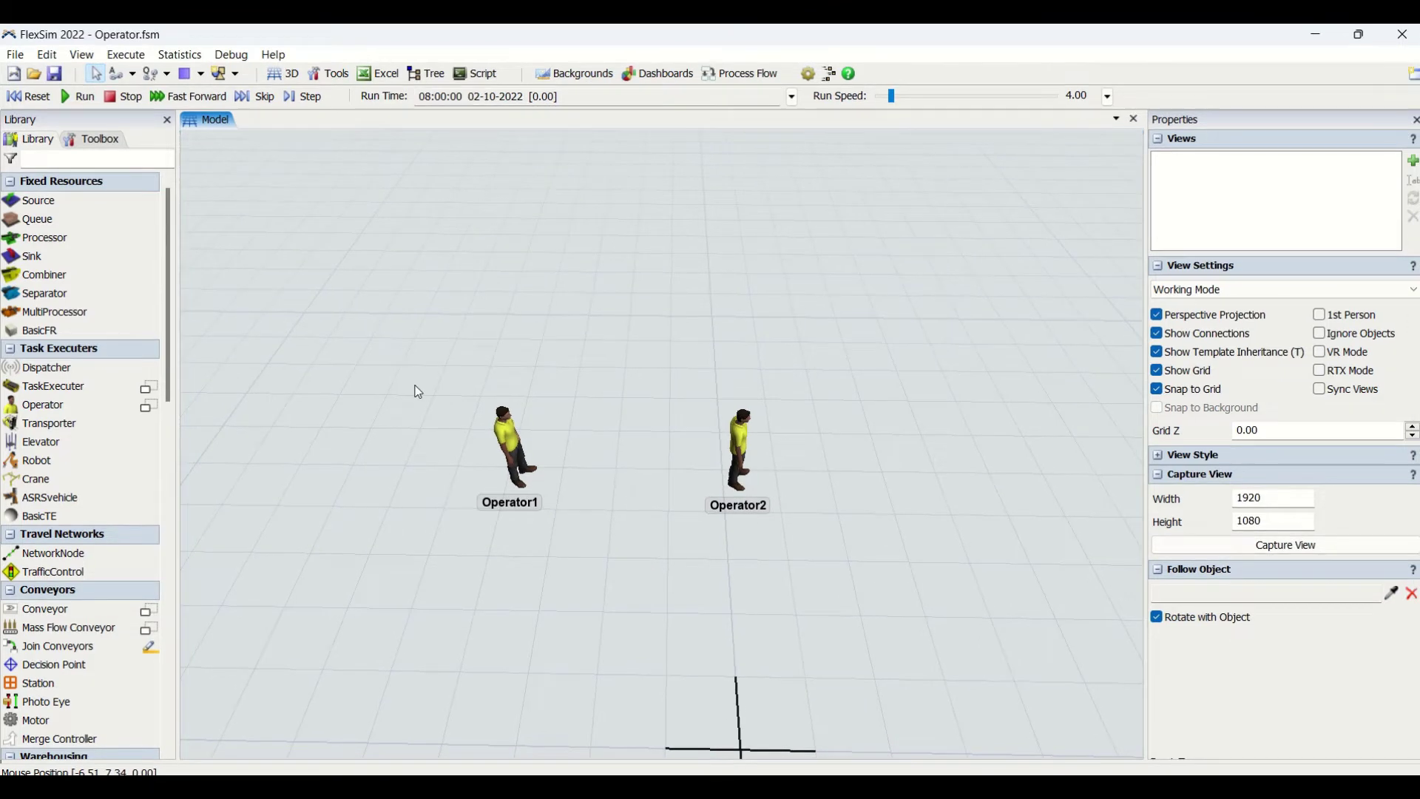
drag(33, 200, 348, 326)
drag(67, 221, 437, 323)
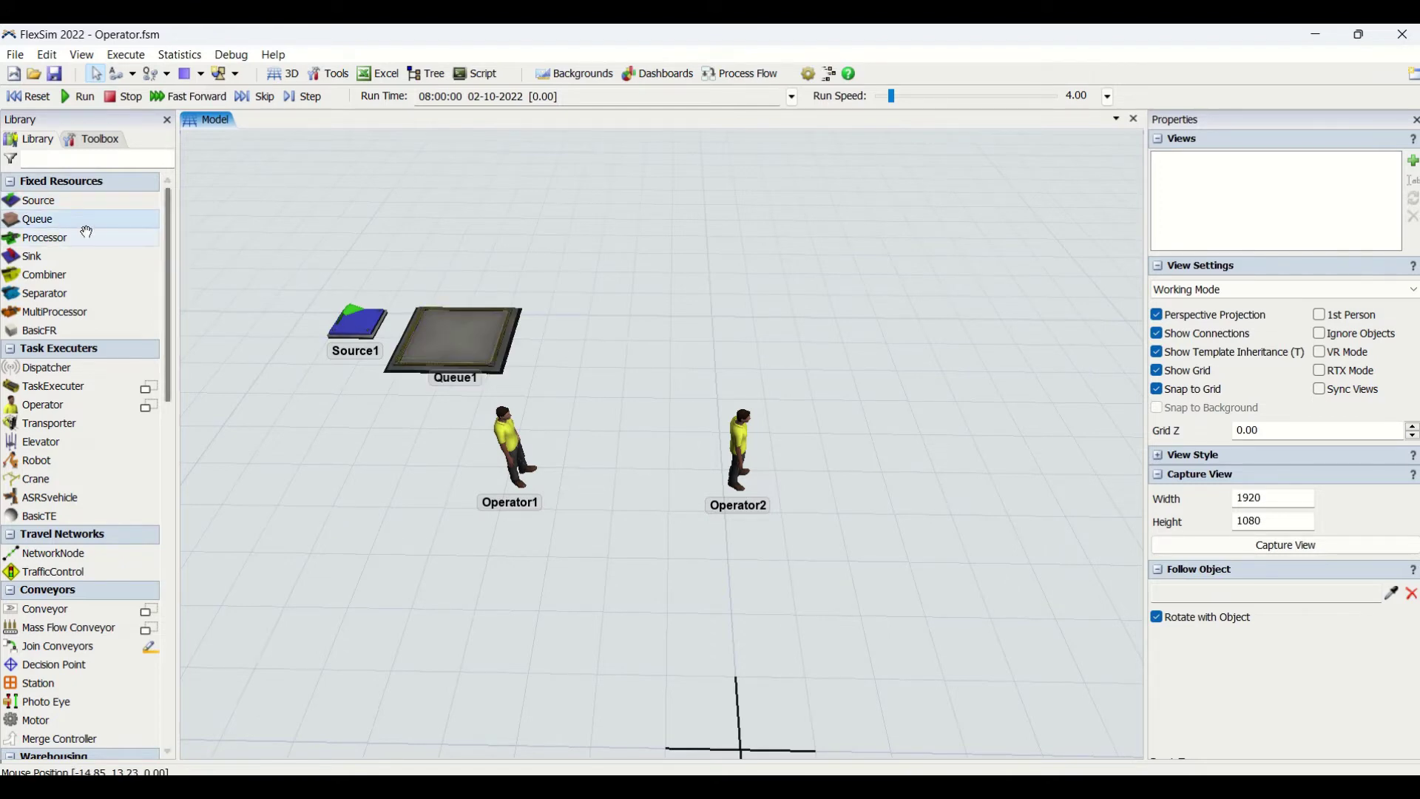
Add Processor1 and connect Source1 to Queue1 to Processor1
drag(68, 238, 558, 334)
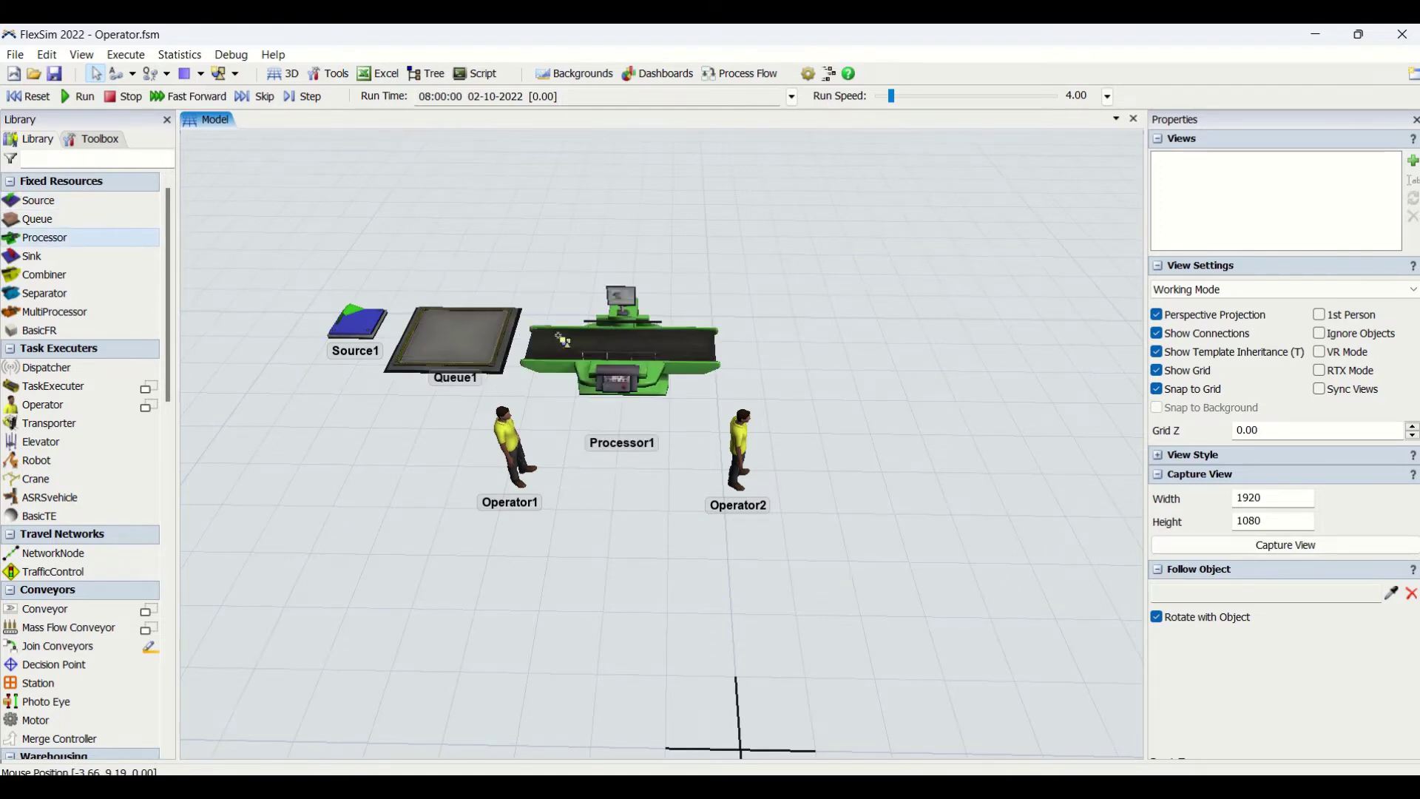
click(358, 325)
click(621, 348)
Set Source1's inter-arrival time to 1, and give Queue1 max content 2 and LIFO order
click(376, 352)
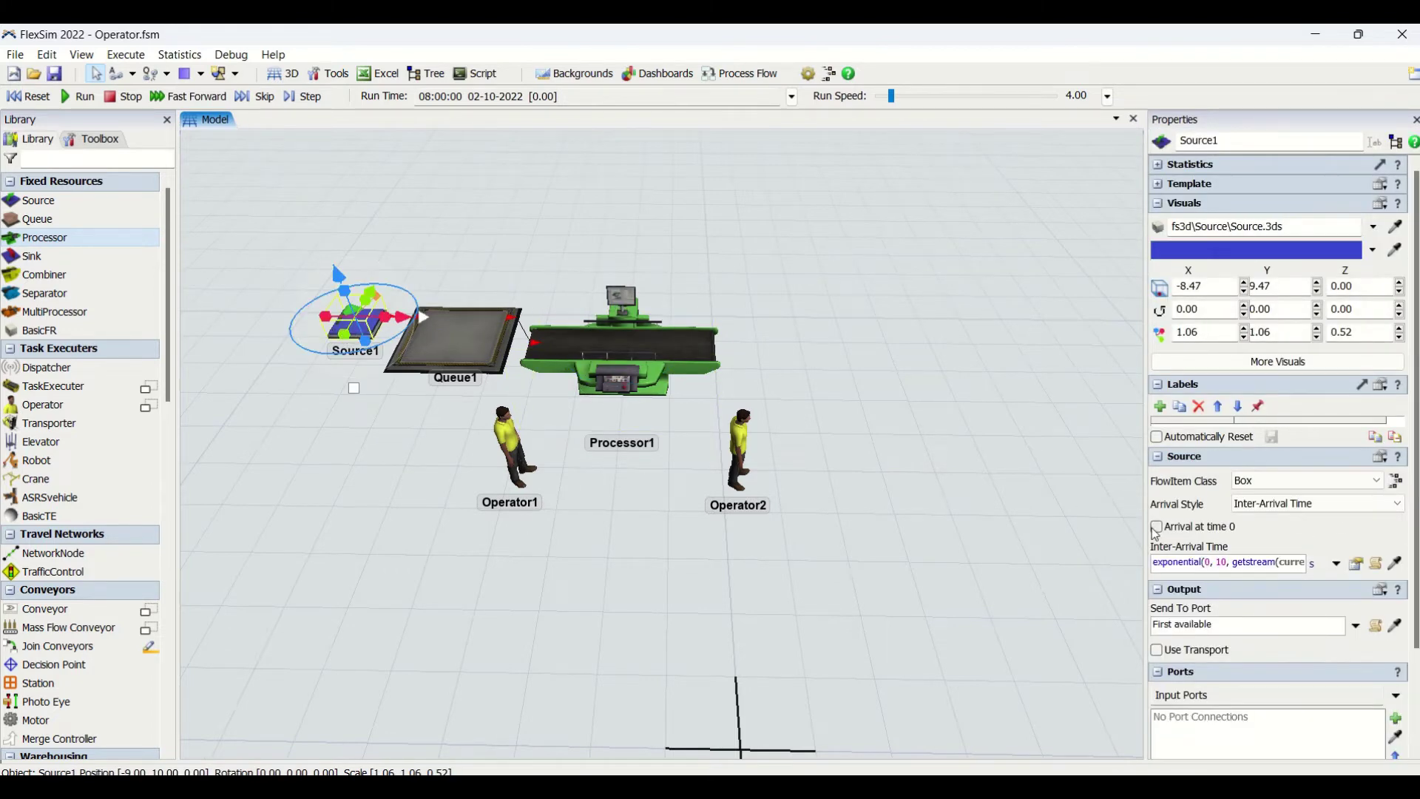
click(1175, 560)
key(ctrl+a)
text(1)
click(452, 330)
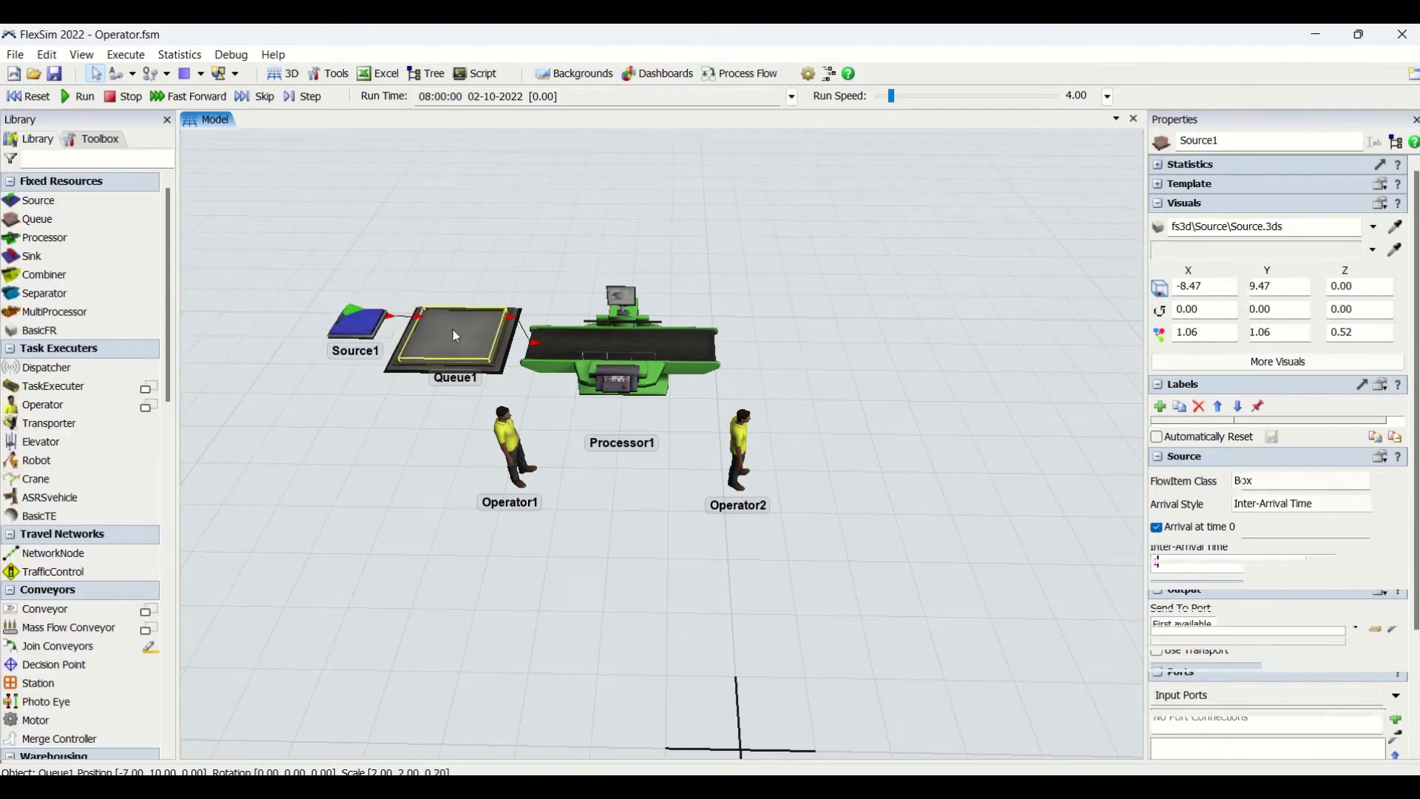
click(1334, 474)
text(2)
click(1157, 552)
Give Processor1 setup and process times of 2, both requiring an operator
click(609, 335)
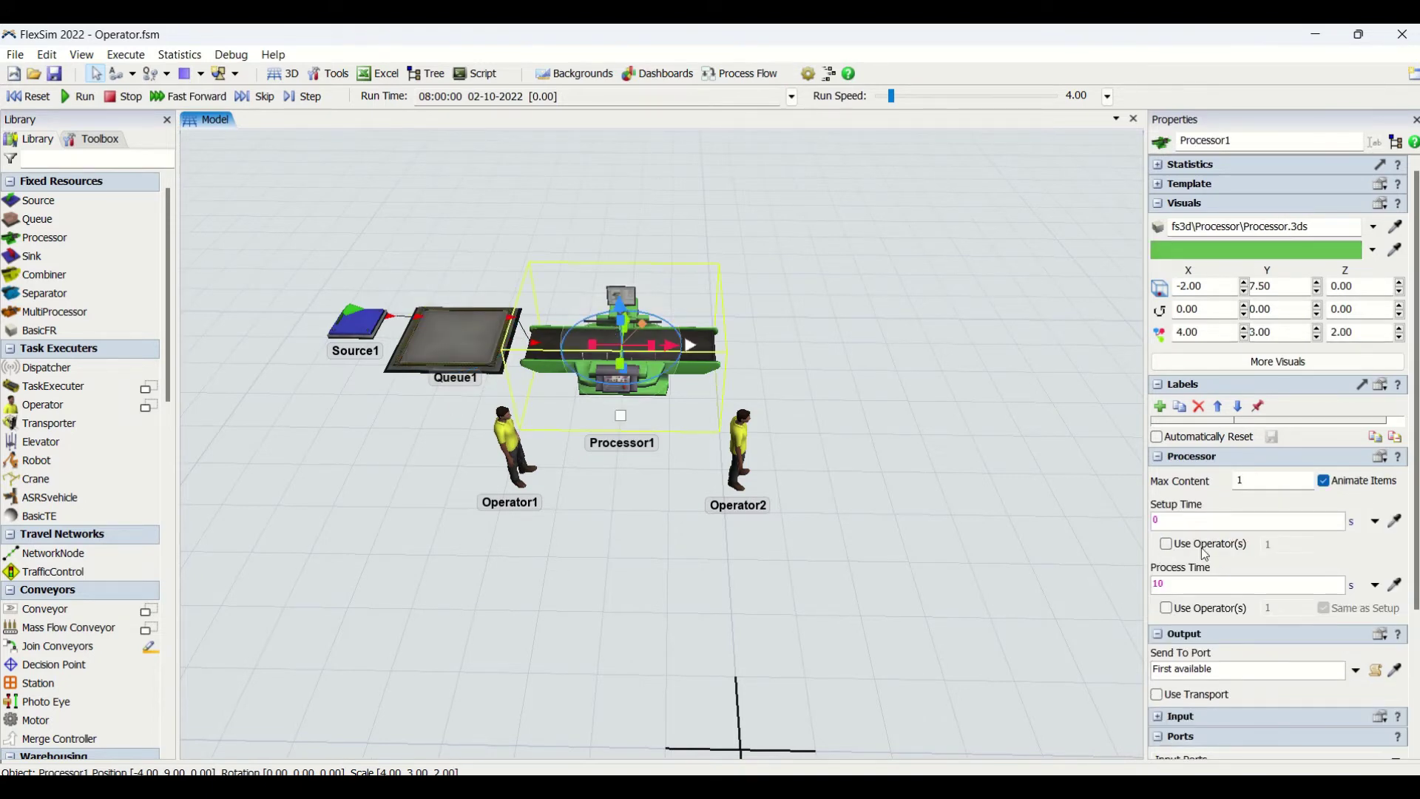
click(1183, 587)
text(2)
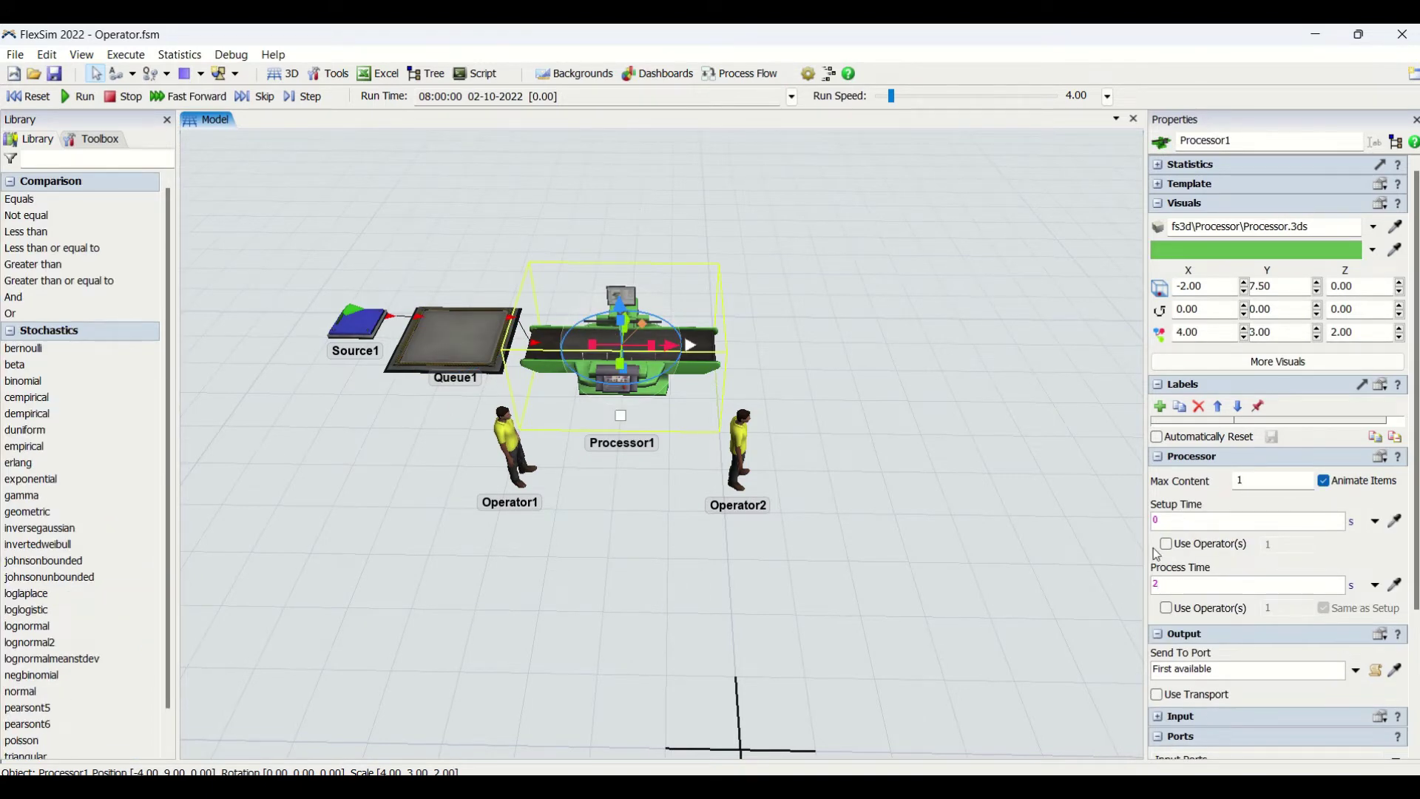
double_click(1163, 519)
text(2)
click(1166, 544)
click(1166, 607)
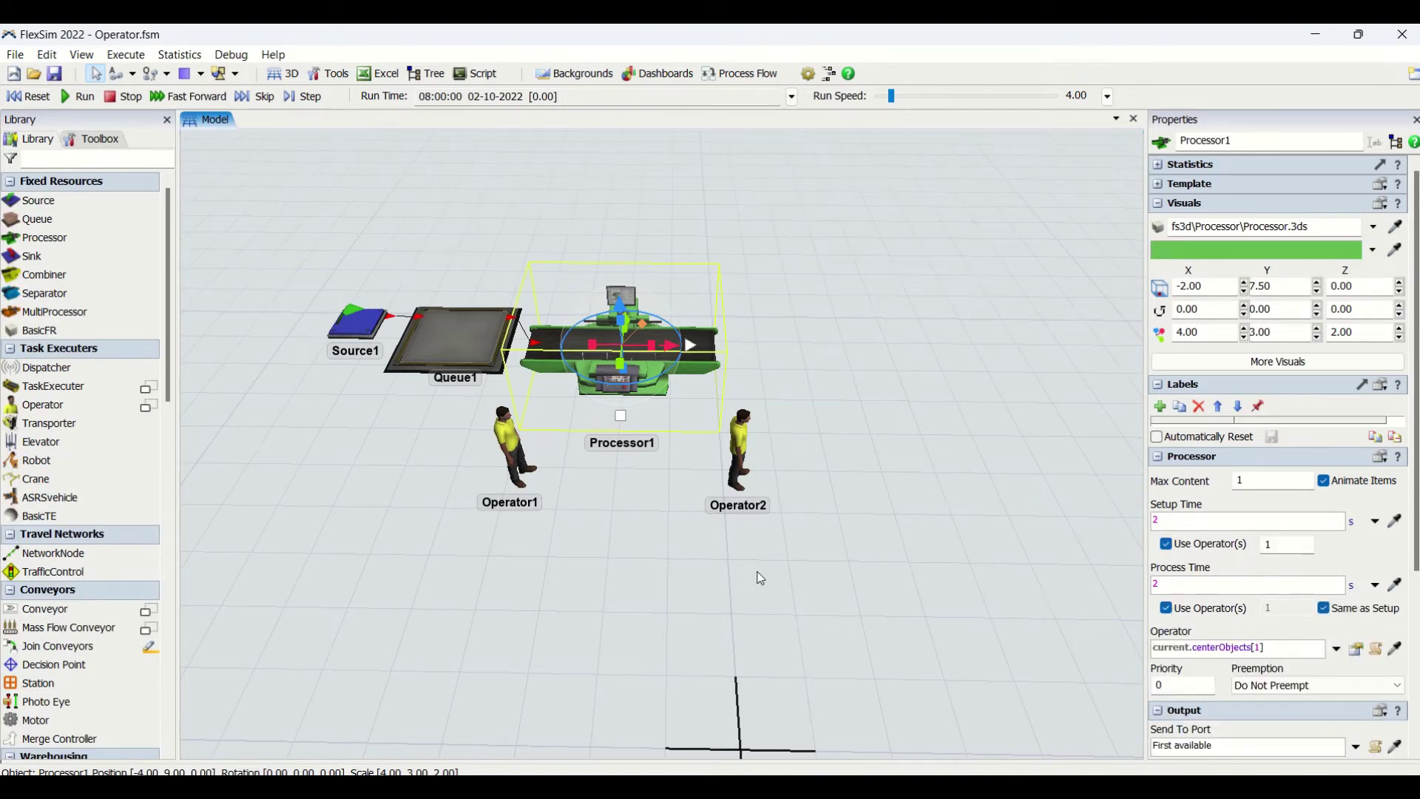
click(507, 569)
Link Operator1 to Processor1's centre port and create Processor2 connected after Processor1
drag(514, 455, 613, 364)
drag(713, 548, 561, 595)
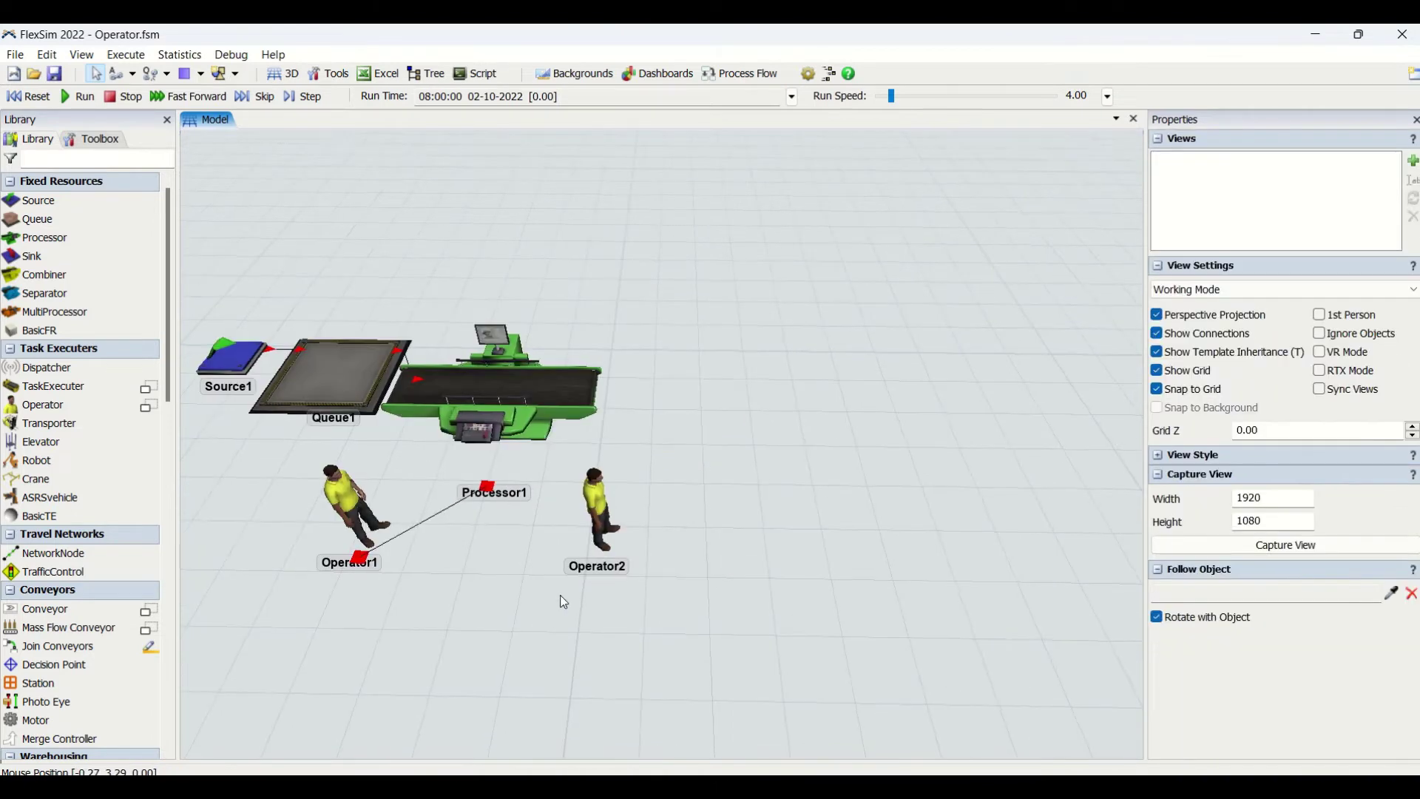
click(547, 418)
click(749, 478)
click(581, 406)
scroll(956, 438, down, 5)
drag(913, 460, 522, 573)
drag(381, 479, 890, 282)
click(970, 343)
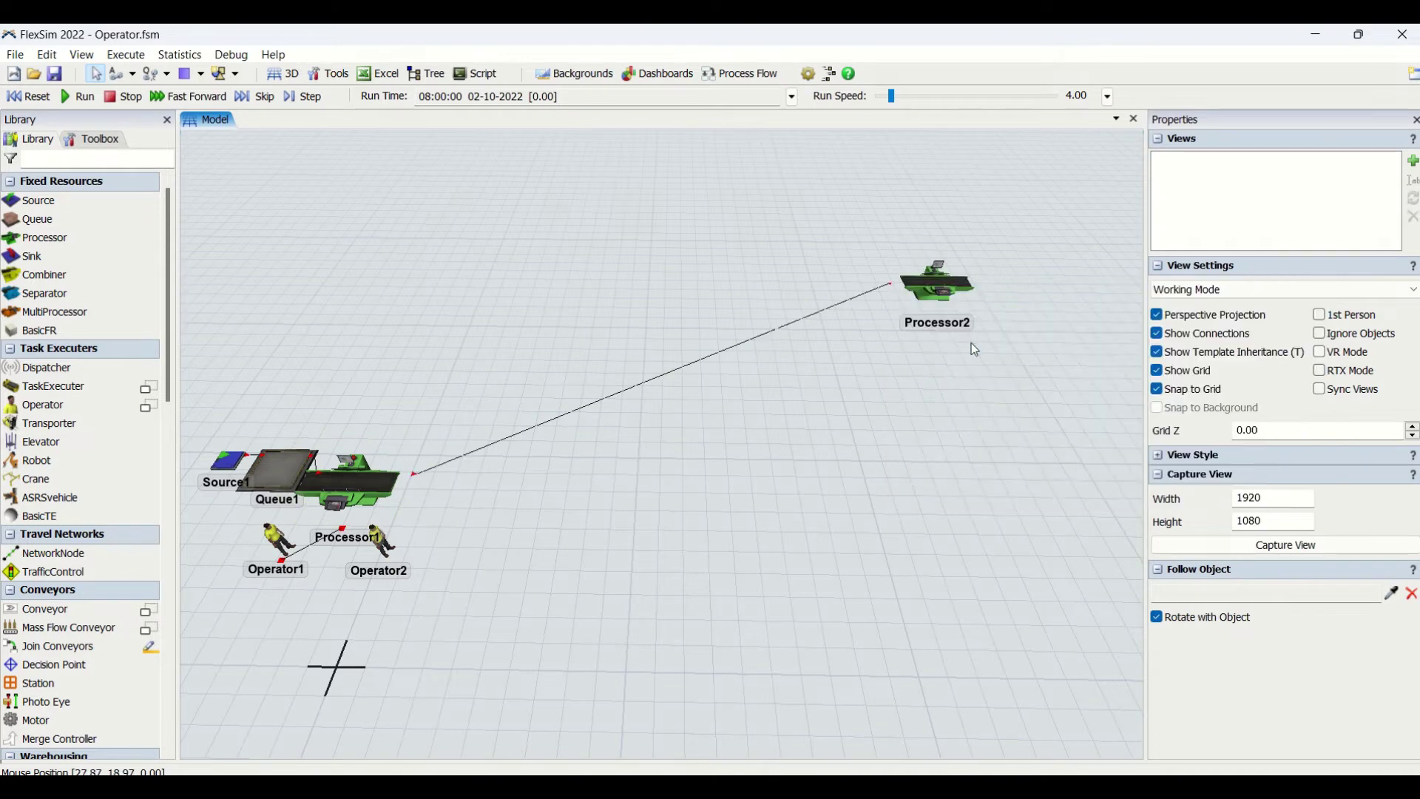
Move Operator2 right, place Operator3, Operator4 and Dispatcher1, and connect Processor1 to Dispatcher1
drag(383, 546, 601, 550)
click(53, 407)
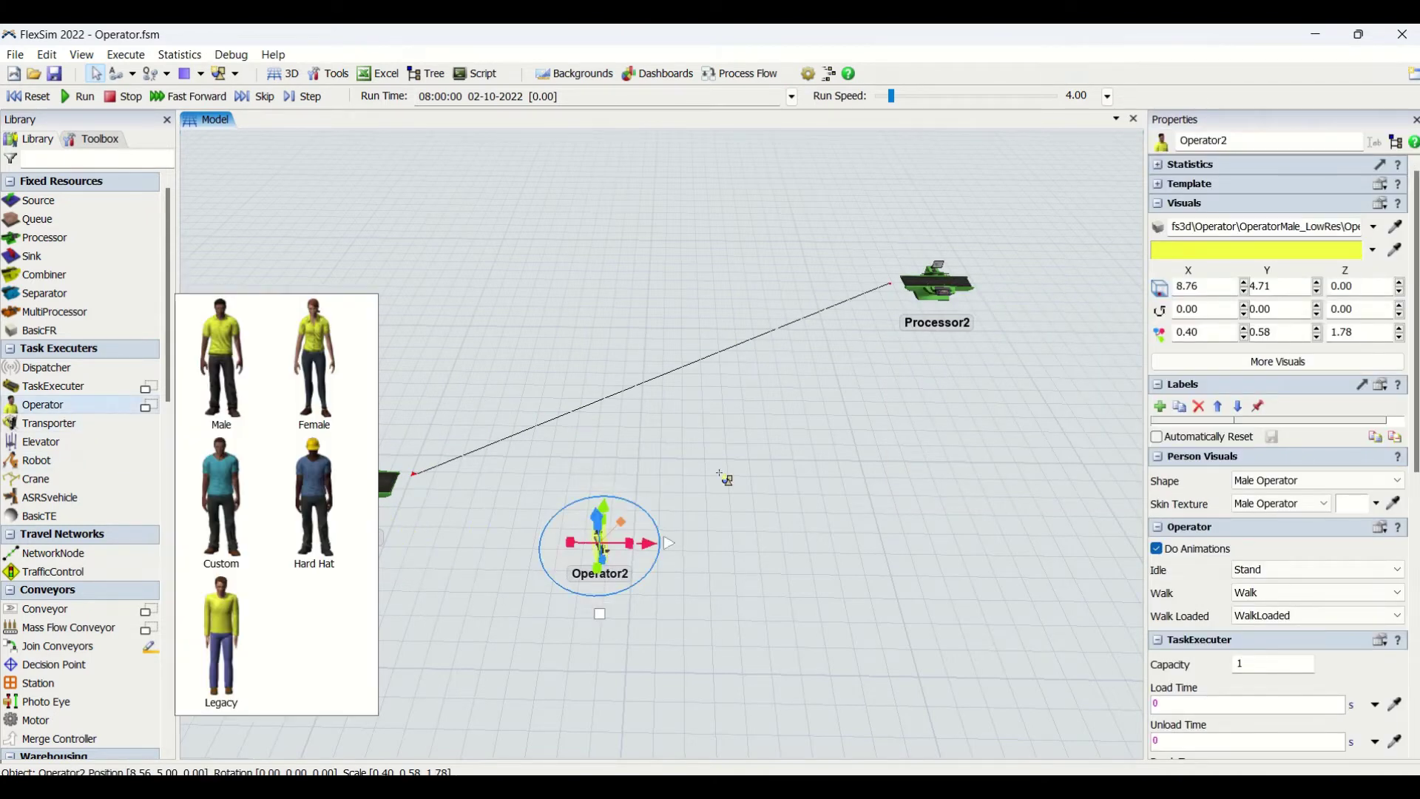
click(643, 514)
click(712, 497)
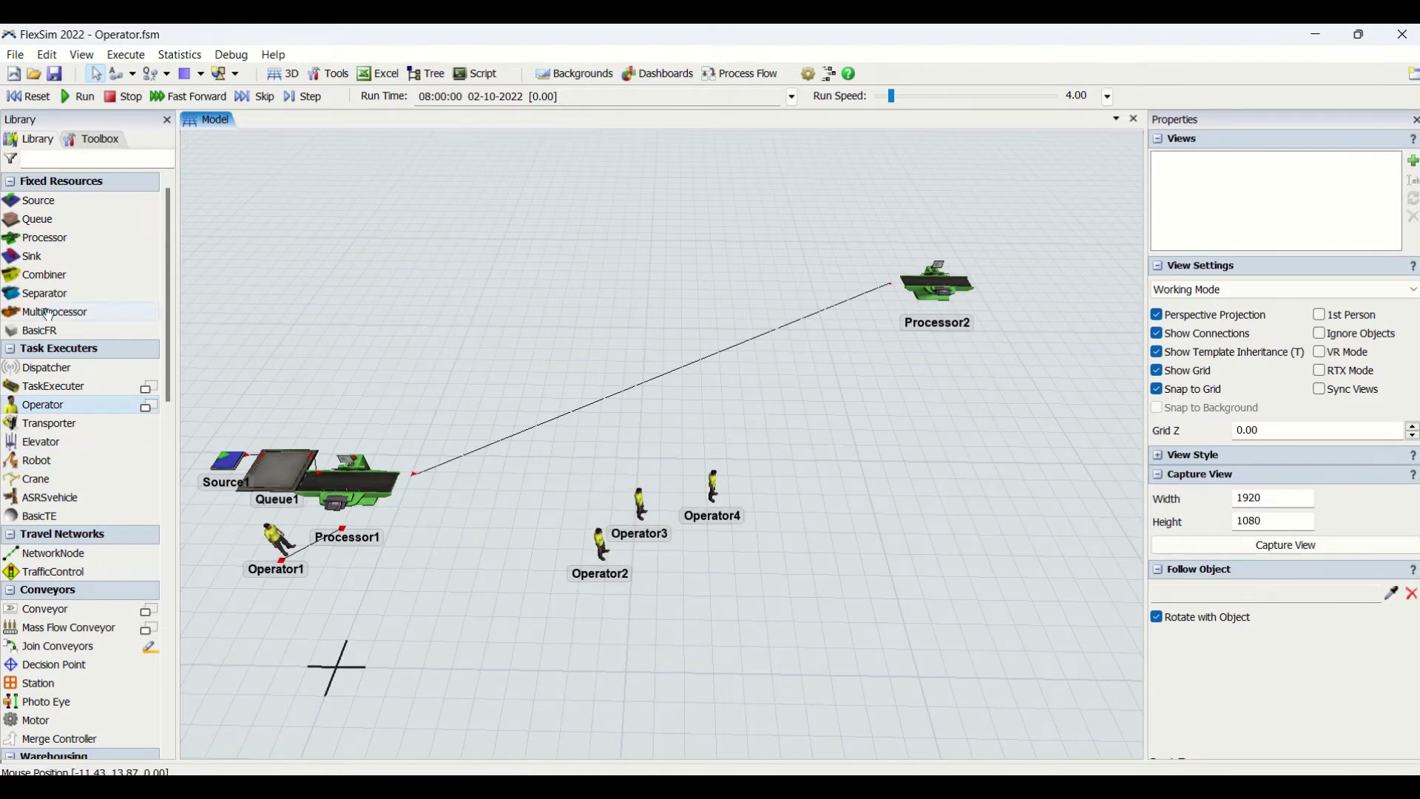
click(41, 367)
click(697, 586)
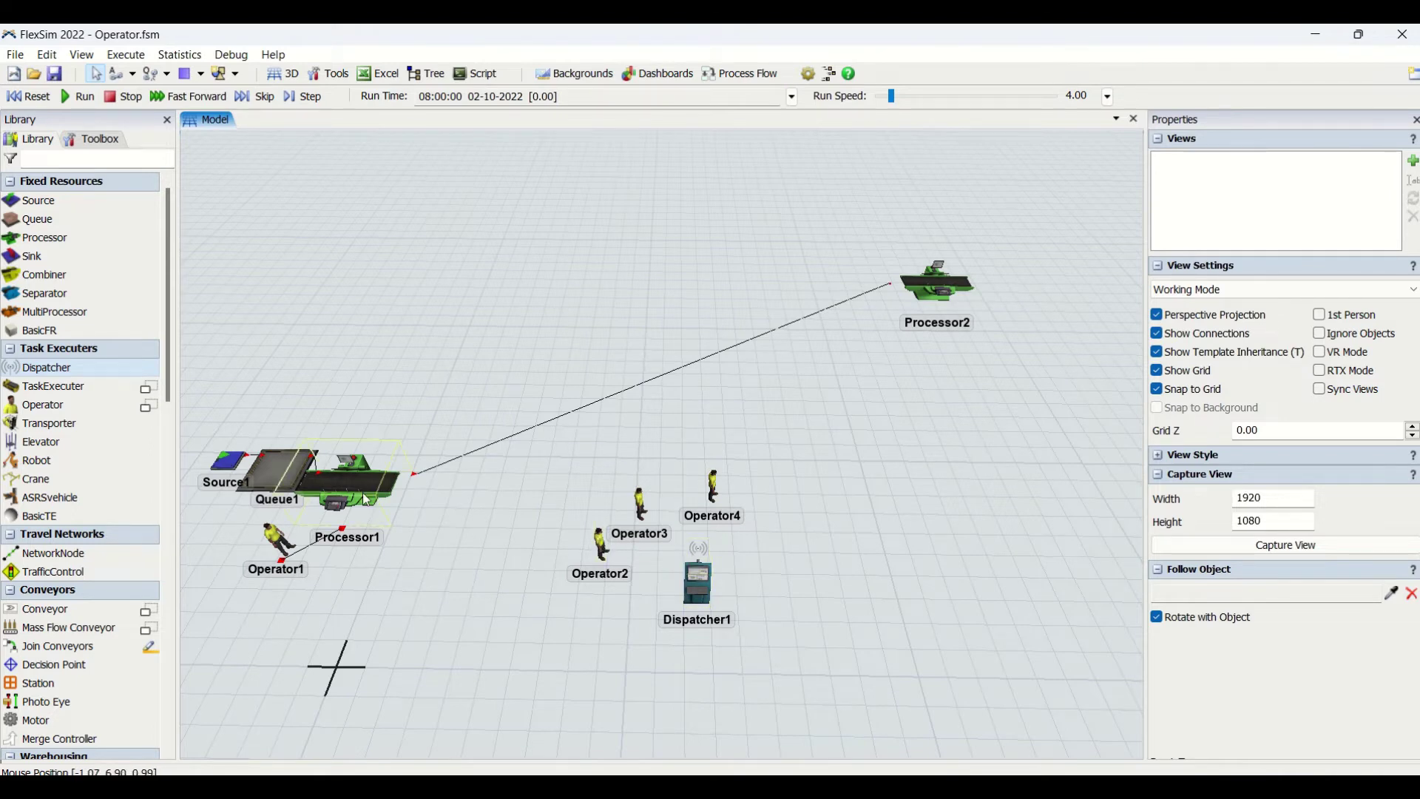
drag(363, 492, 601, 551)
Link Dispatcher1 to Operator2, Operator3 and Operator4
click(754, 662)
drag(688, 592, 640, 504)
drag(695, 577, 714, 489)
click(714, 490)
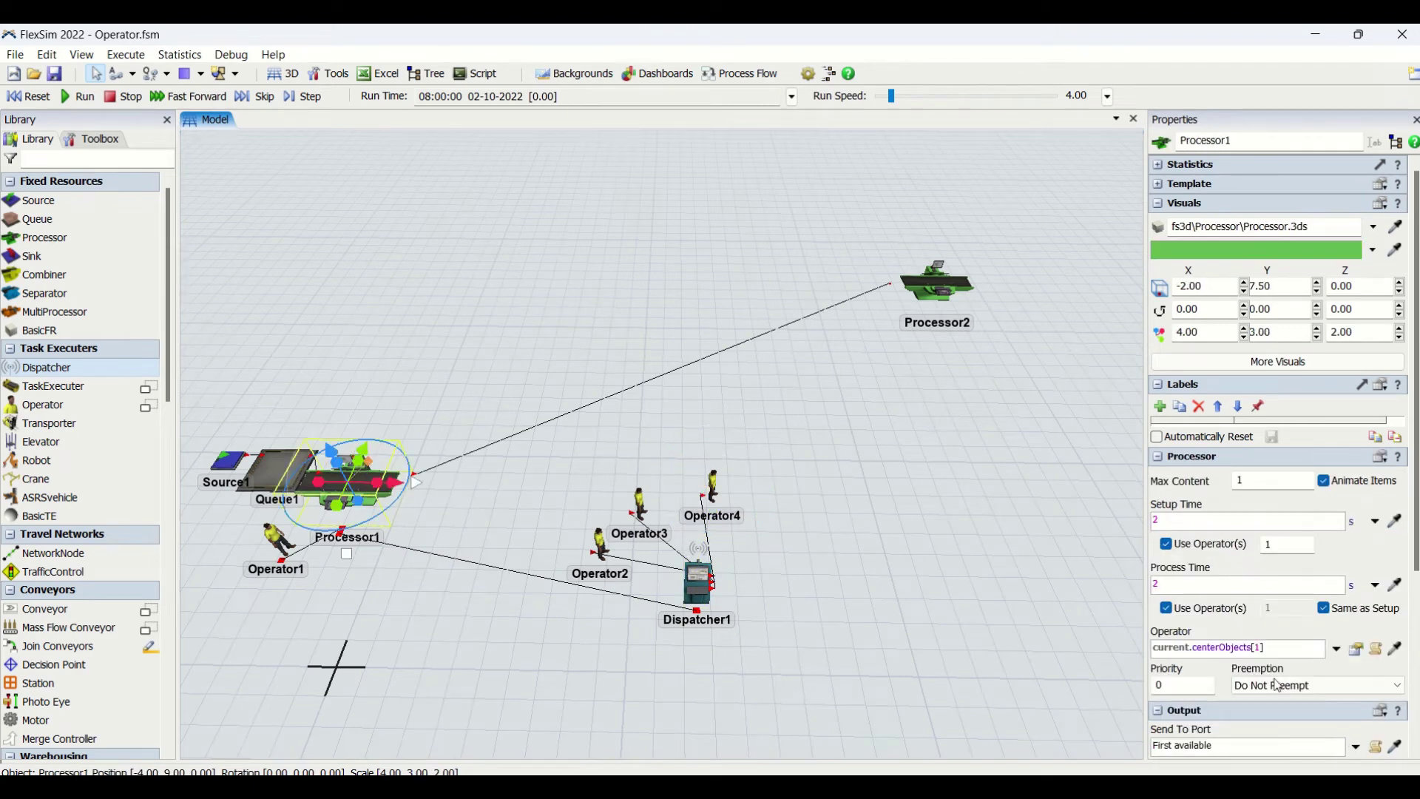
Keep First Available and make Processor1's output use transport via current.centerObjects[2]
scroll(1243, 658, down, 3)
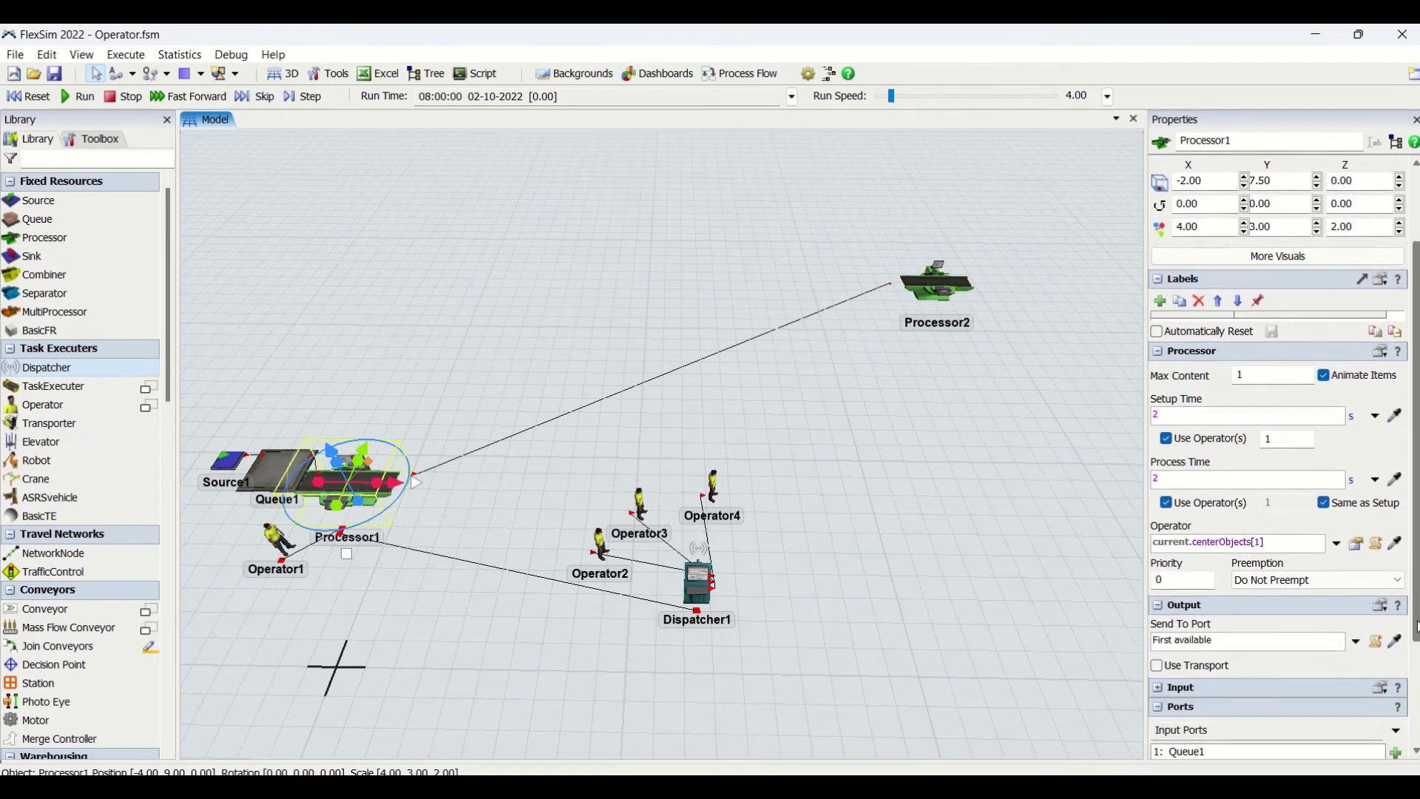
click(1357, 643)
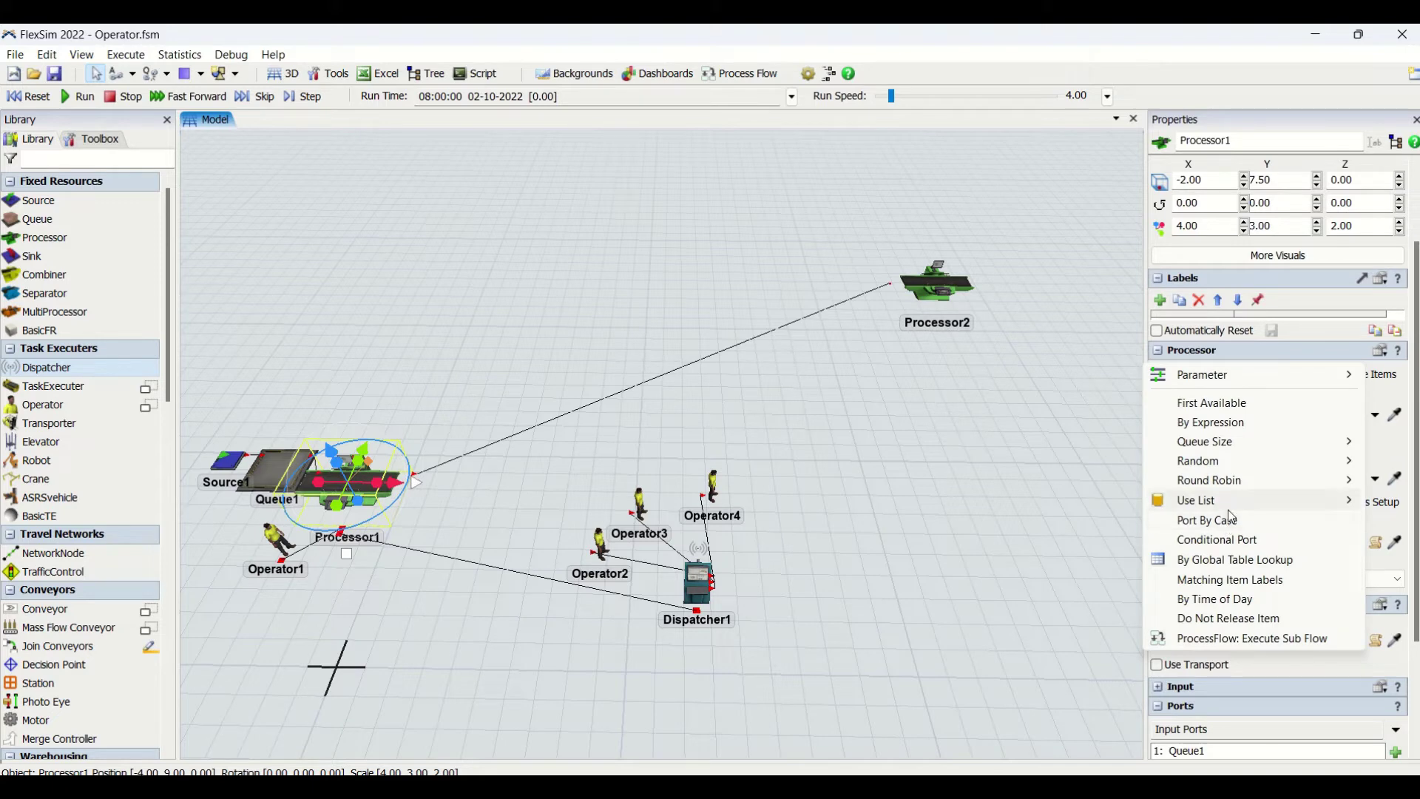
click(1234, 402)
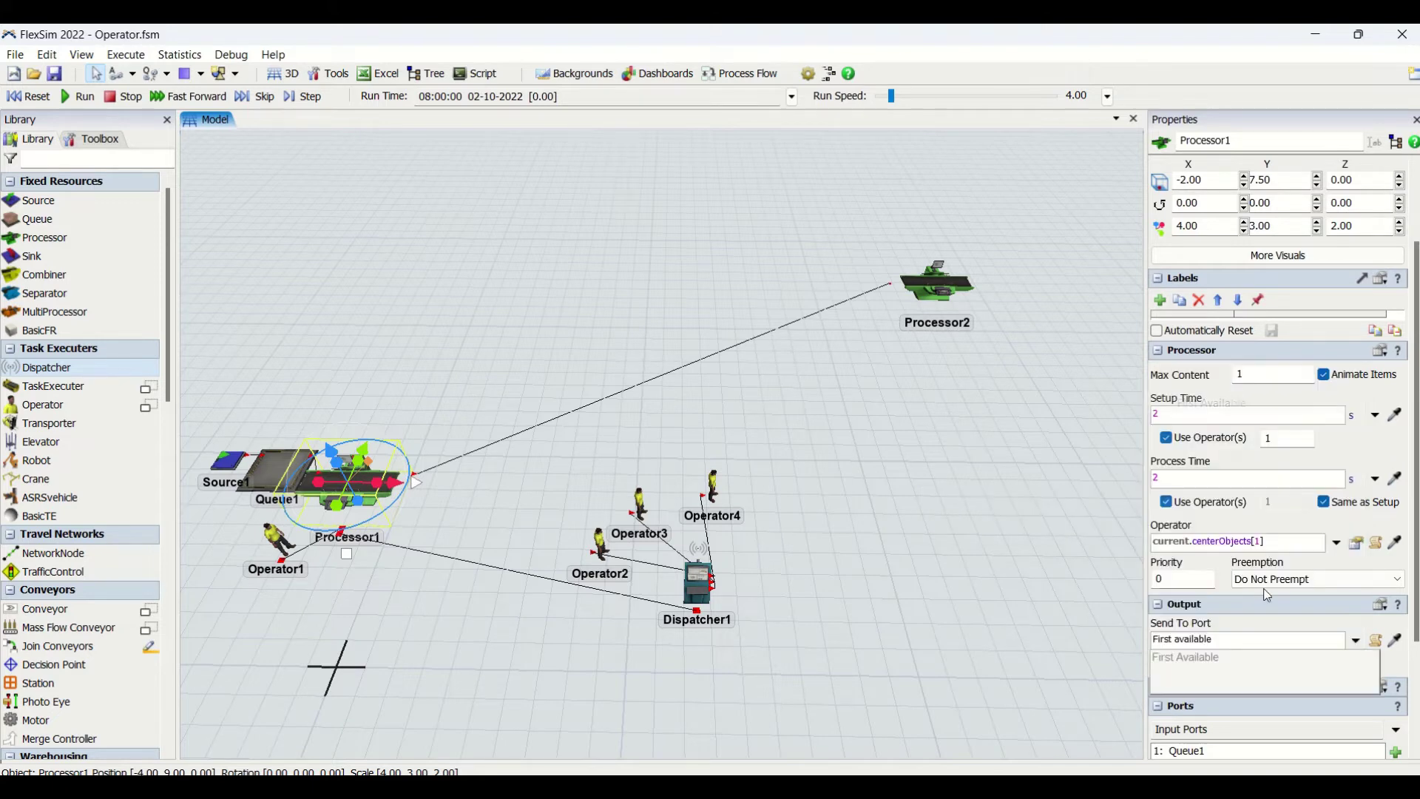
click(1157, 665)
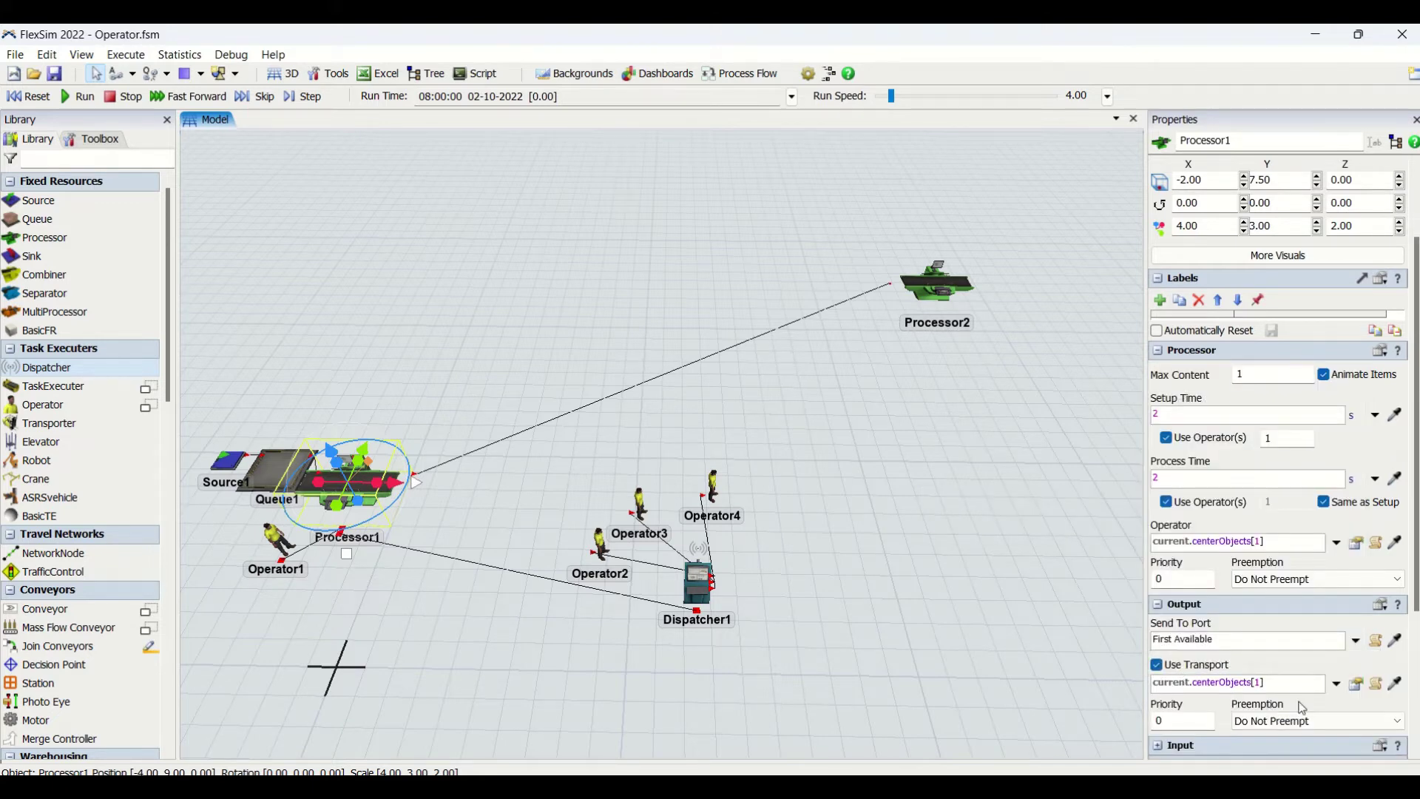
click(1335, 685)
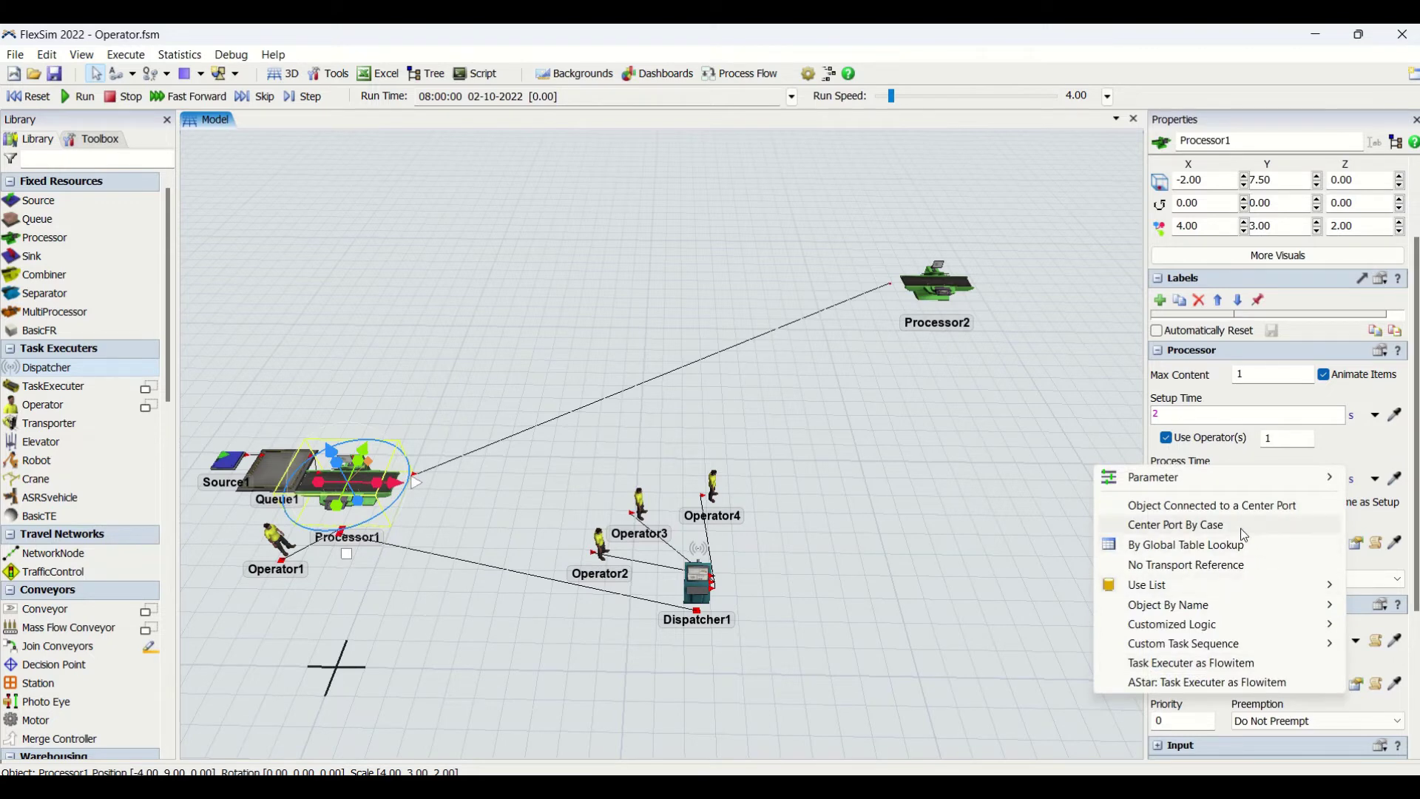
click(1291, 698)
click(1260, 683)
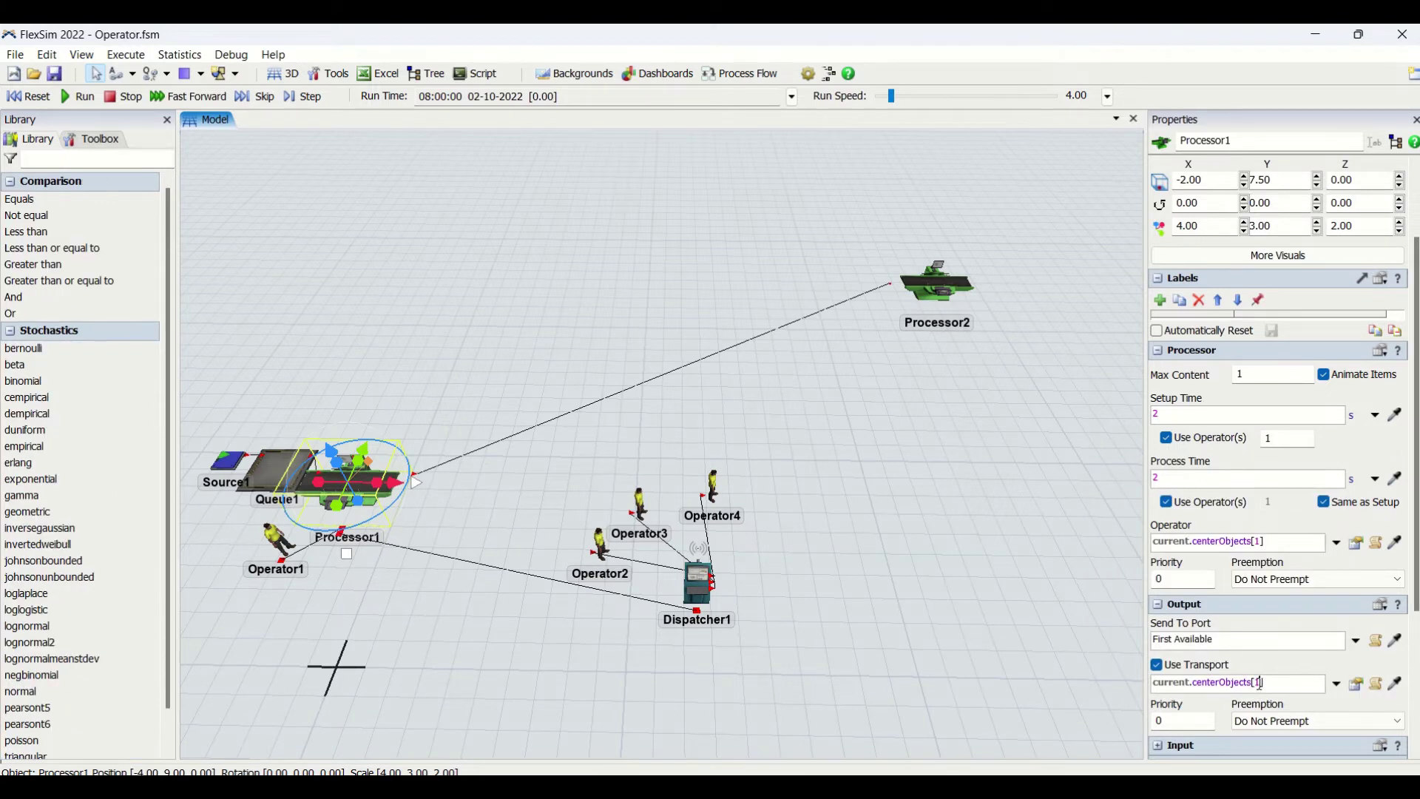
text(2)
Confirm Processor1's central ports list Operator1 first and Dispatcher1 second, then deselect
click(684, 591)
click(347, 485)
drag(1411, 456, 1410, 587)
click(1395, 578)
click(1316, 618)
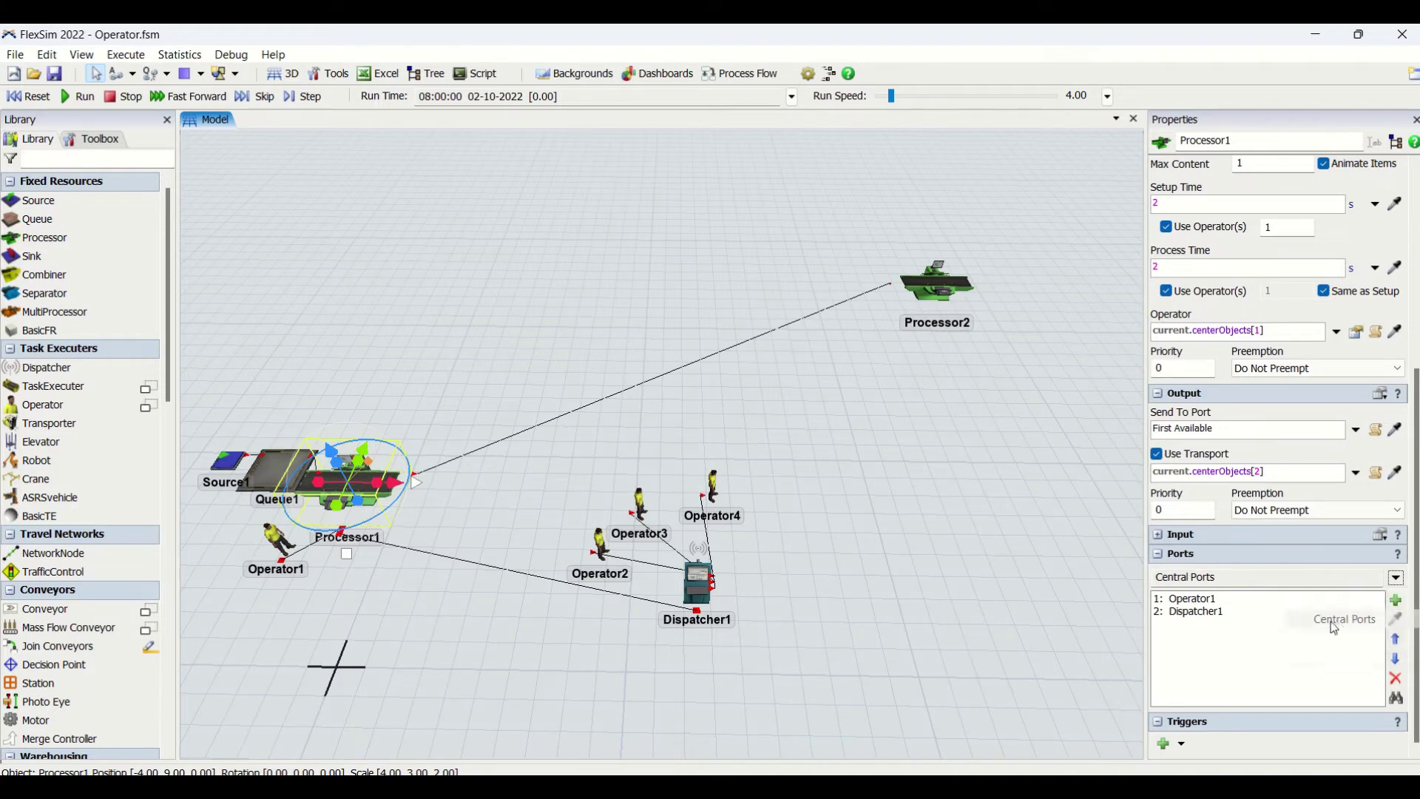
click(1313, 612)
click(762, 577)
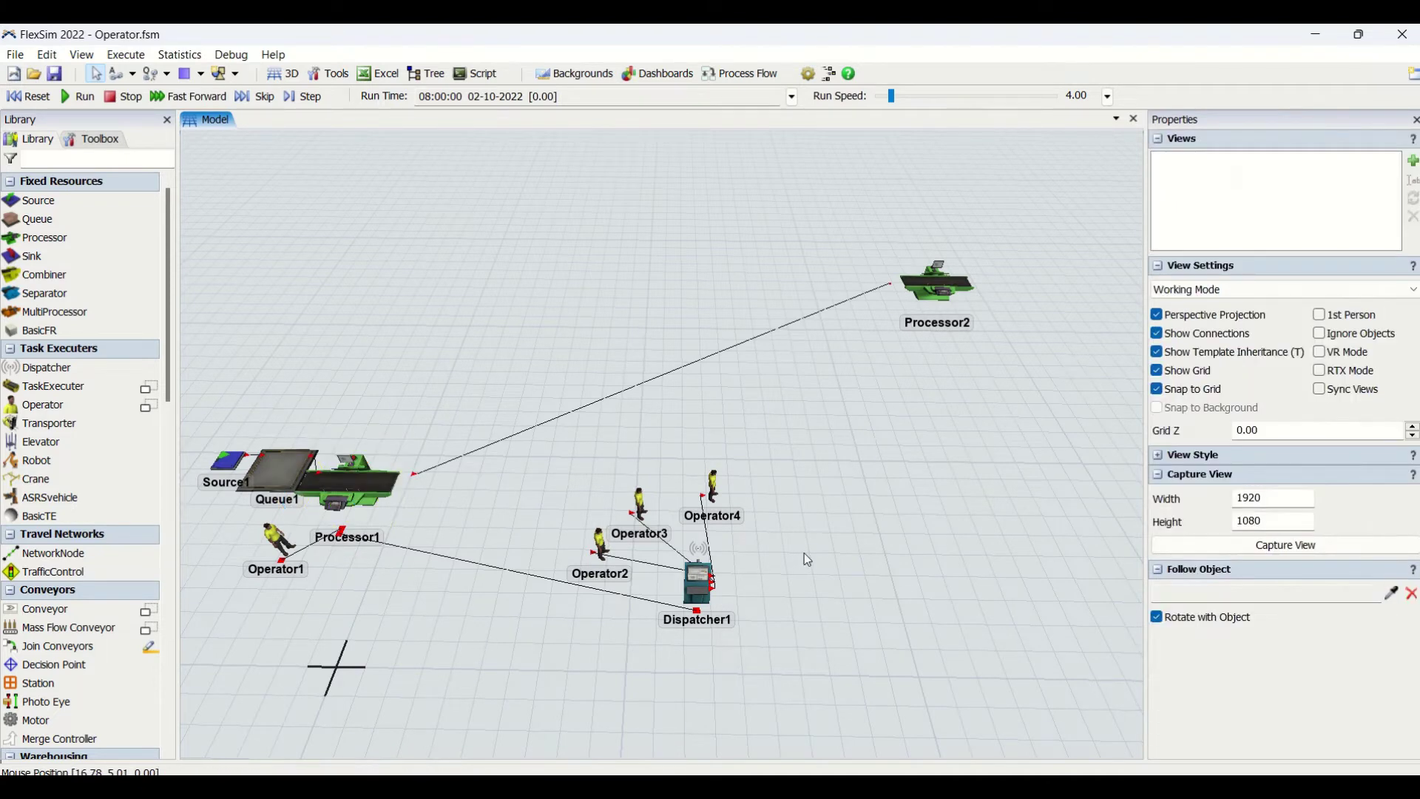
Add Queue2 after Processor2 and Sink1 after Queue2 from the Quick Library
click(936, 283)
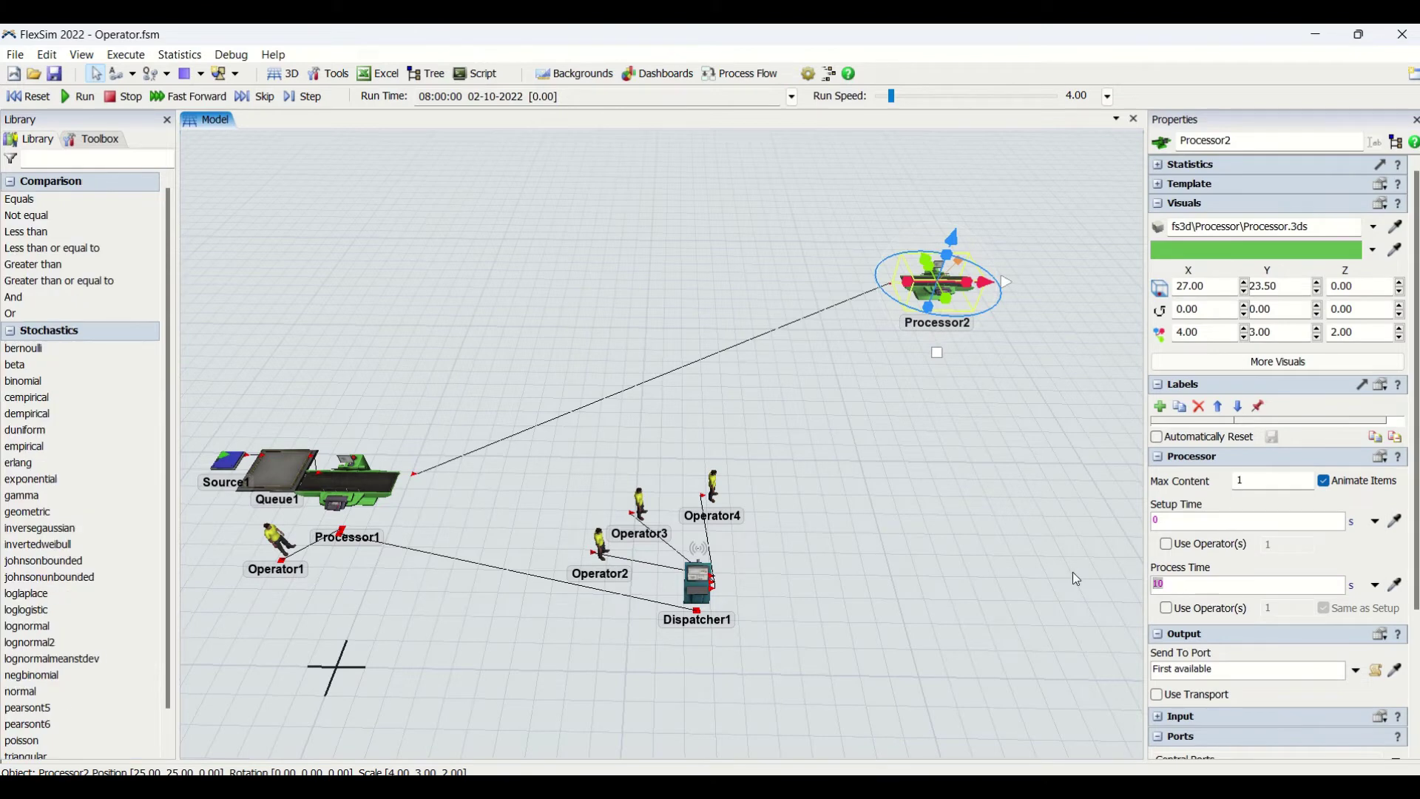
click(962, 392)
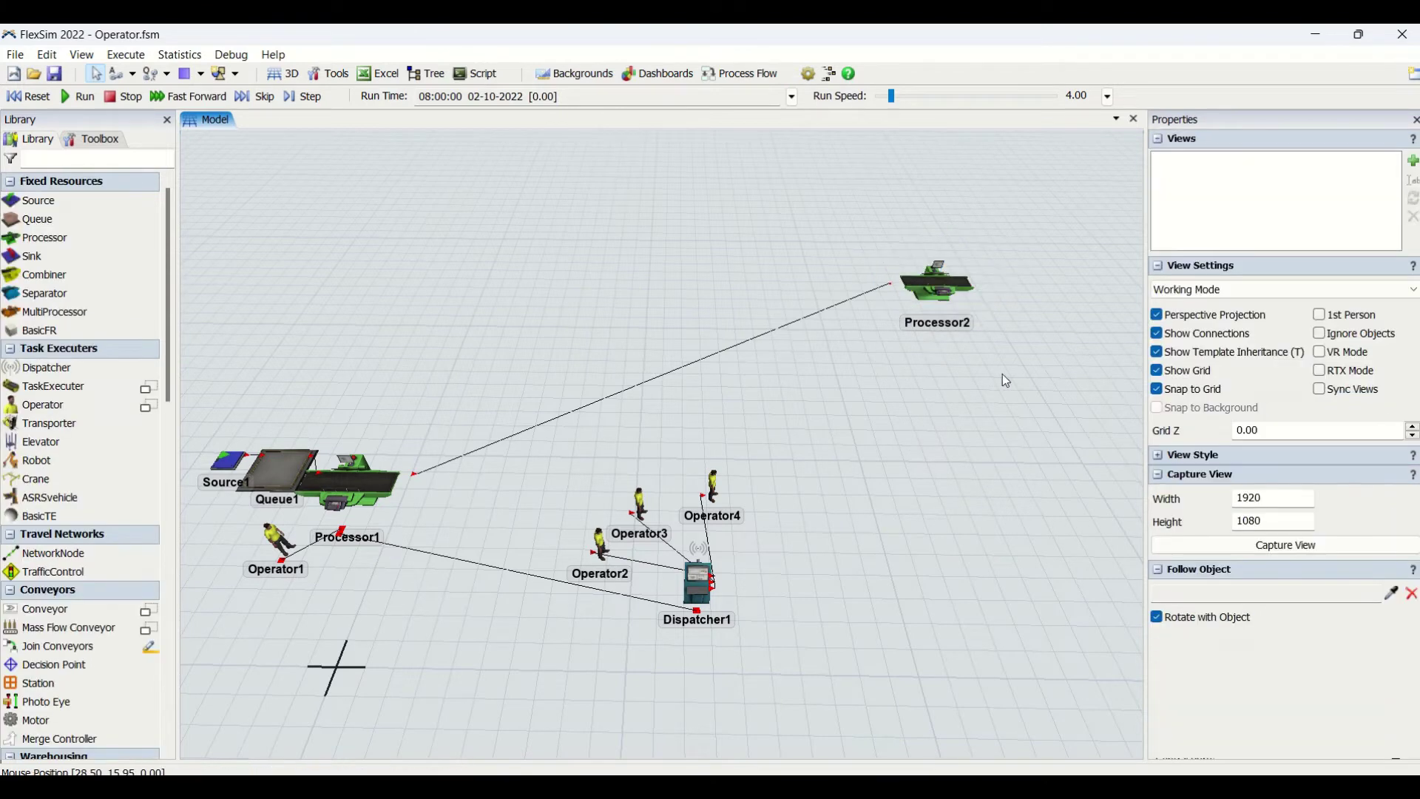
click(937, 286)
double_click(1039, 290)
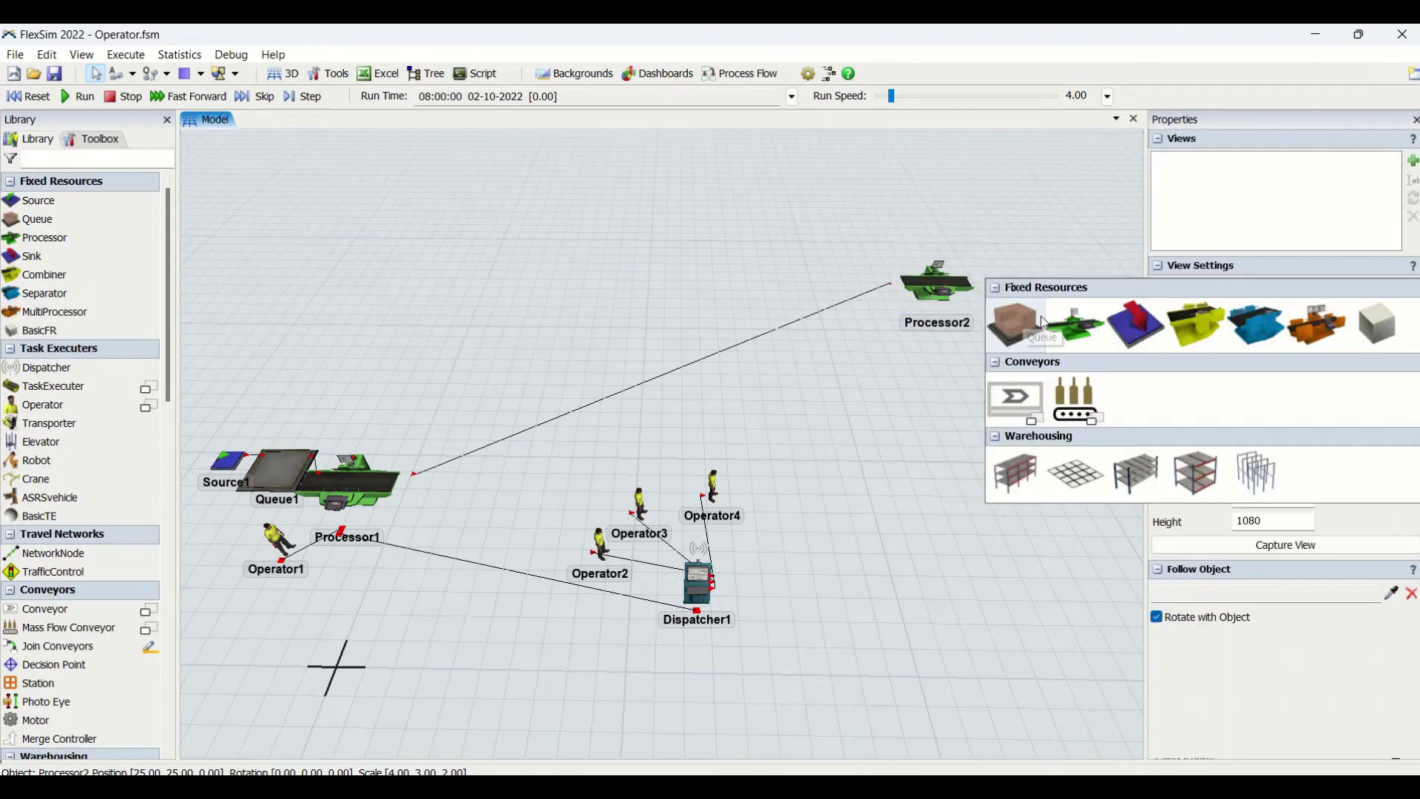
click(1025, 331)
scroll(876, 462, up, 3)
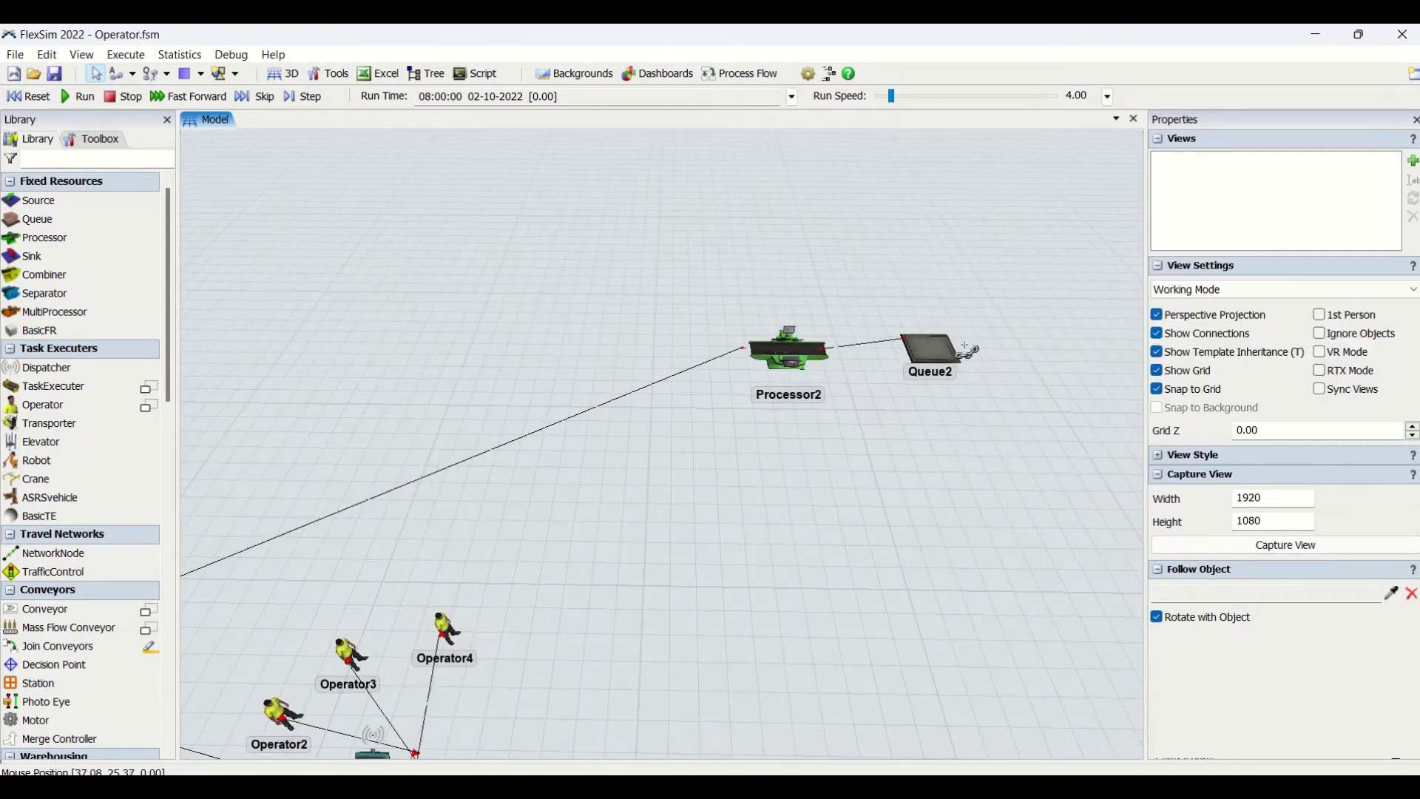
double_click(1005, 347)
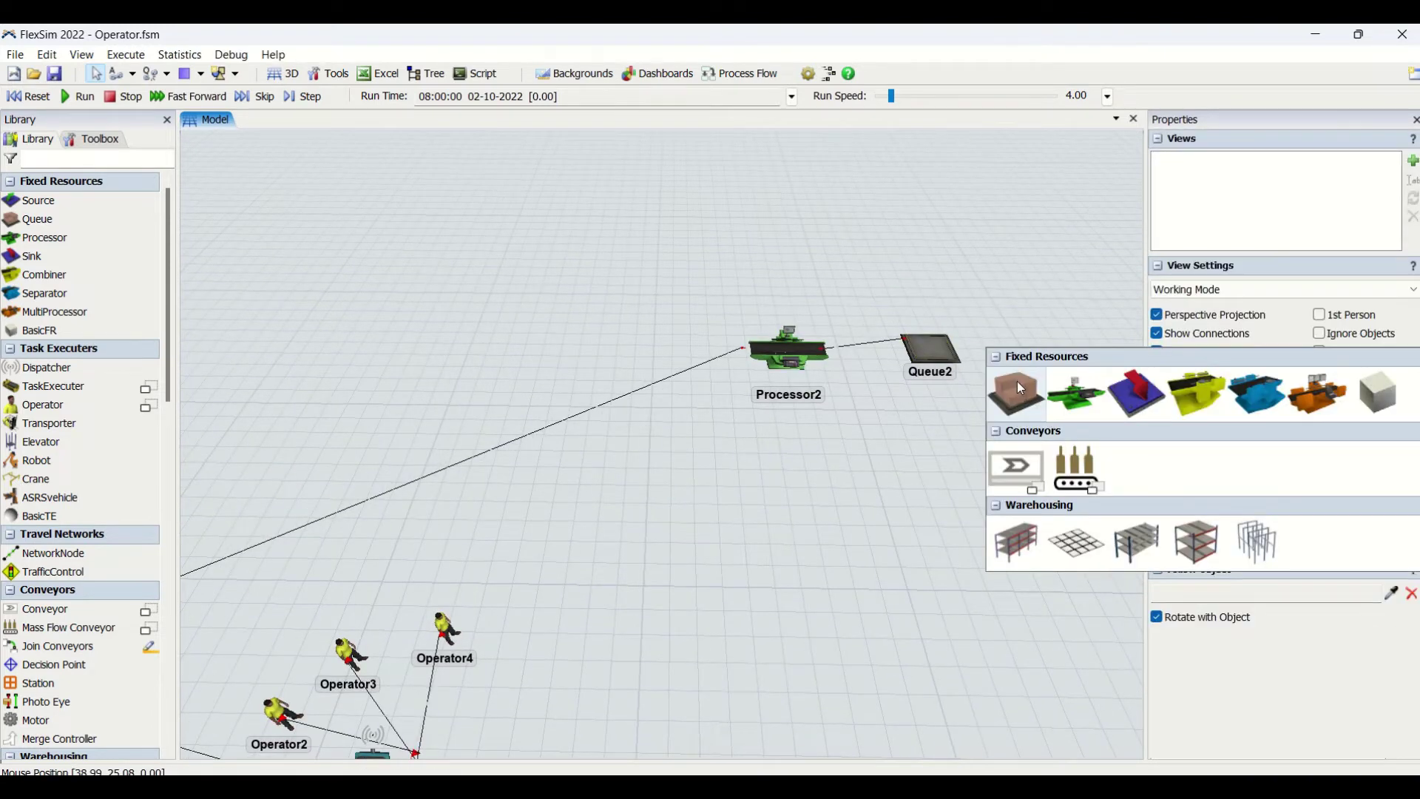
click(1126, 384)
Move Sink1 and Queue2 further right on the floor
scroll(856, 470, down, 2)
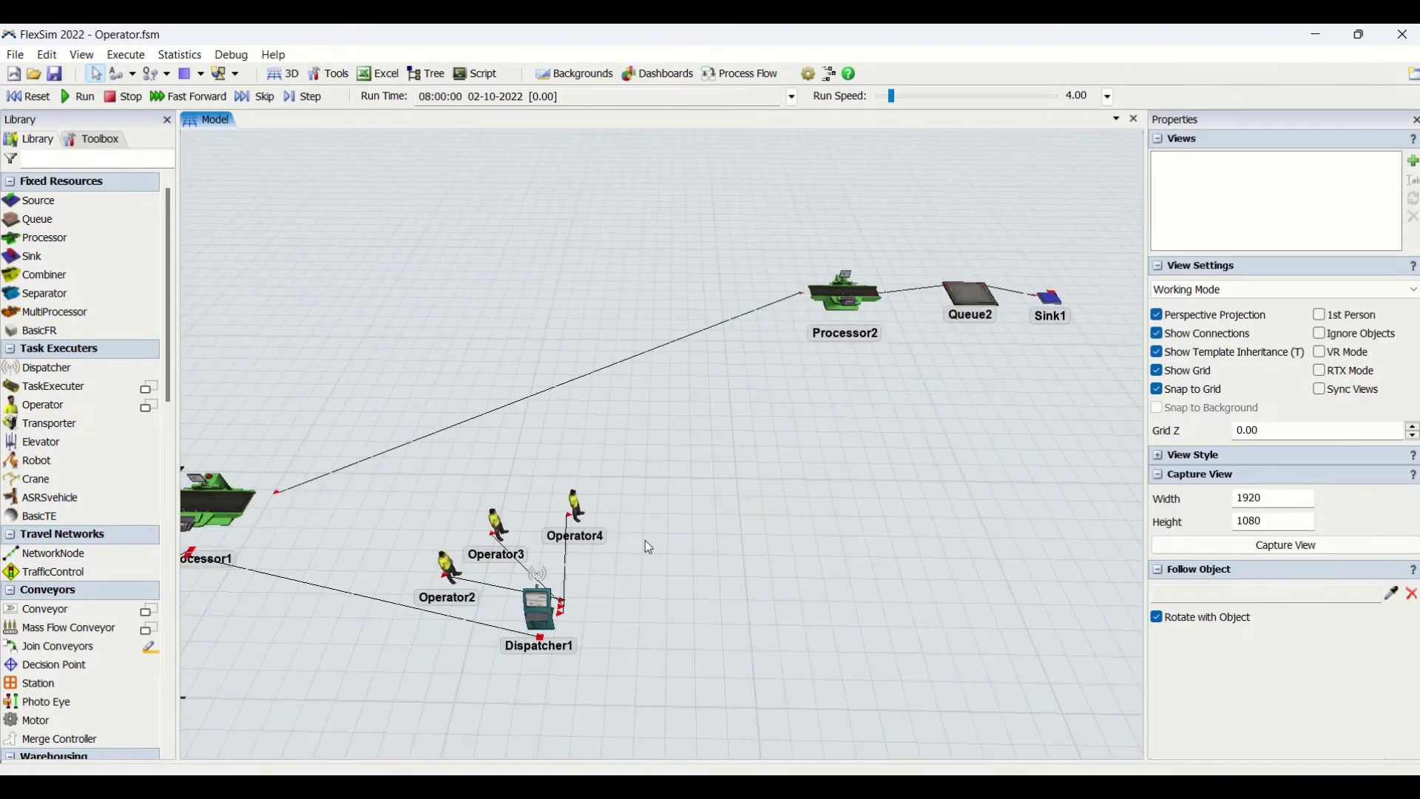
click(538, 608)
click(843, 296)
drag(969, 375, 630, 522)
drag(775, 435, 991, 438)
drag(706, 441, 962, 449)
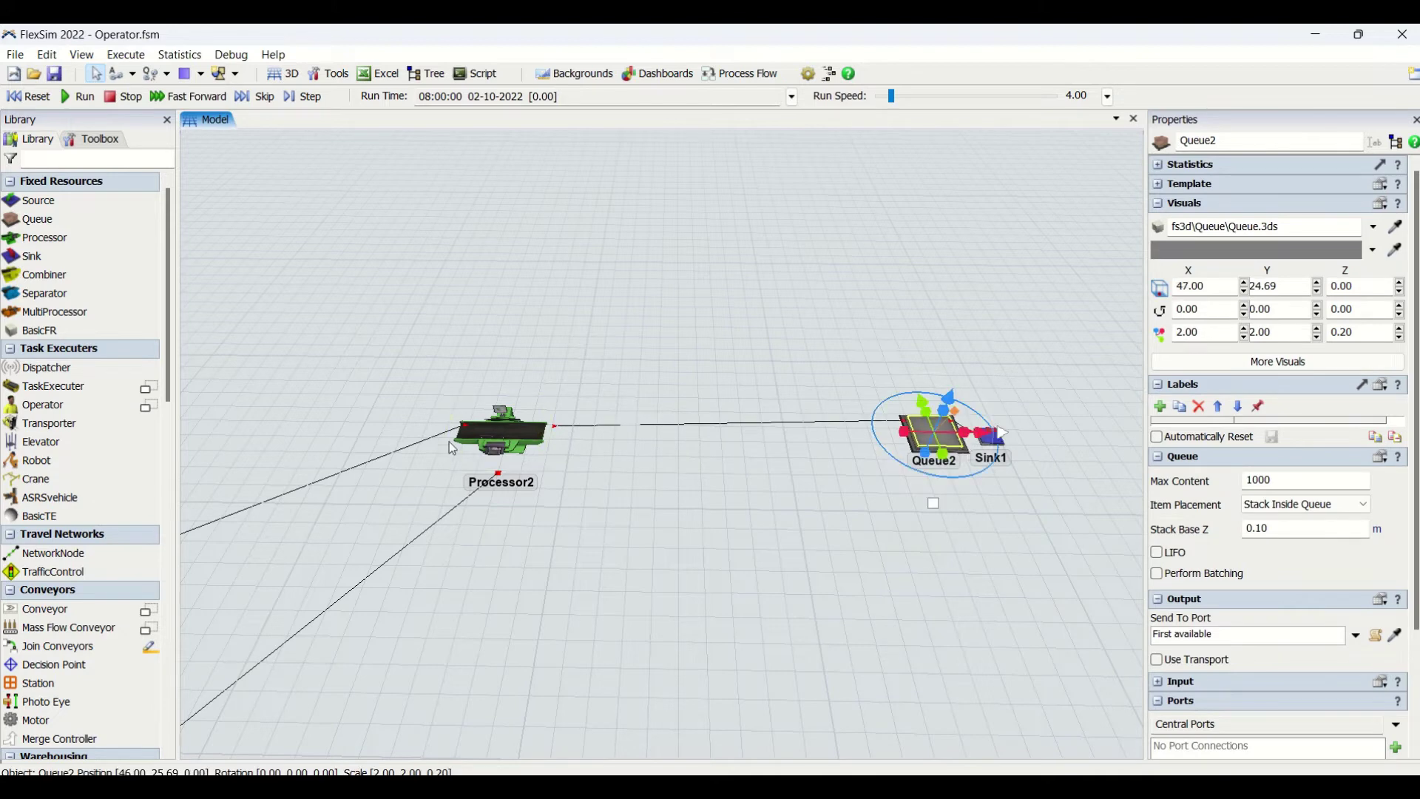
Turn on Use Transport for Processor2's output and zoom out to the whole model
click(513, 438)
click(1188, 696)
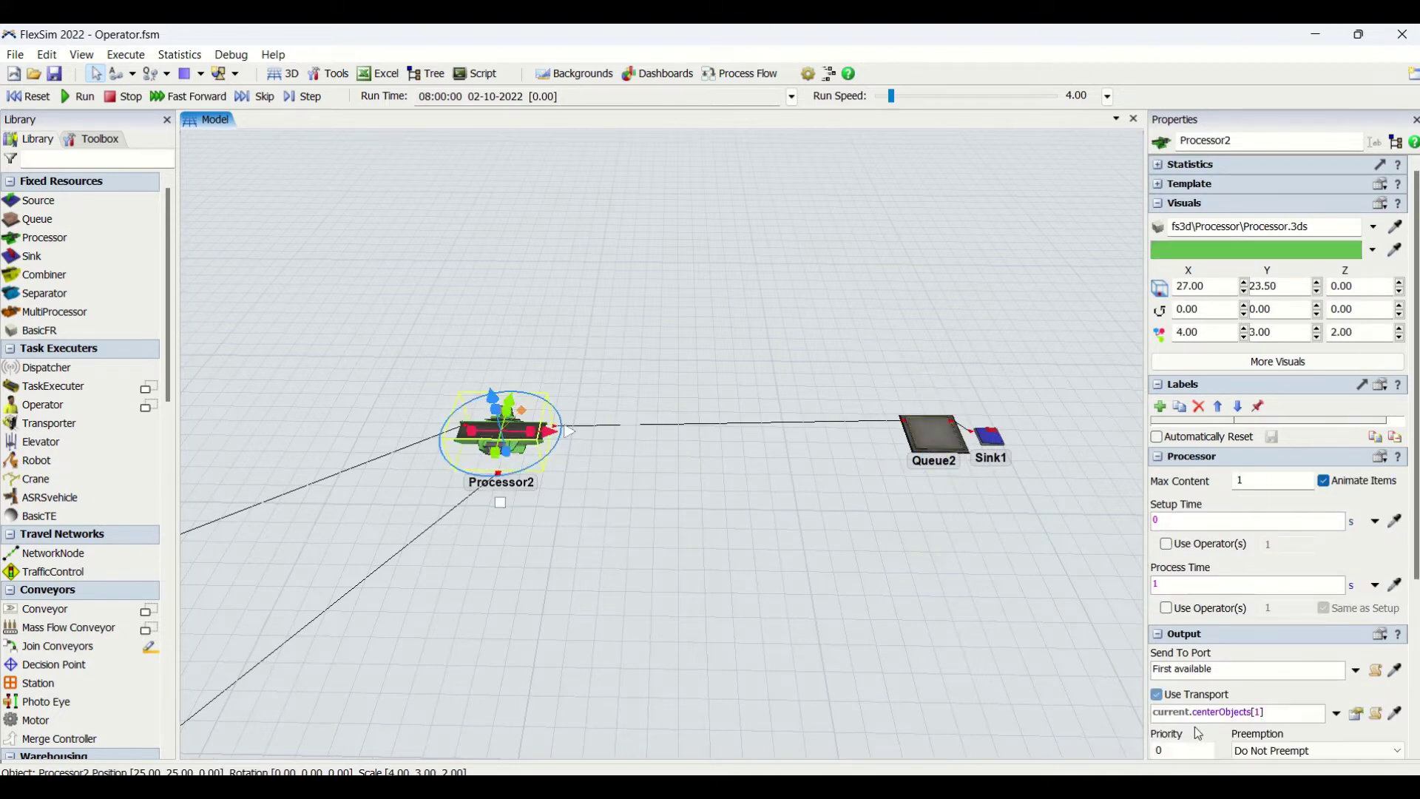
click(703, 691)
drag(403, 650, 702, 490)
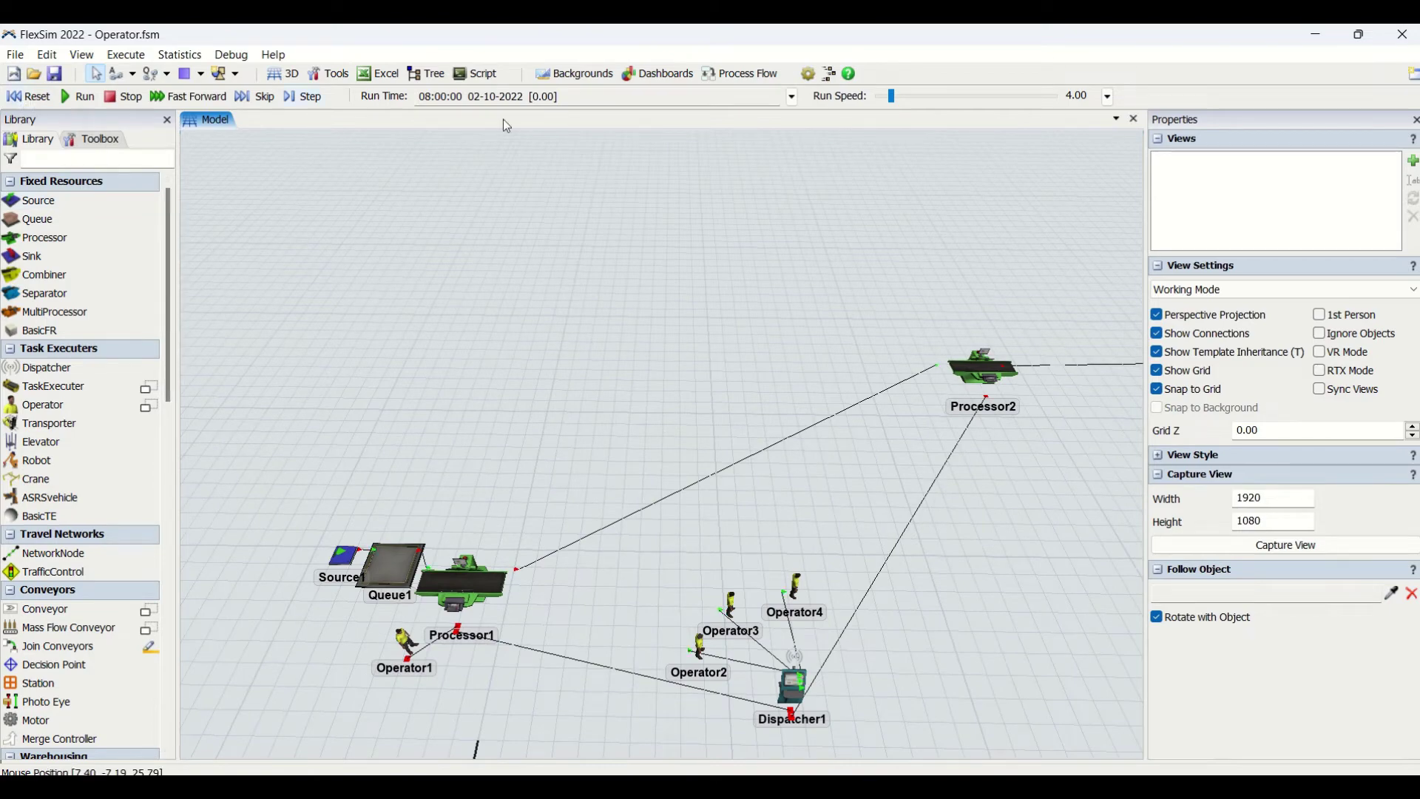
Run the simulation briefly, then stop it
click(76, 103)
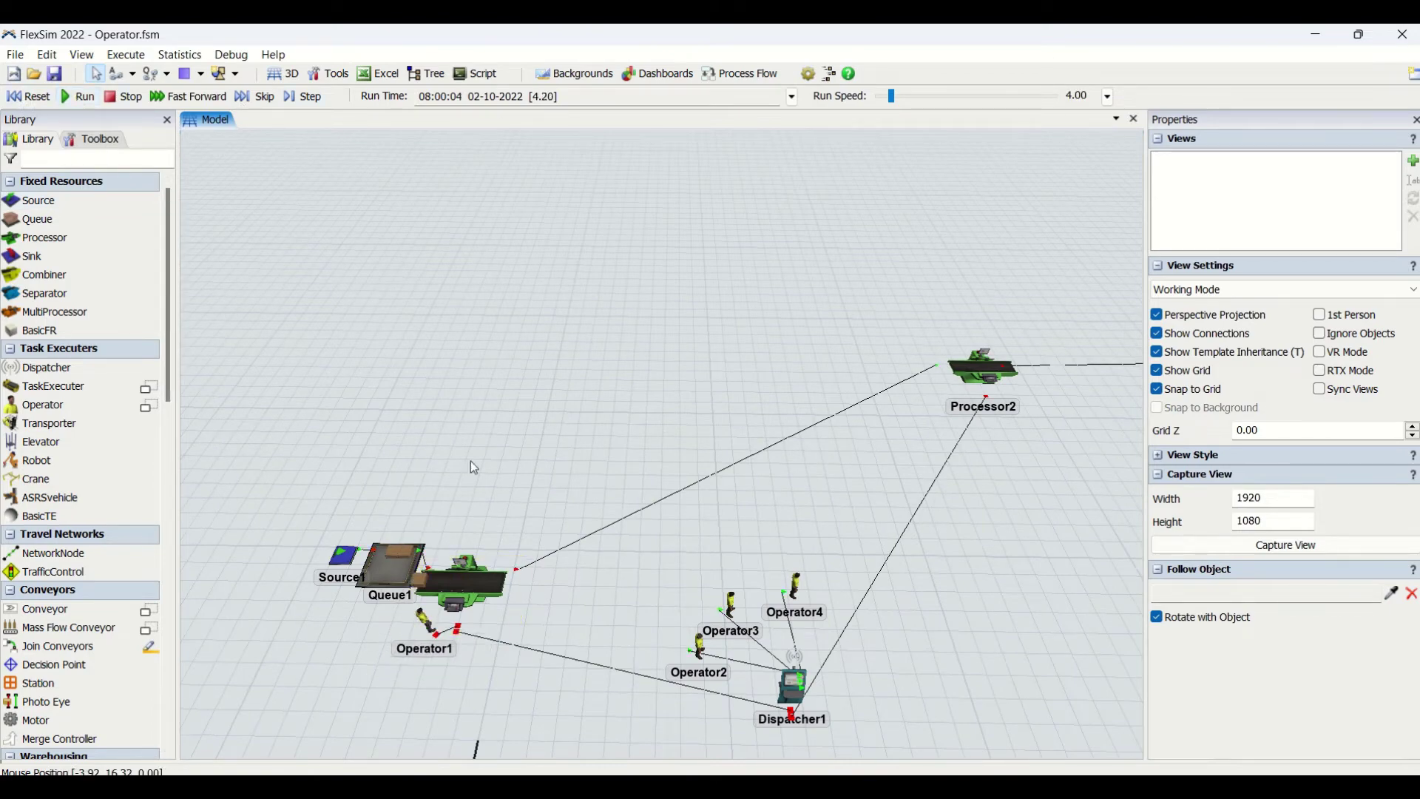
scroll(493, 527, up, 2)
scroll(494, 529, down, 3)
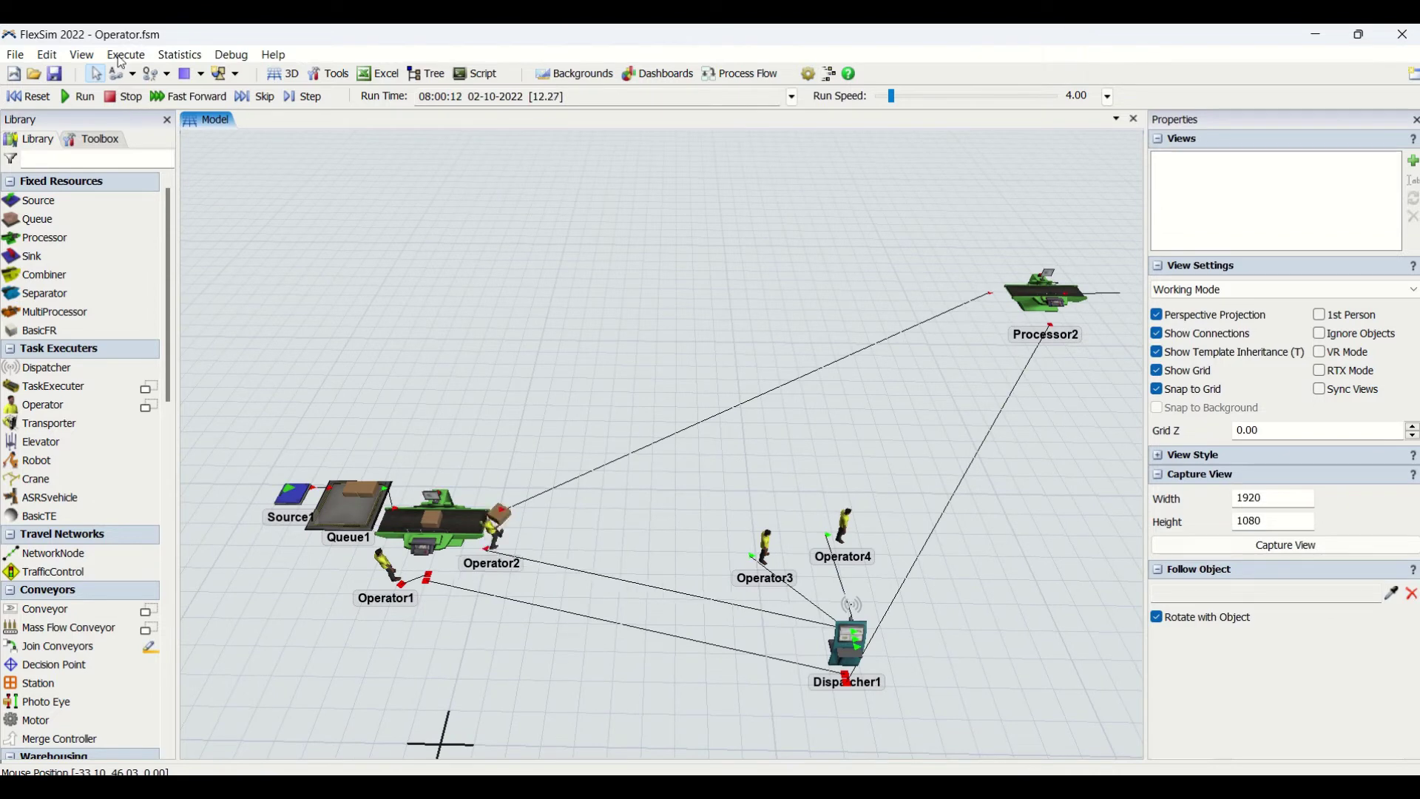
click(123, 97)
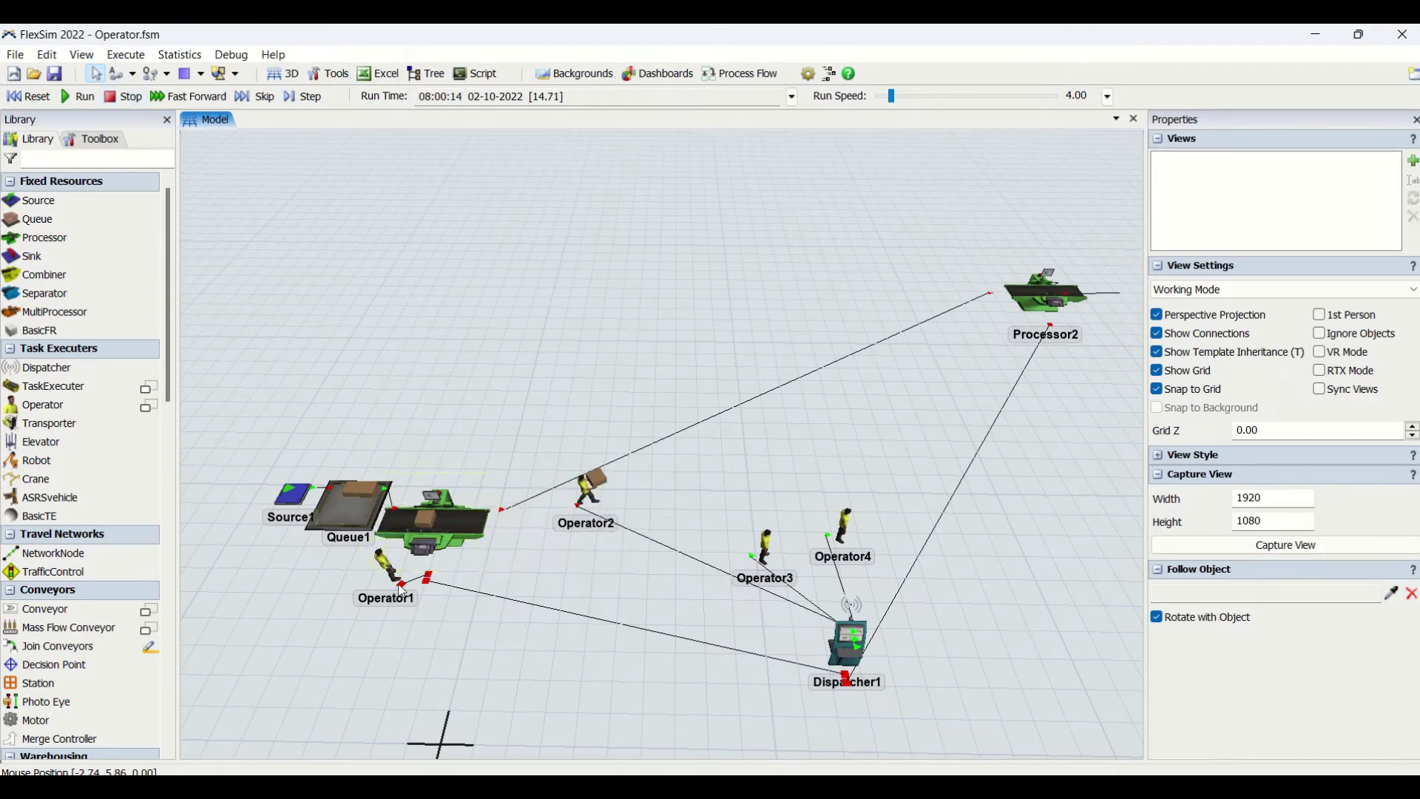
Check the states of Processor1, Operator1 (utilize) and Operator2 (travel loaded)
click(453, 539)
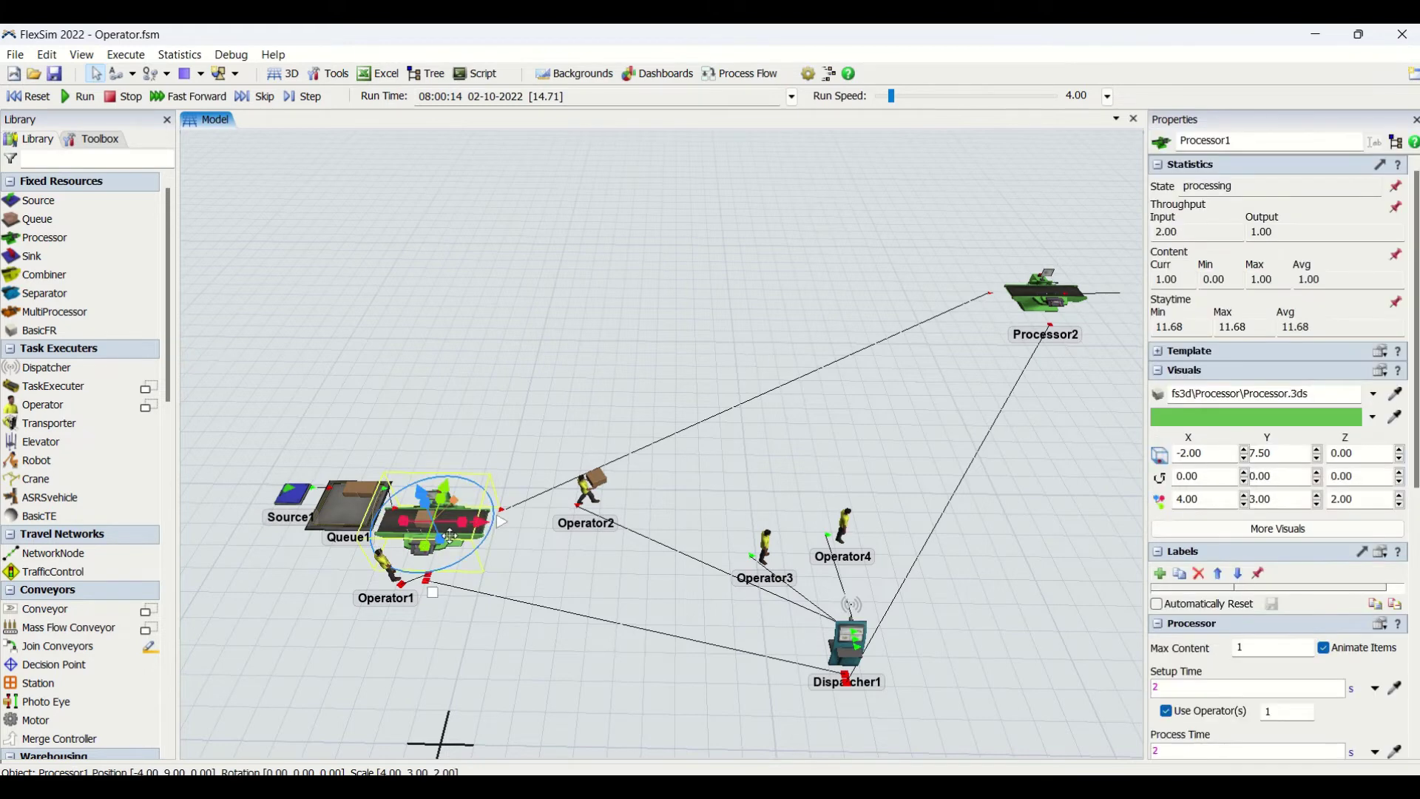
click(495, 451)
click(444, 522)
click(395, 612)
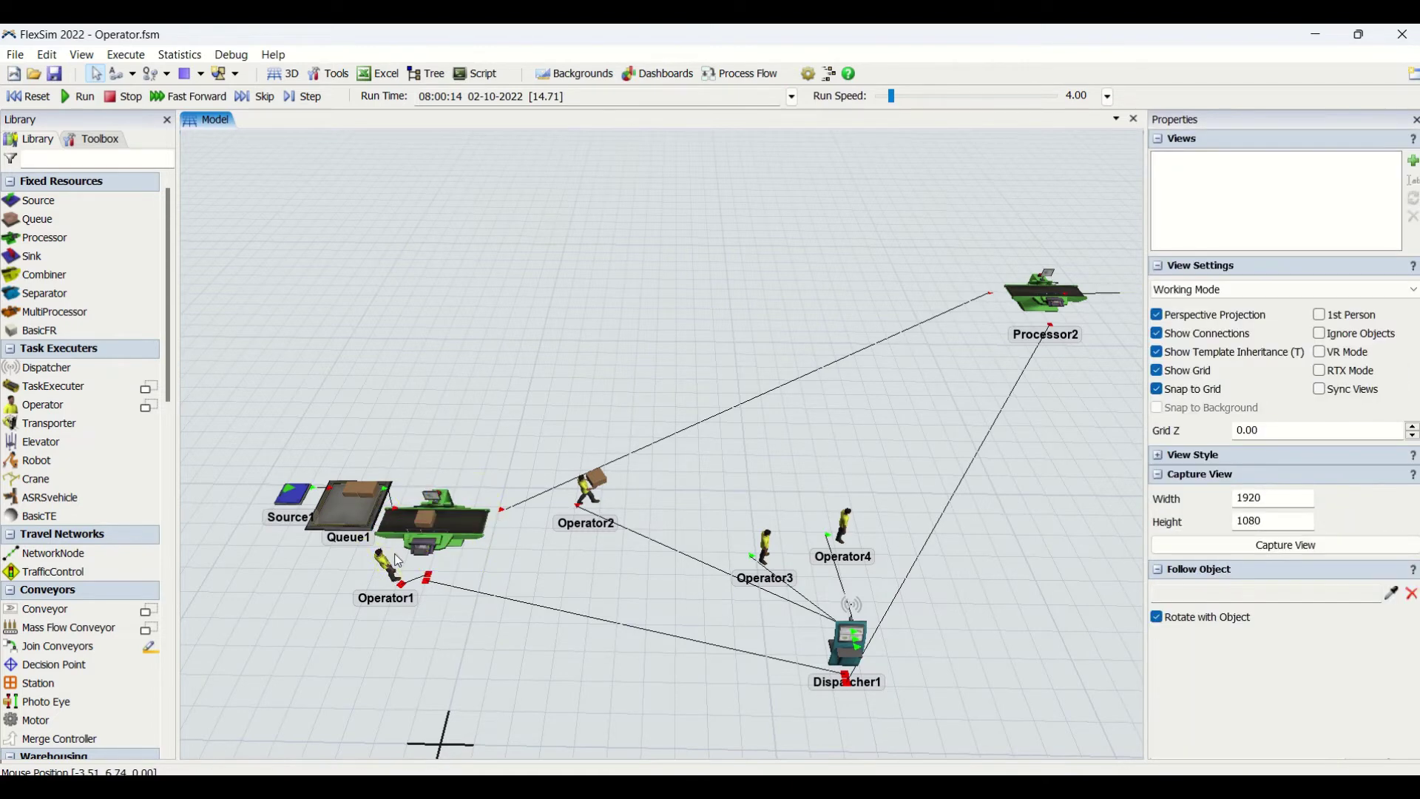
click(384, 572)
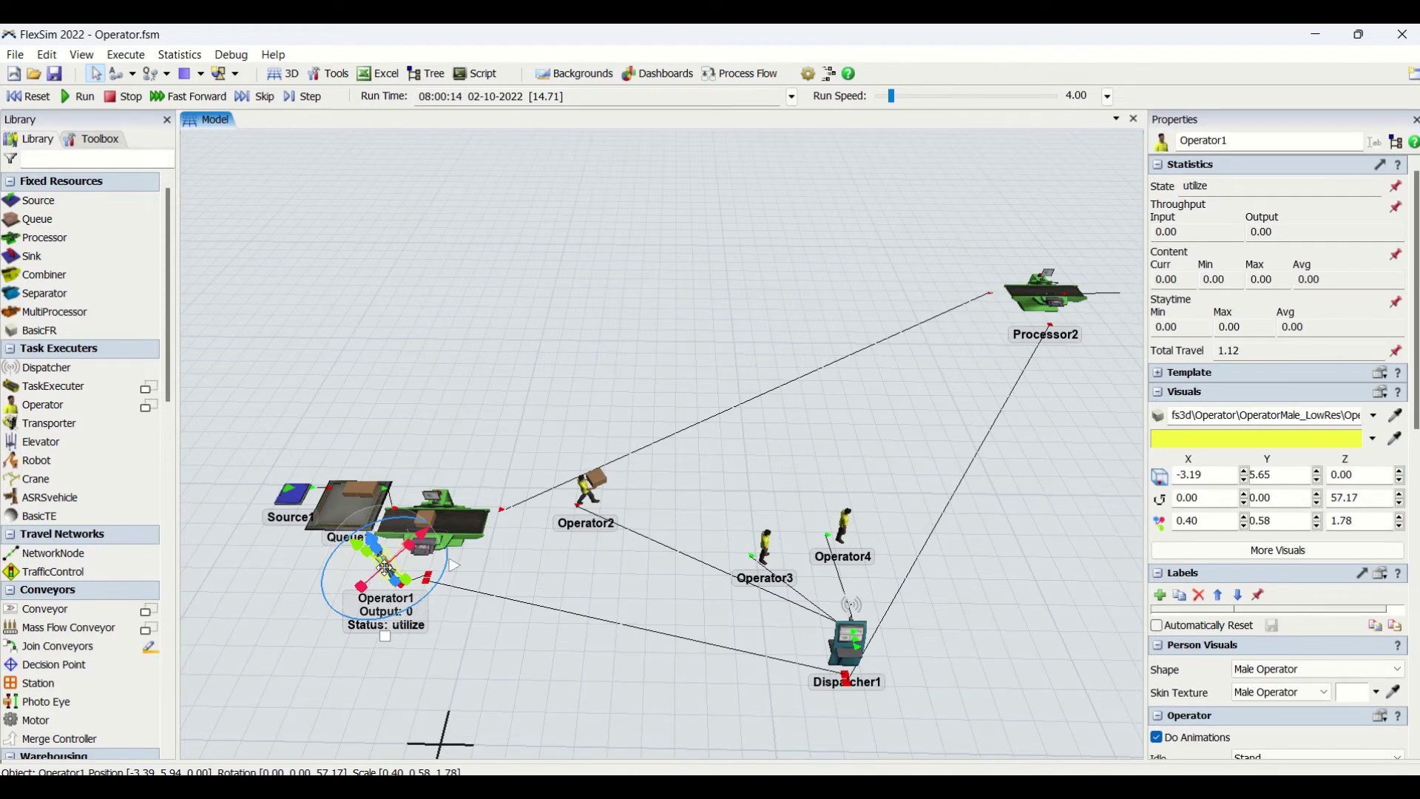
double_click(1224, 185)
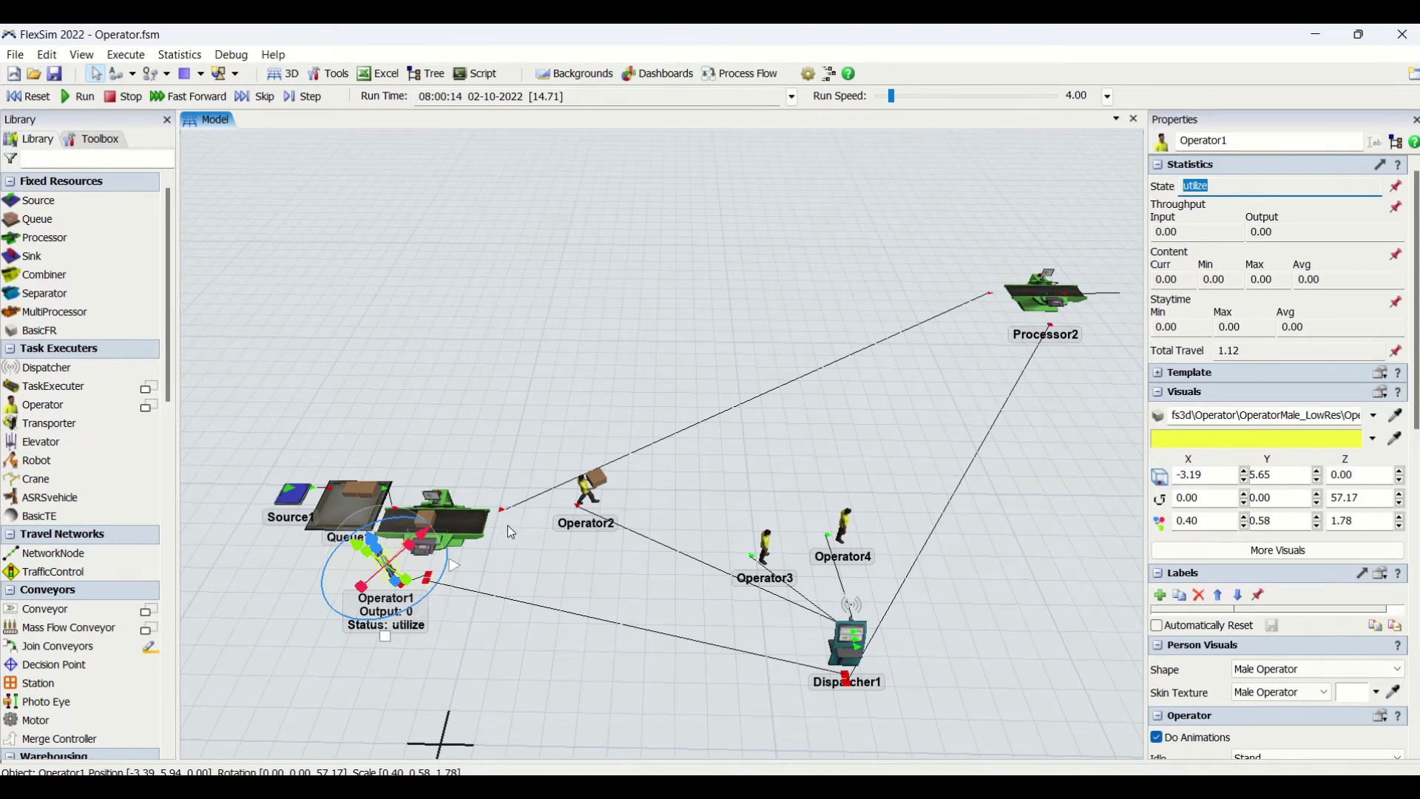
click(475, 525)
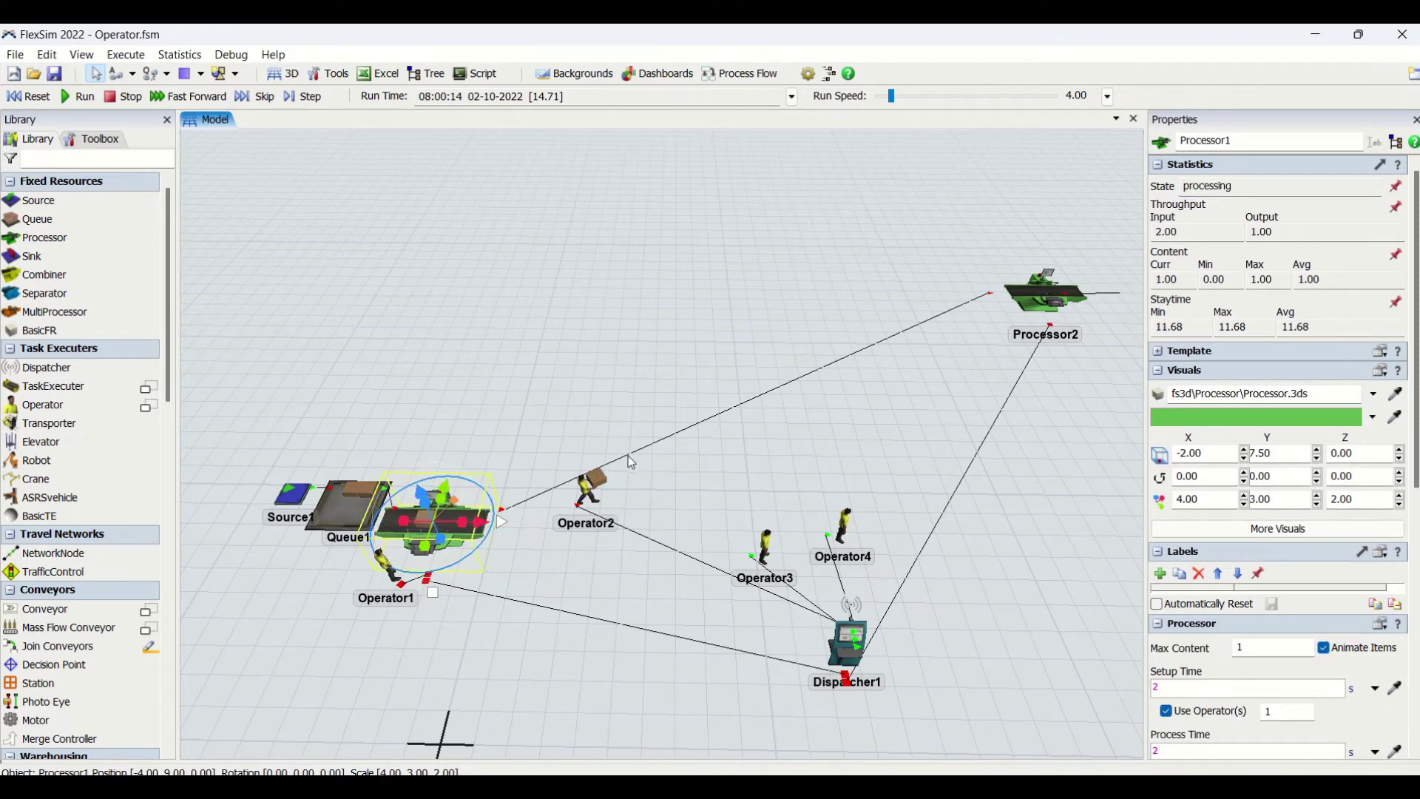
drag(663, 402, 525, 392)
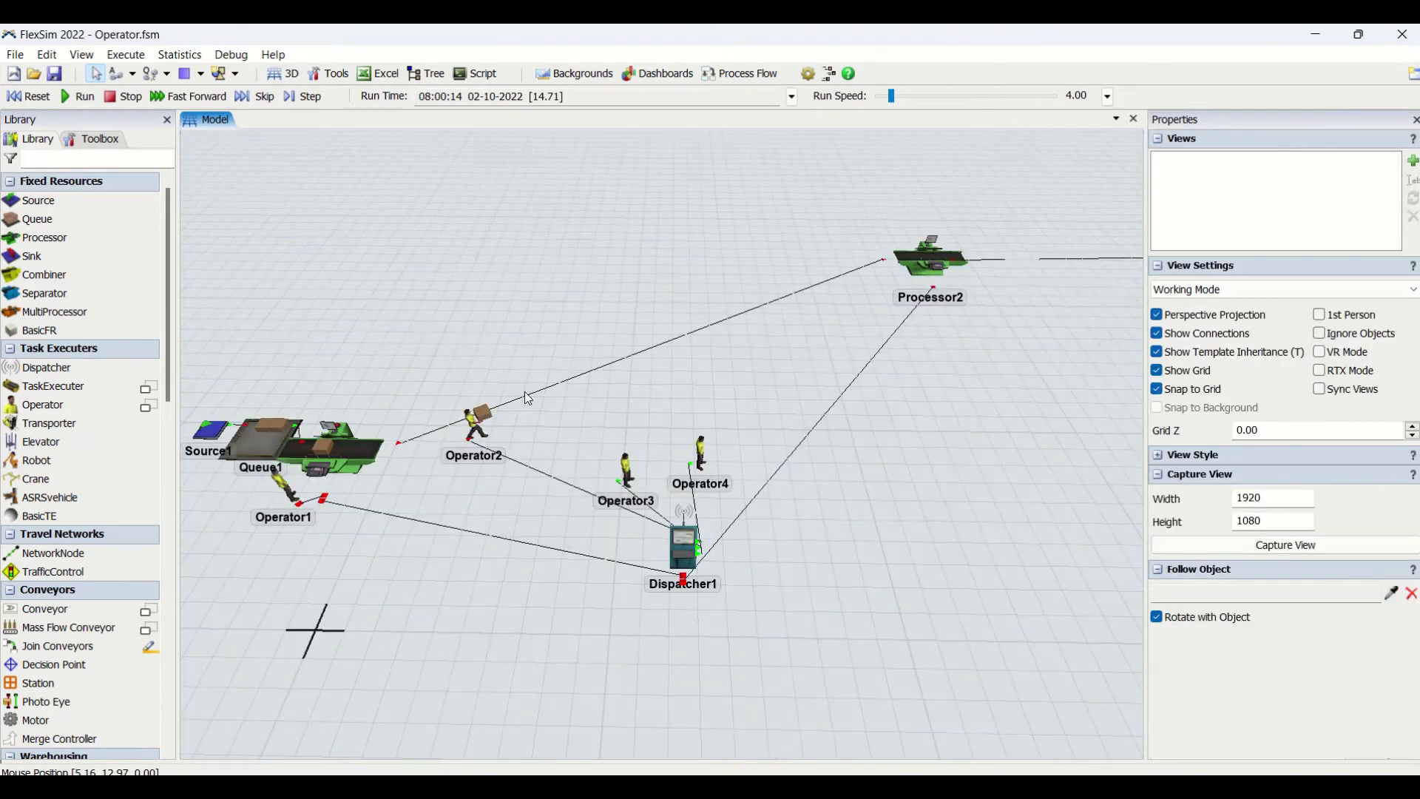
click(483, 430)
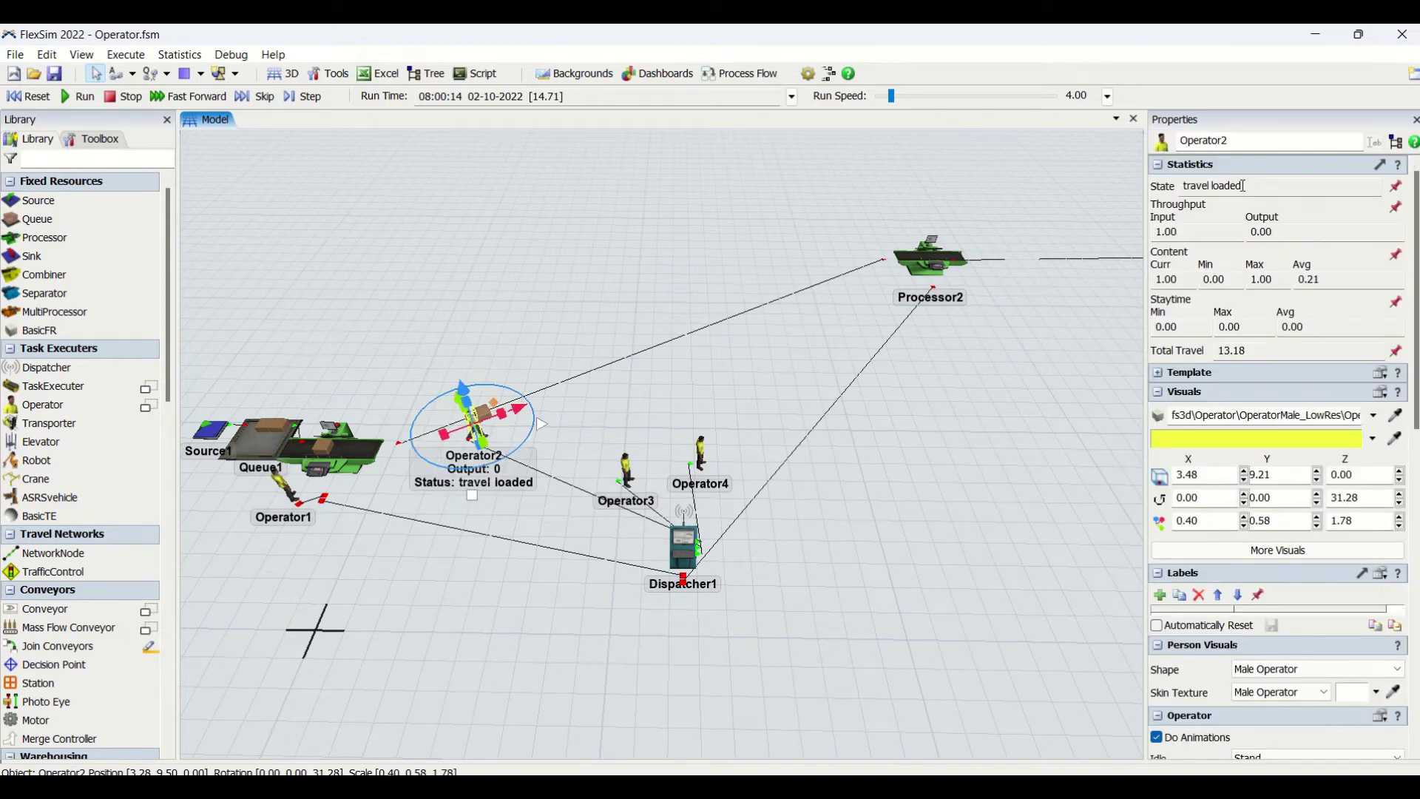
drag(1244, 185, 1093, 175)
click(557, 431)
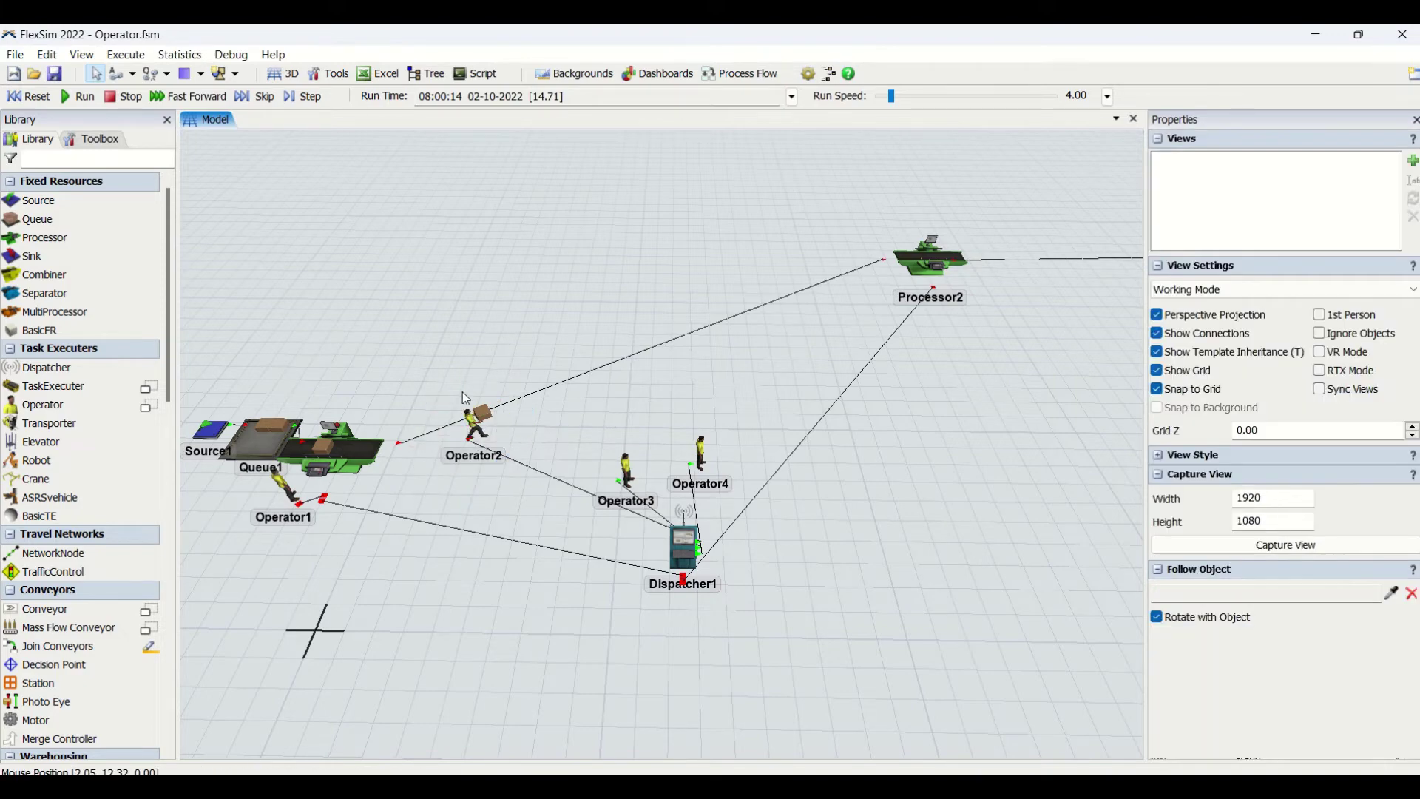
Tilt the view down, inspect Dispatcher1's settings, and resume the run
scroll(558, 431, up, 6)
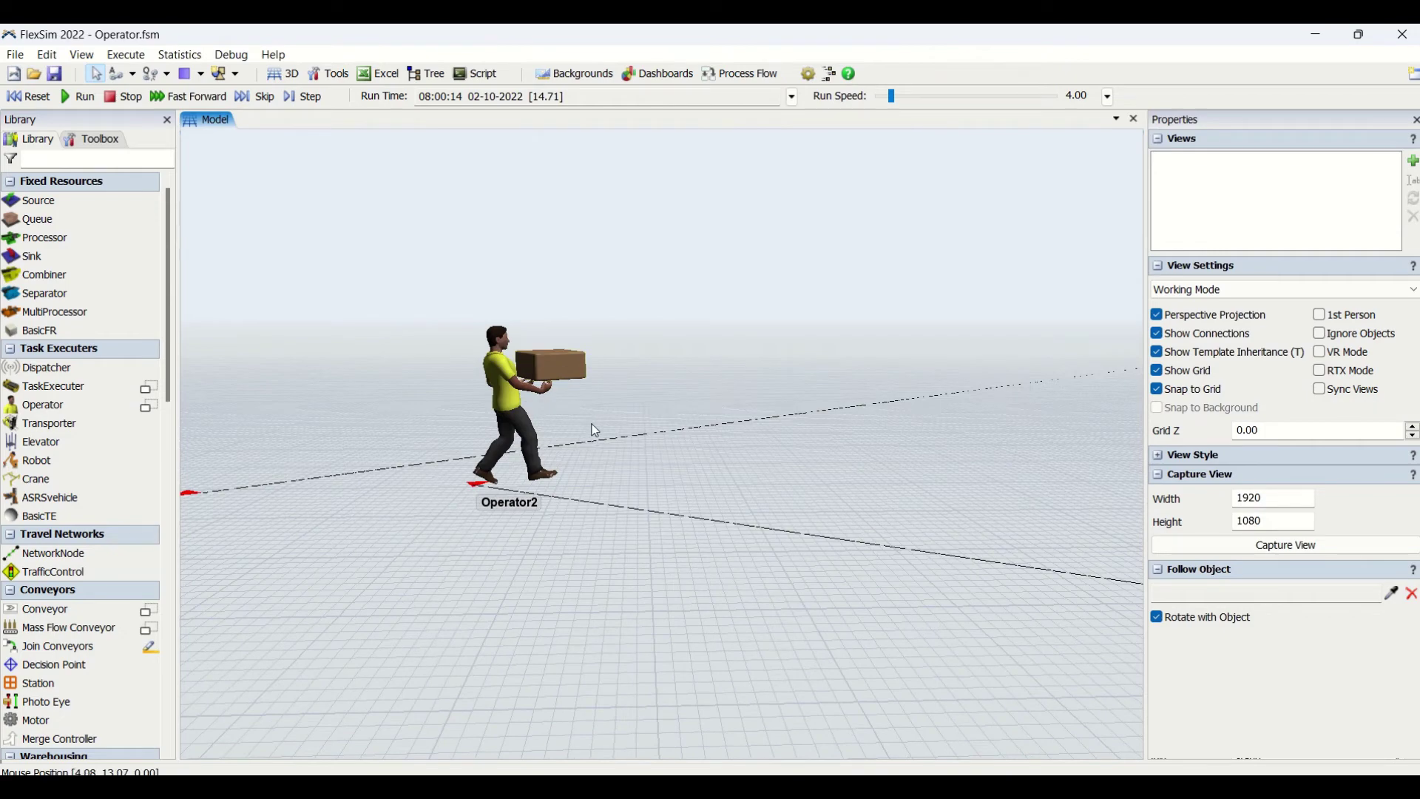
scroll(627, 534, down, 6)
right_drag(619, 432, 782, 491)
scroll(775, 491, down, 2)
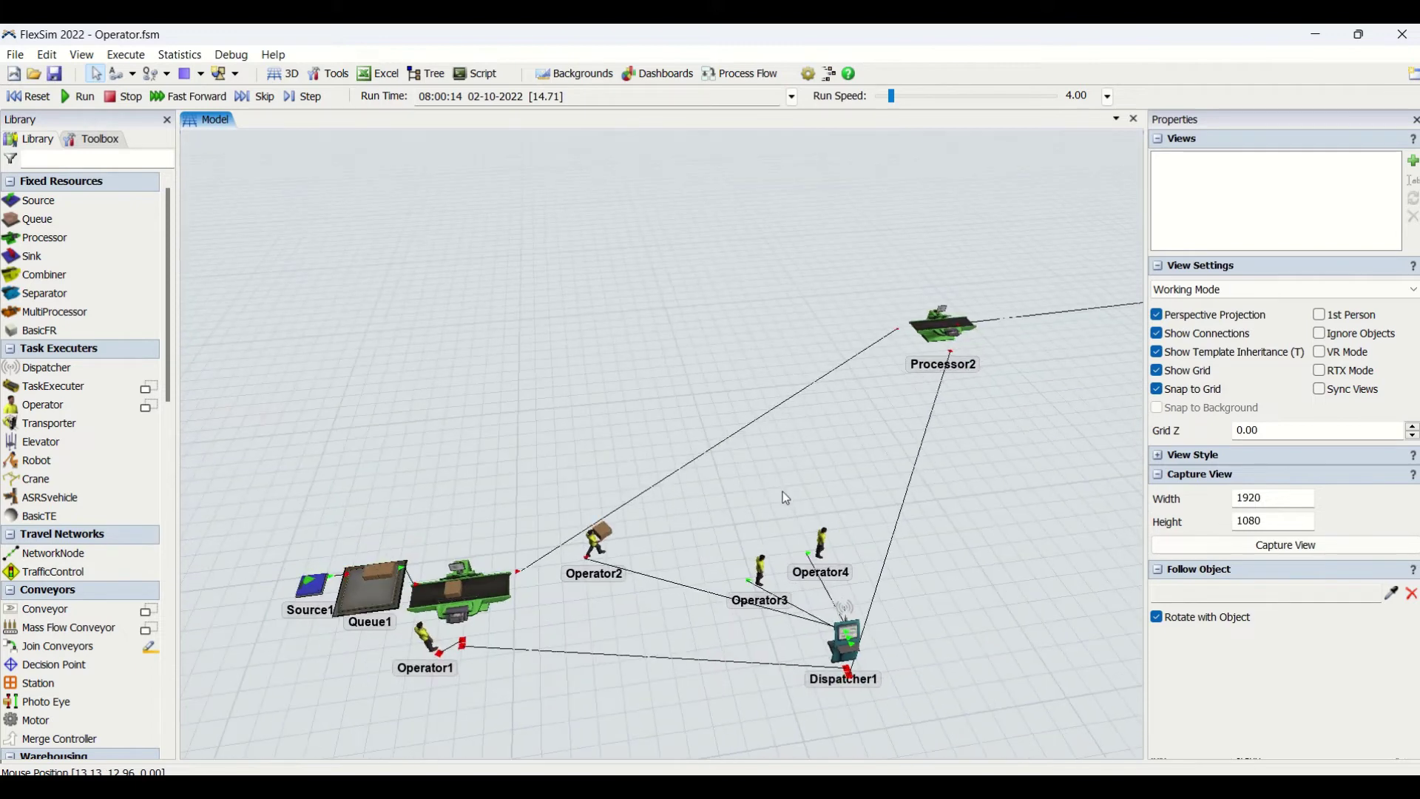
scroll(783, 491, up, 1)
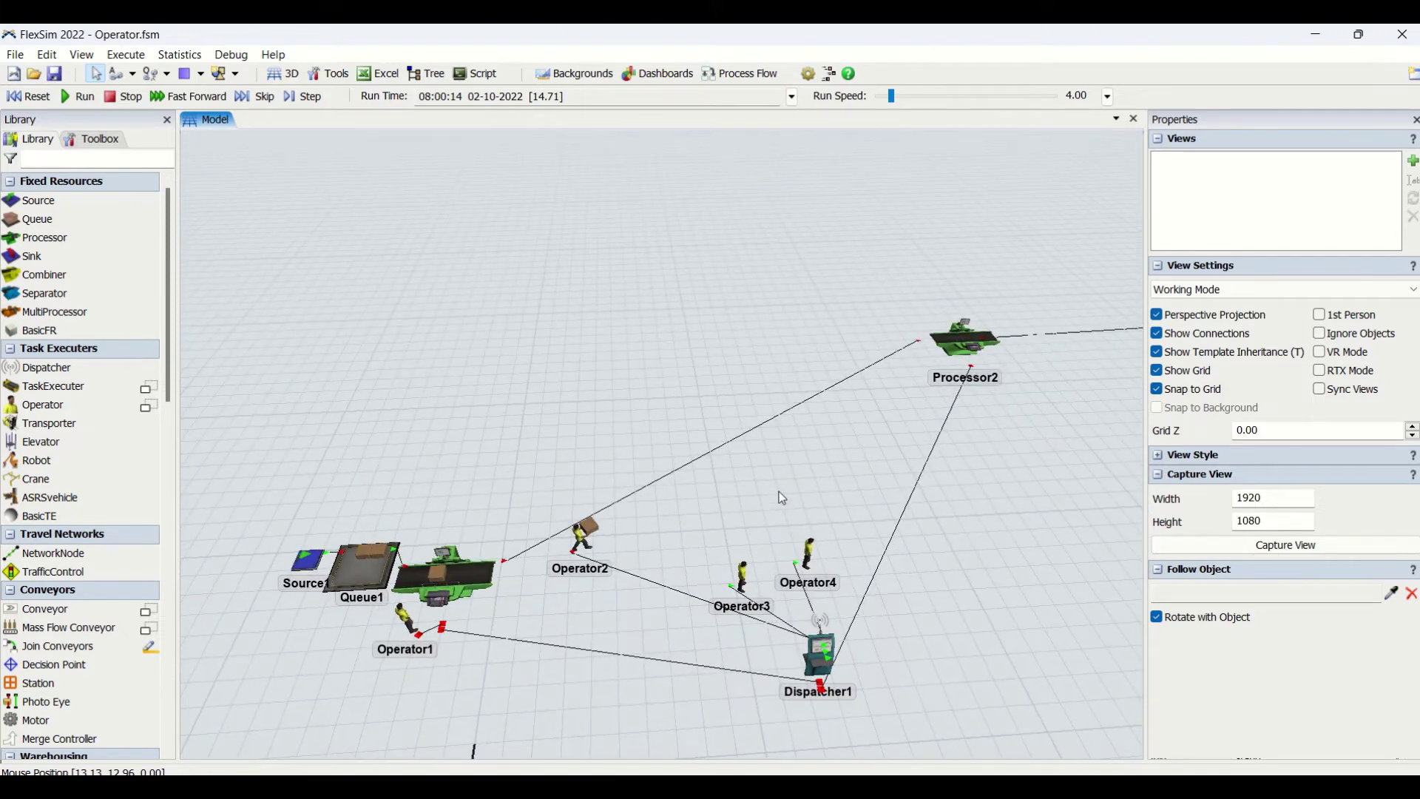
click(814, 652)
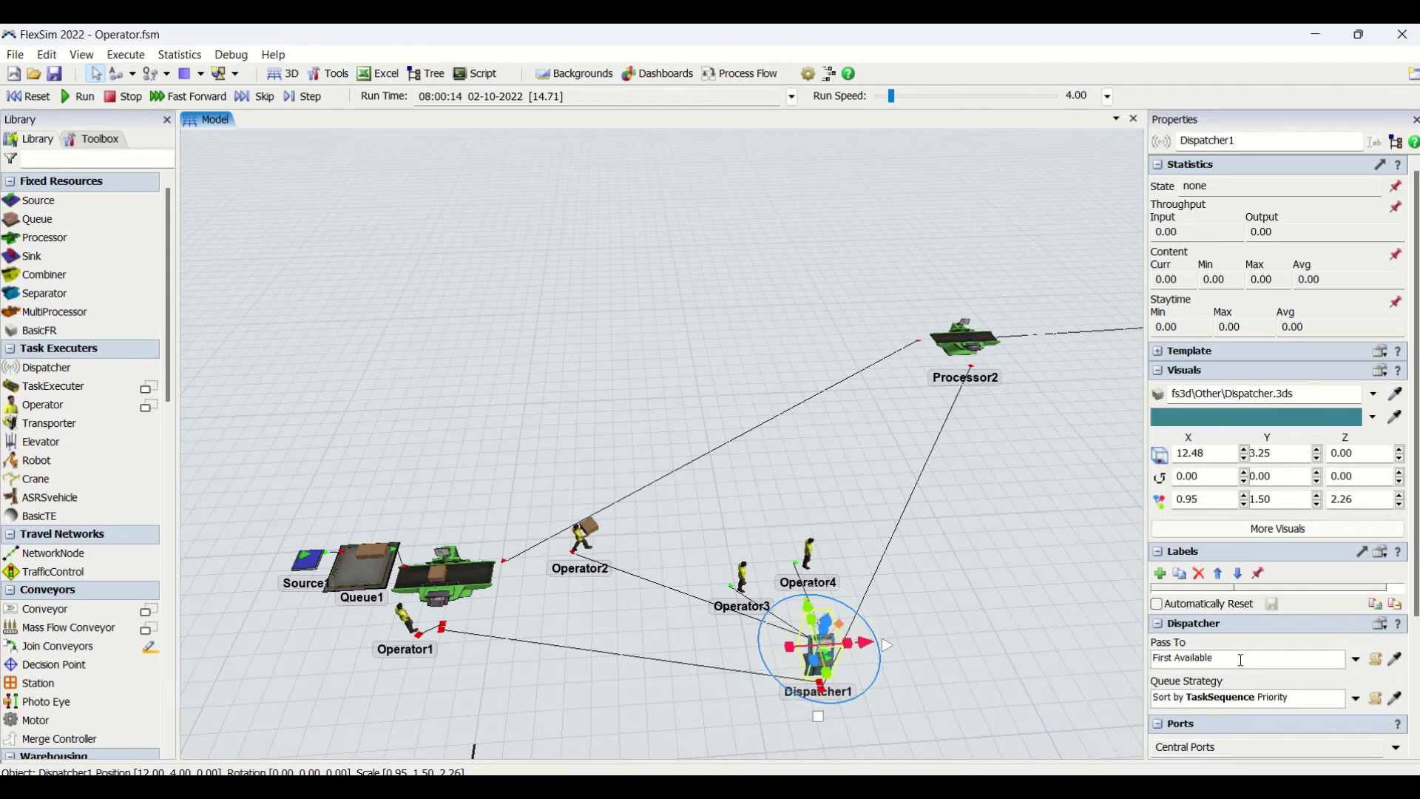
click(649, 302)
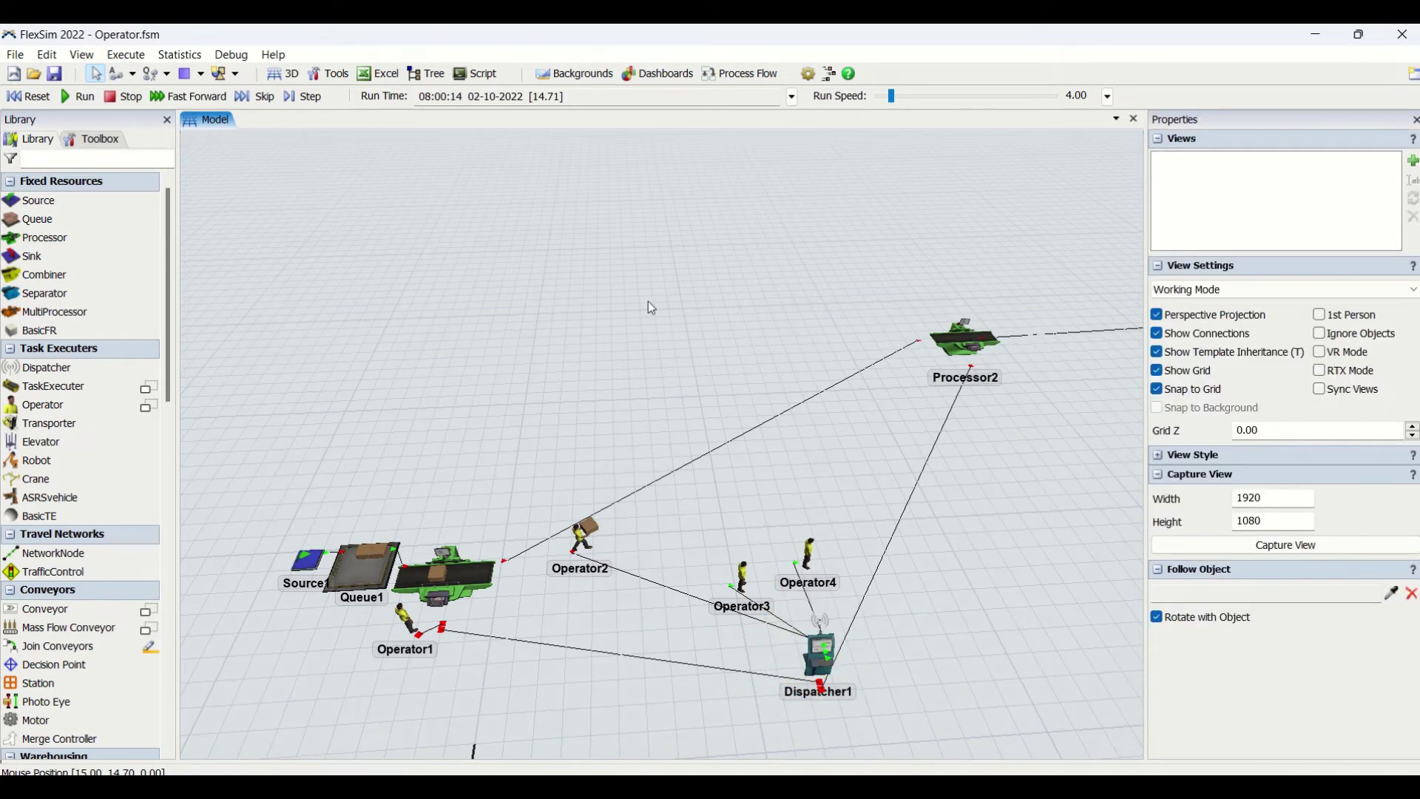
click(80, 97)
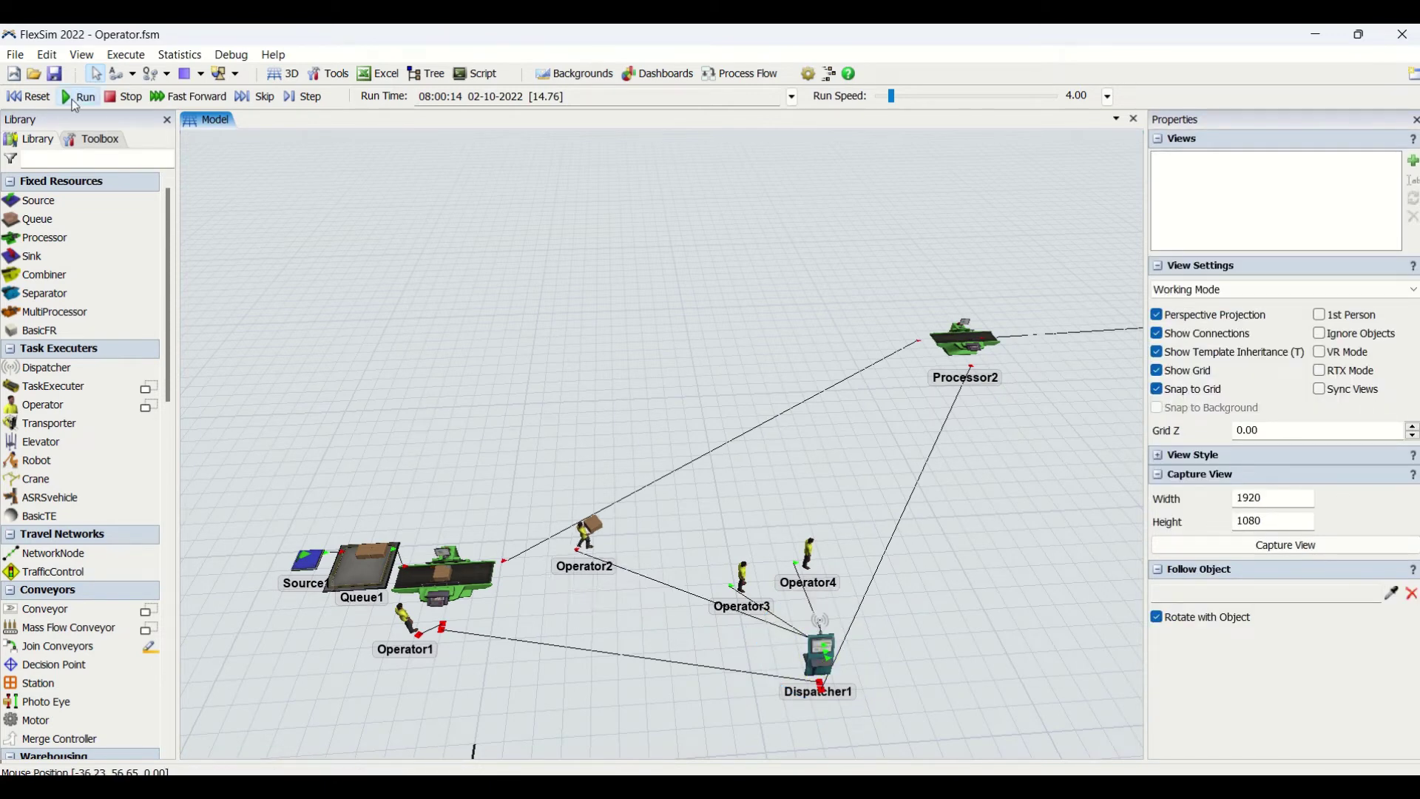
click(131, 105)
click(448, 578)
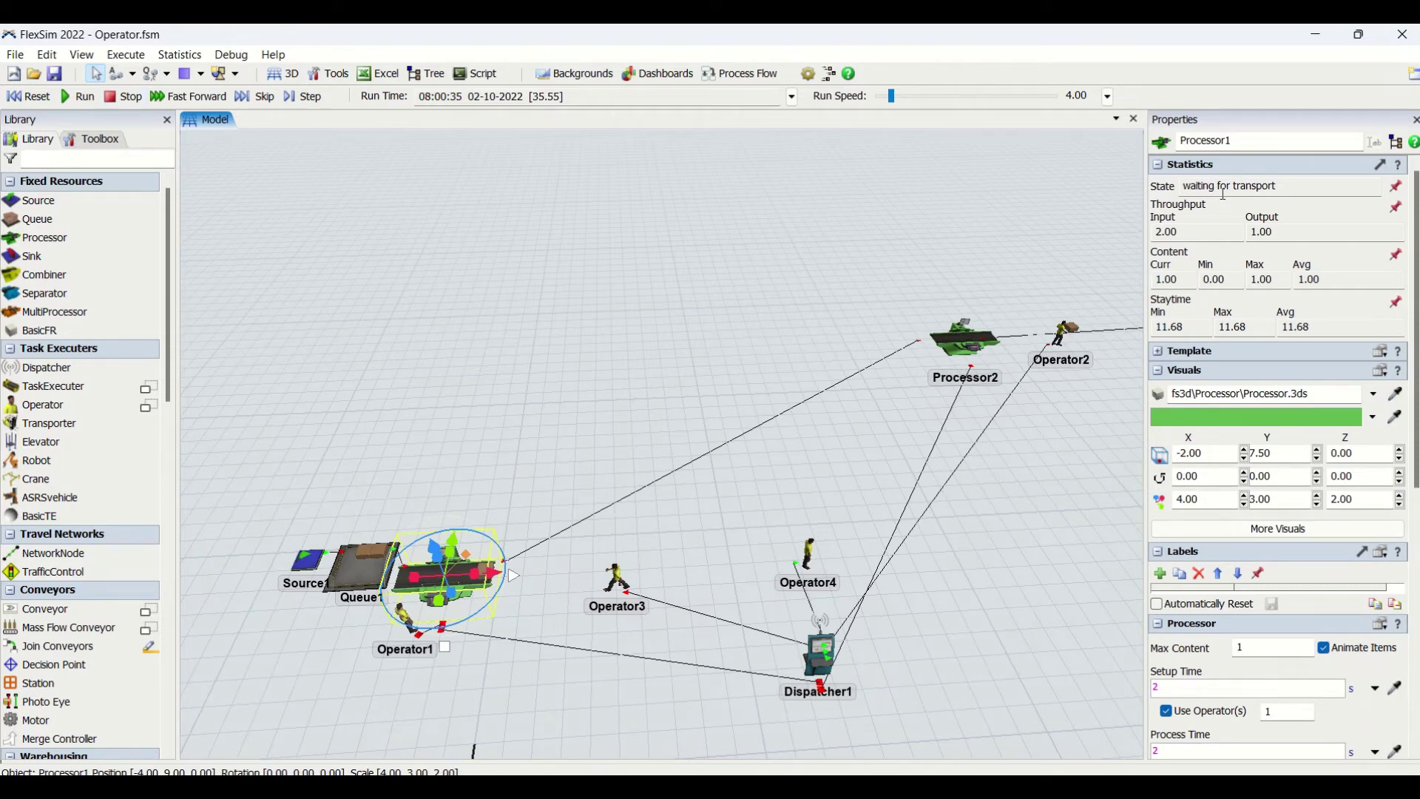
click(686, 556)
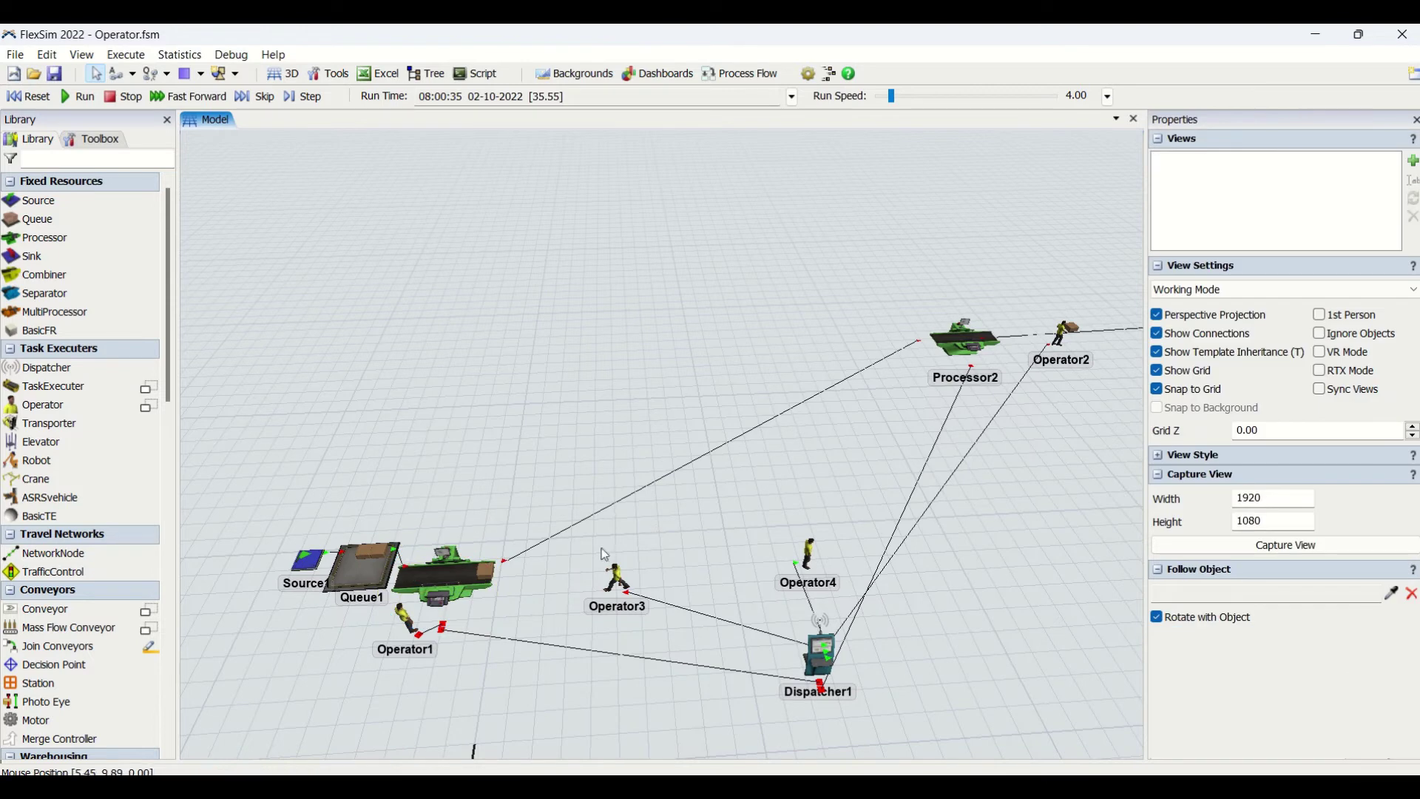
click(400, 614)
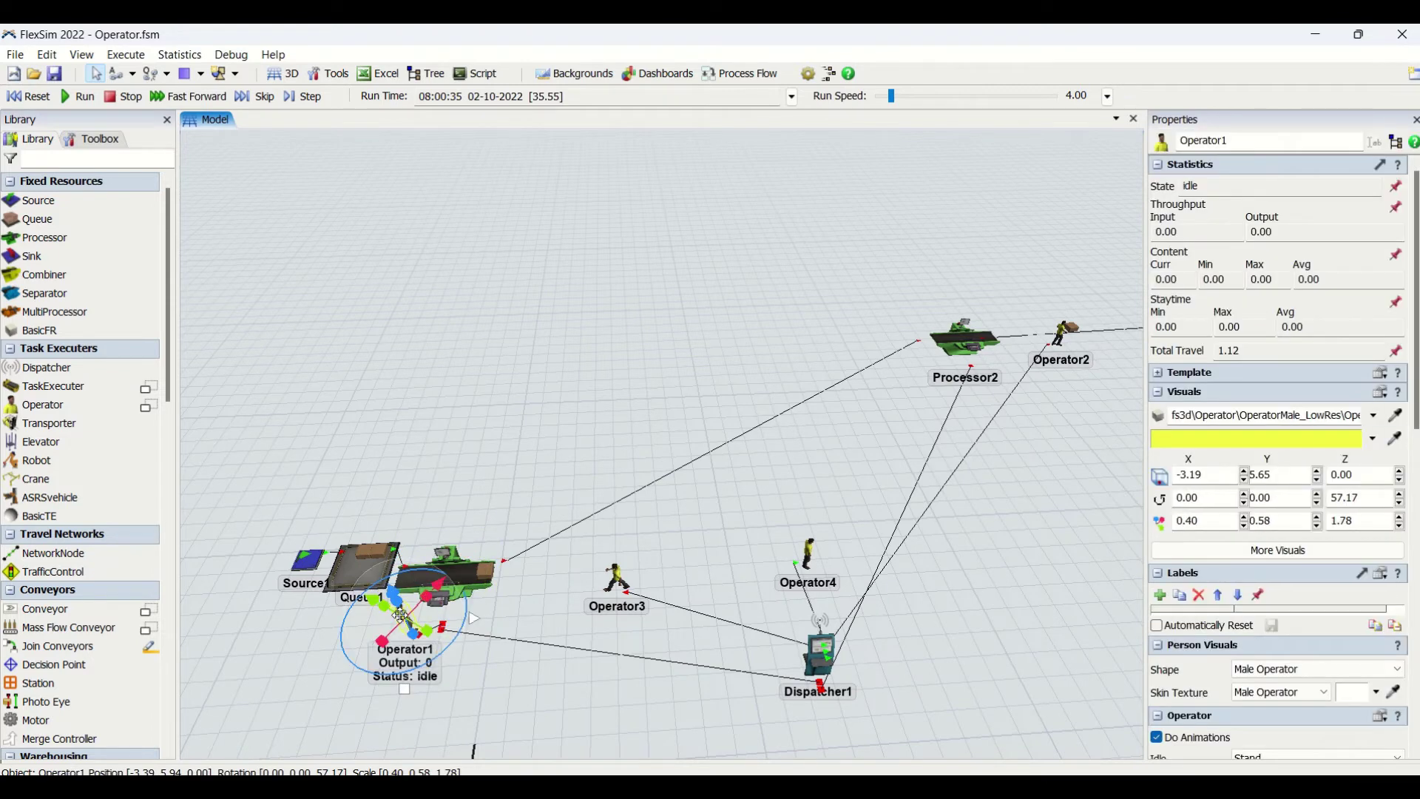
click(516, 691)
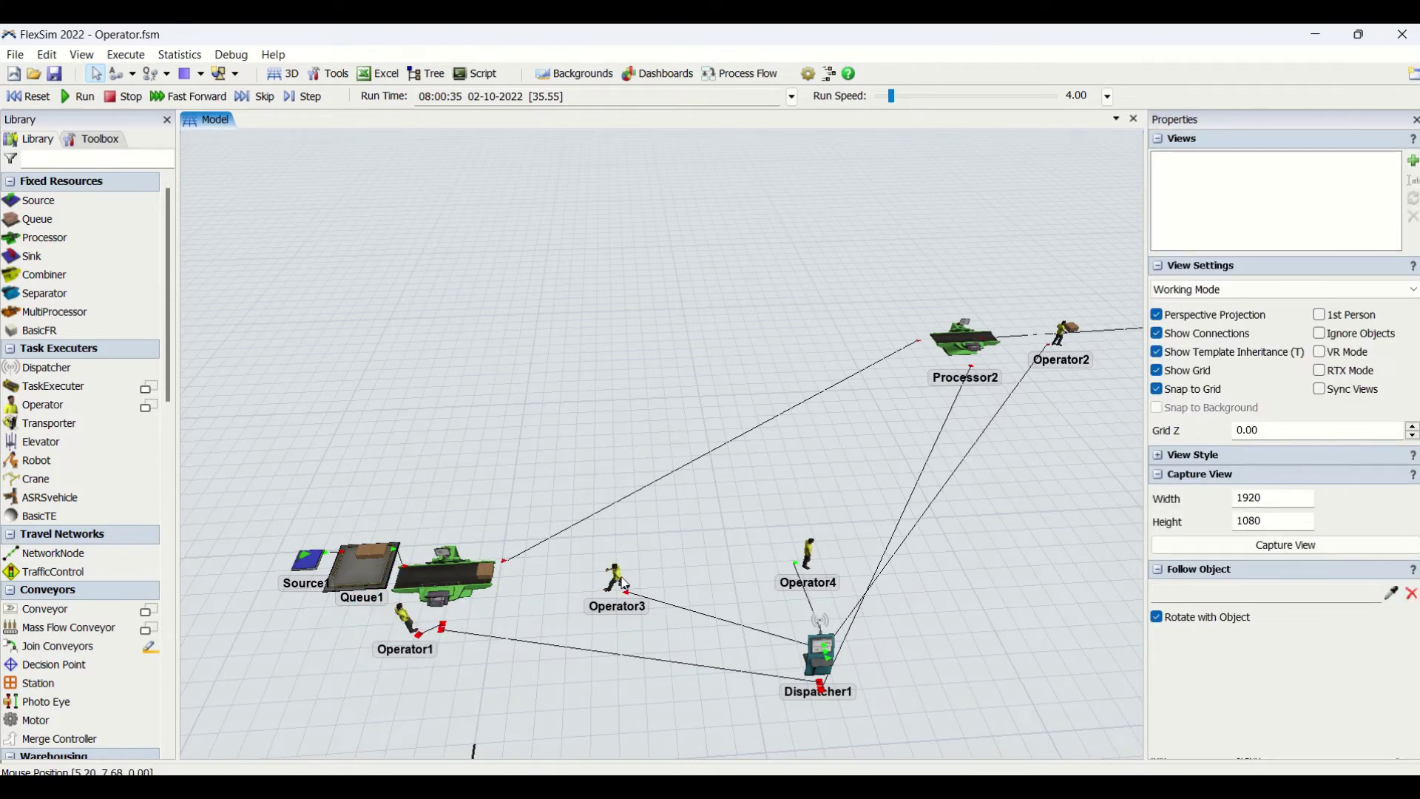
click(621, 584)
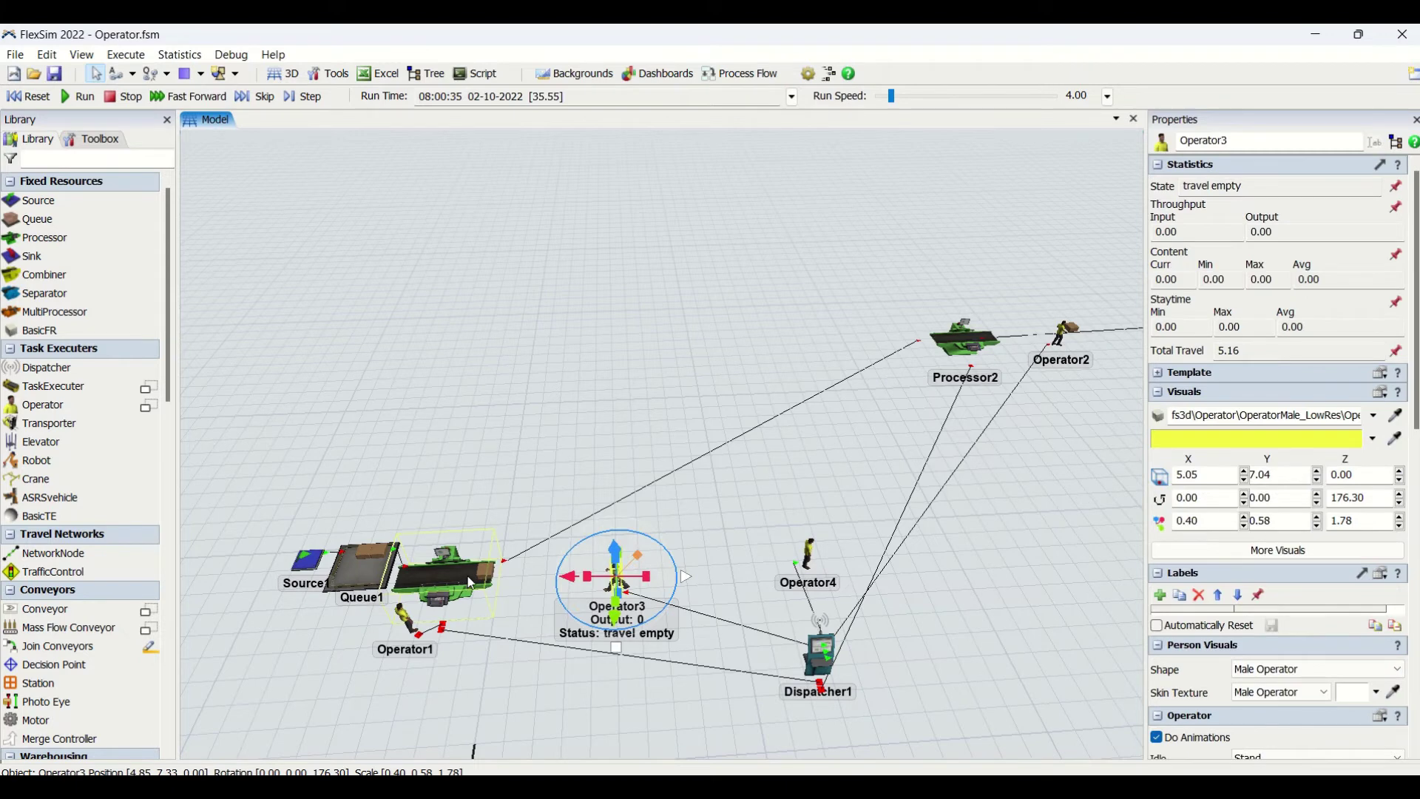
drag(729, 560, 667, 432)
click(800, 423)
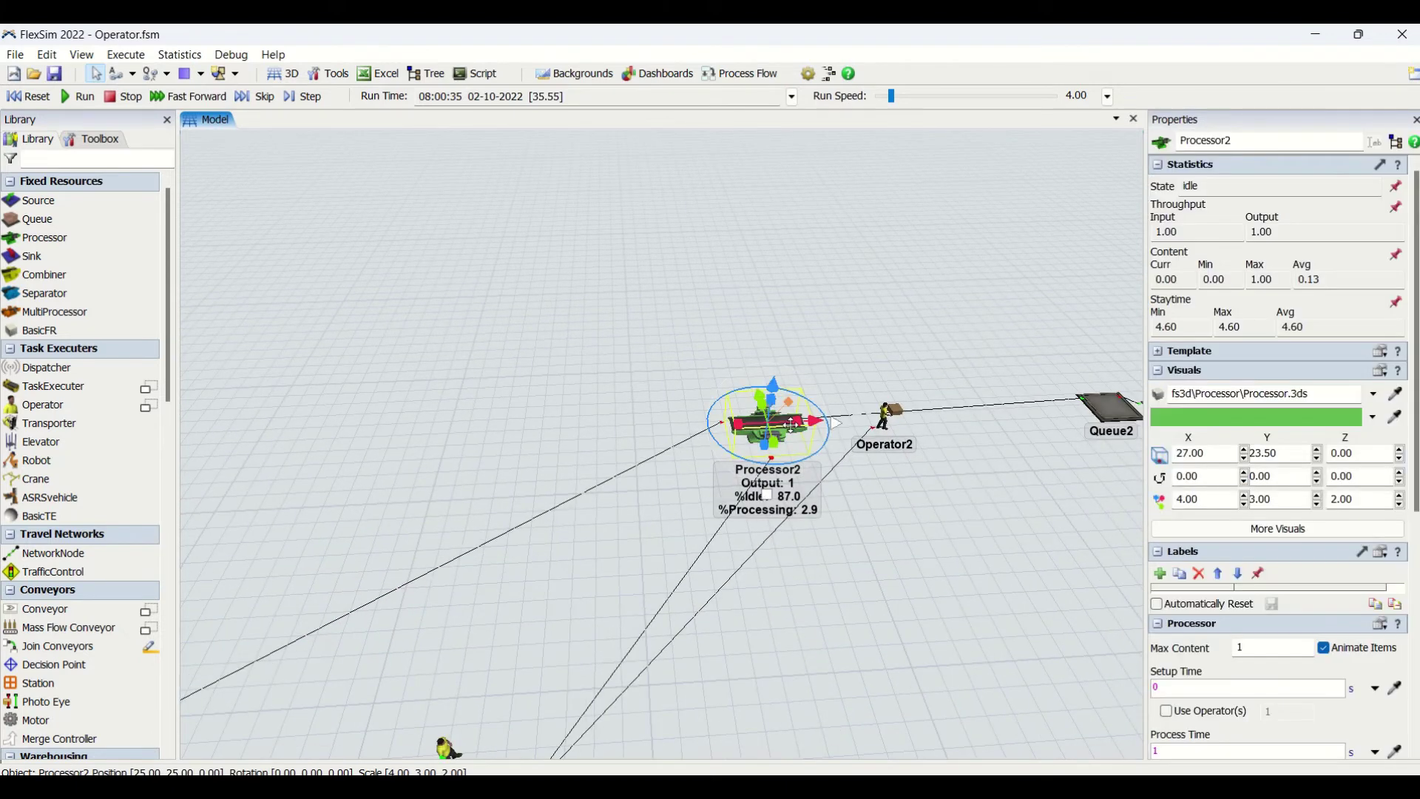
drag(948, 481, 709, 499)
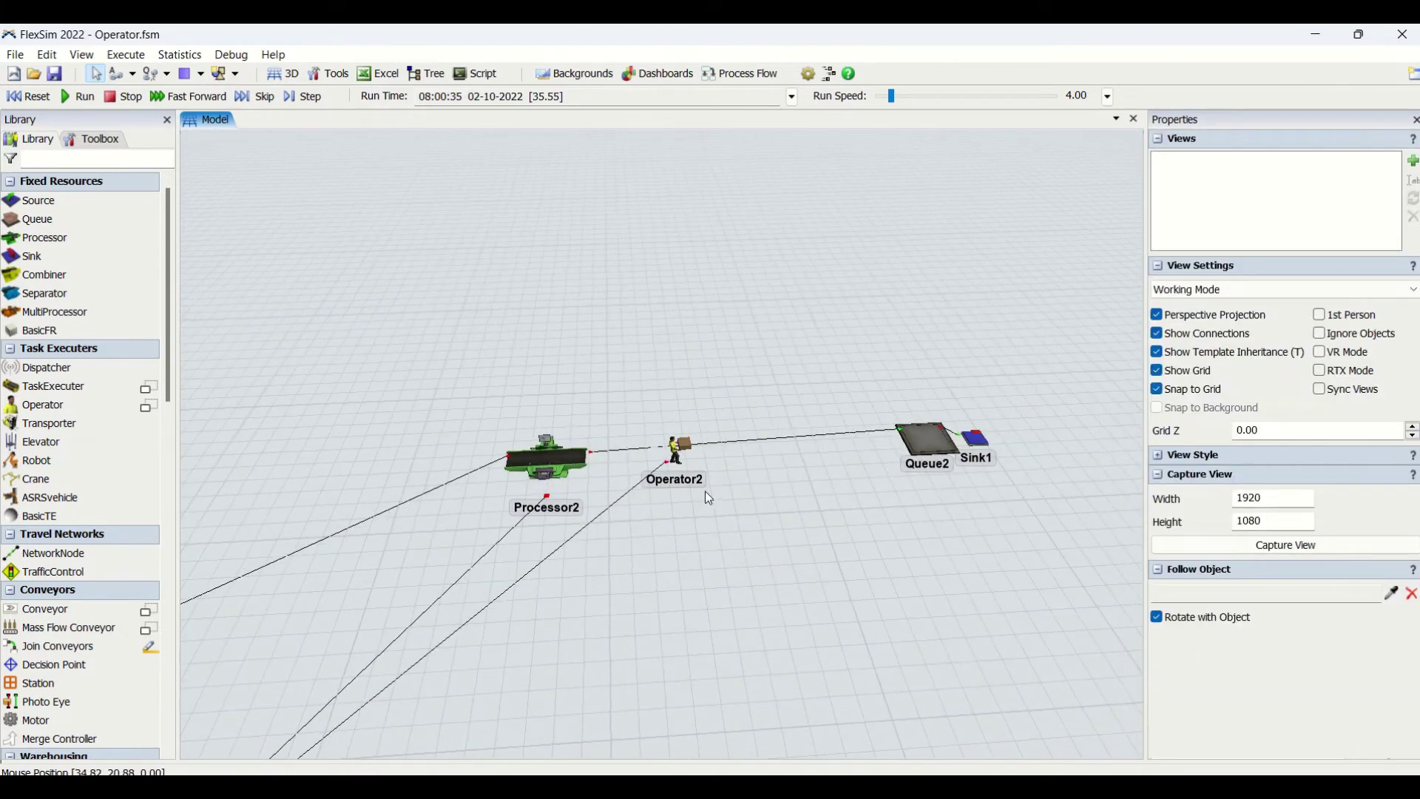
click(678, 457)
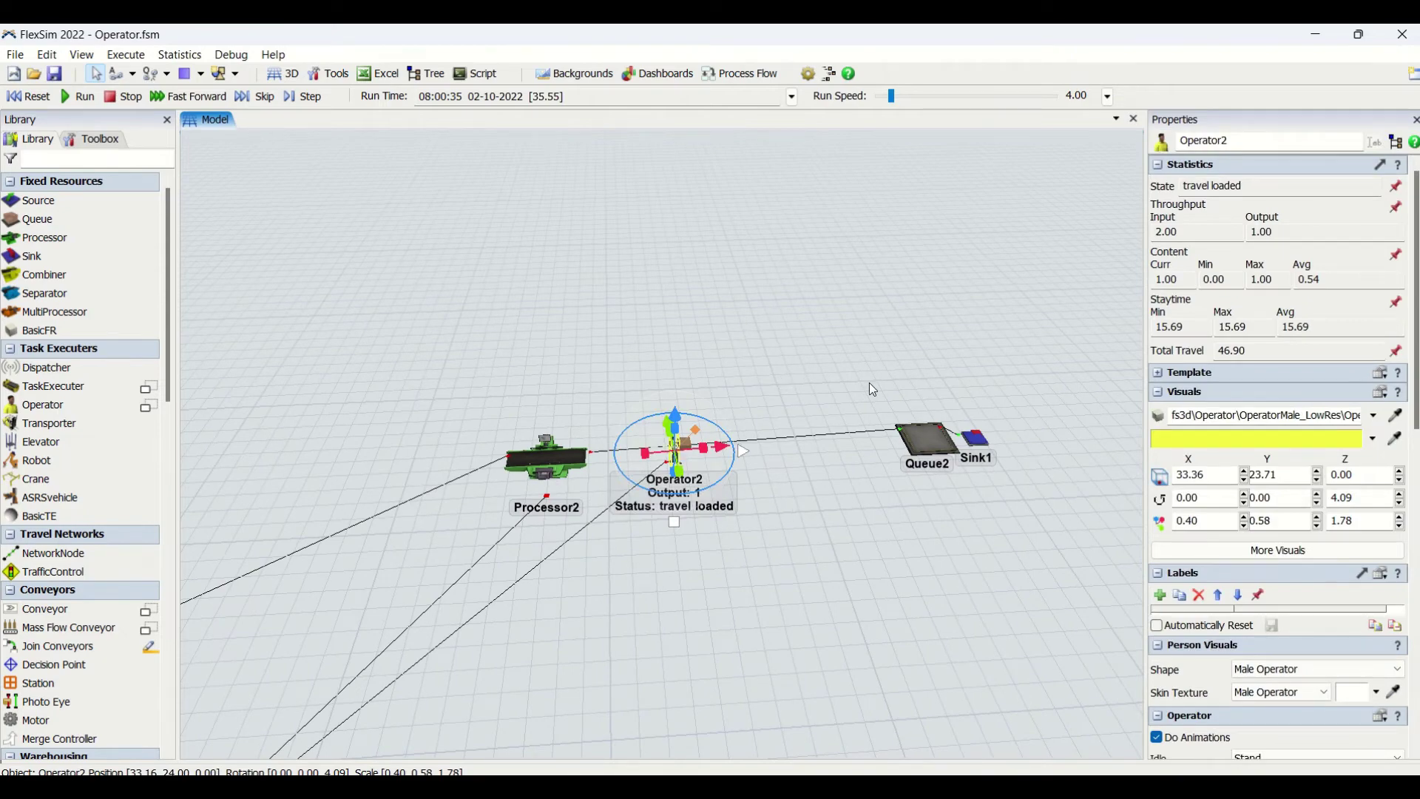
click(636, 546)
drag(636, 545, 675, 482)
scroll(674, 482, down, 2)
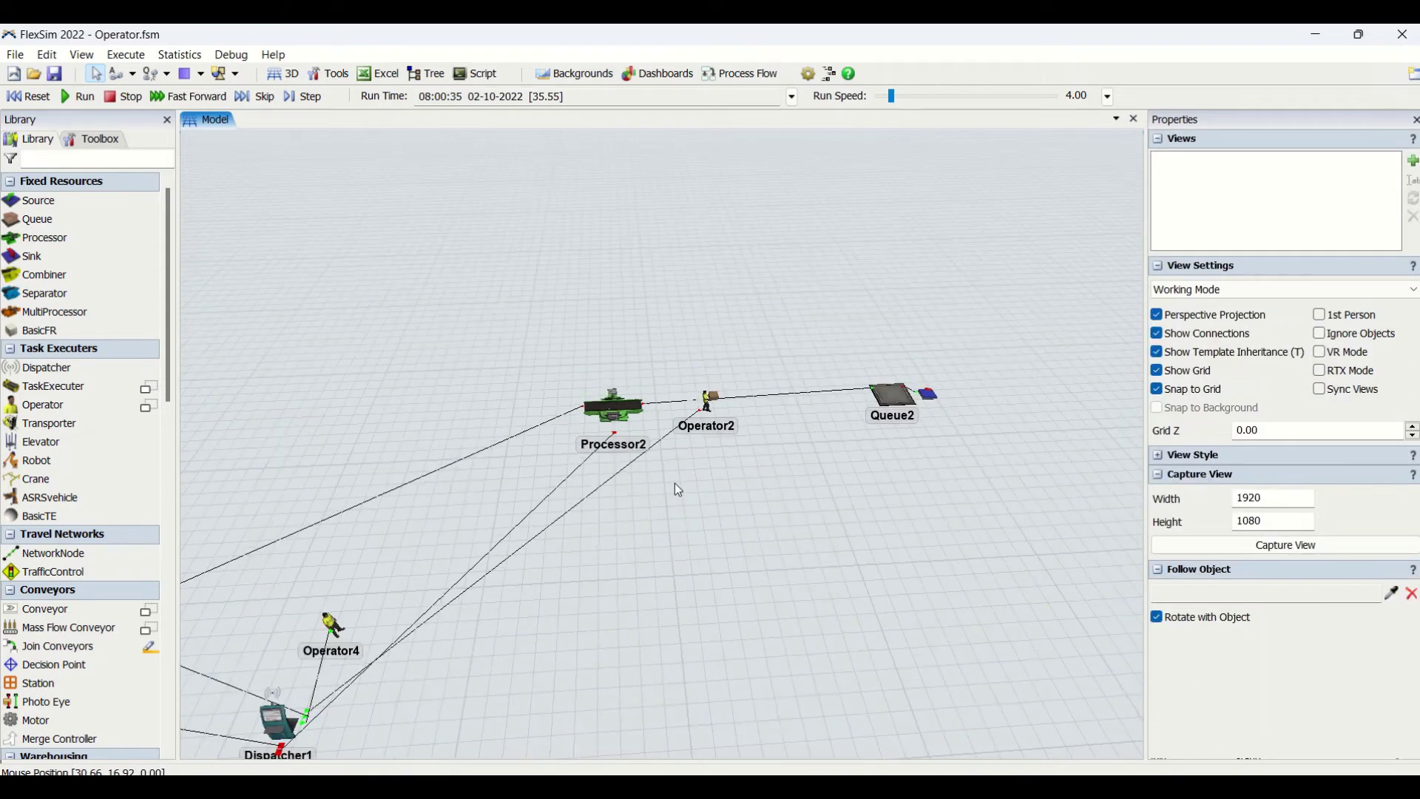
scroll(533, 476, down, 2)
drag(532, 476, 655, 388)
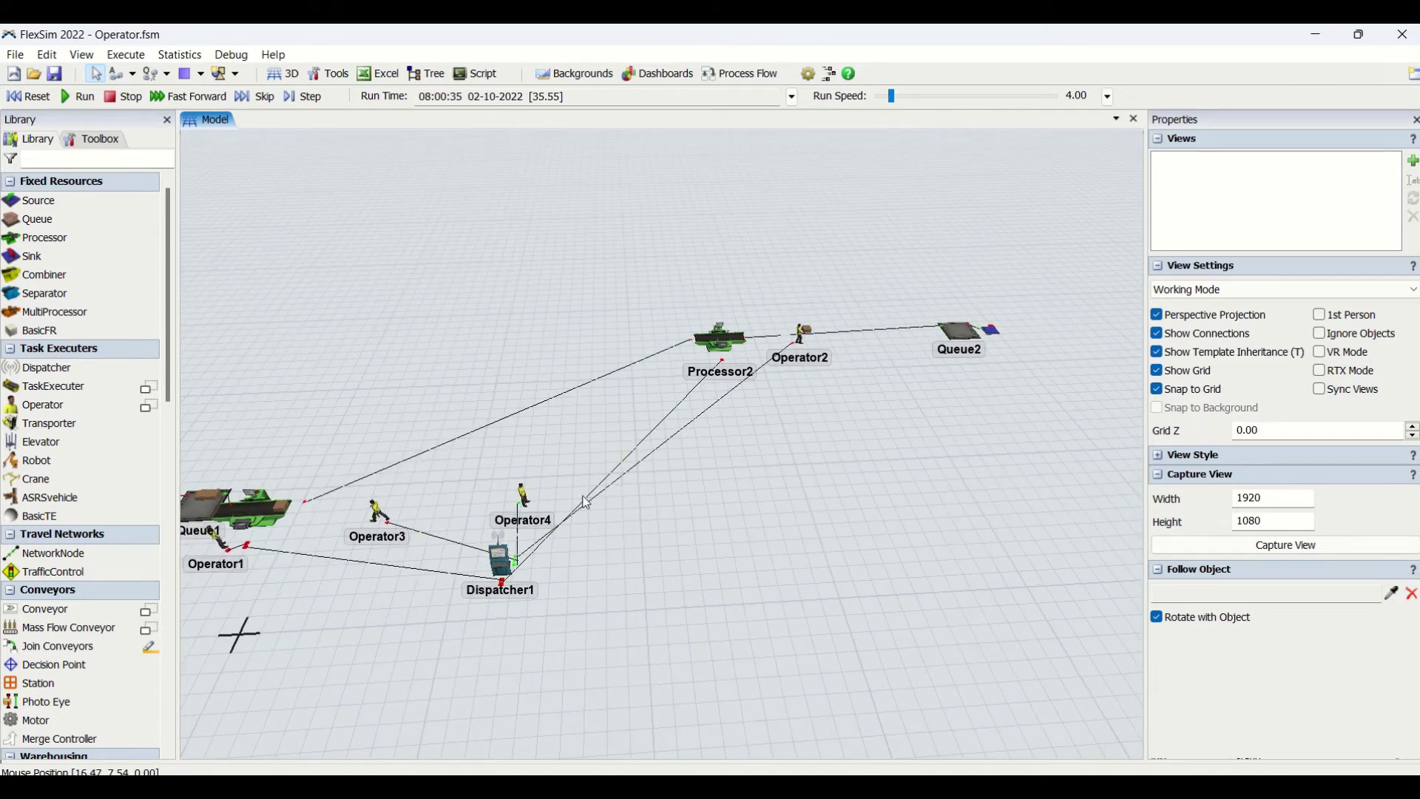
click(497, 551)
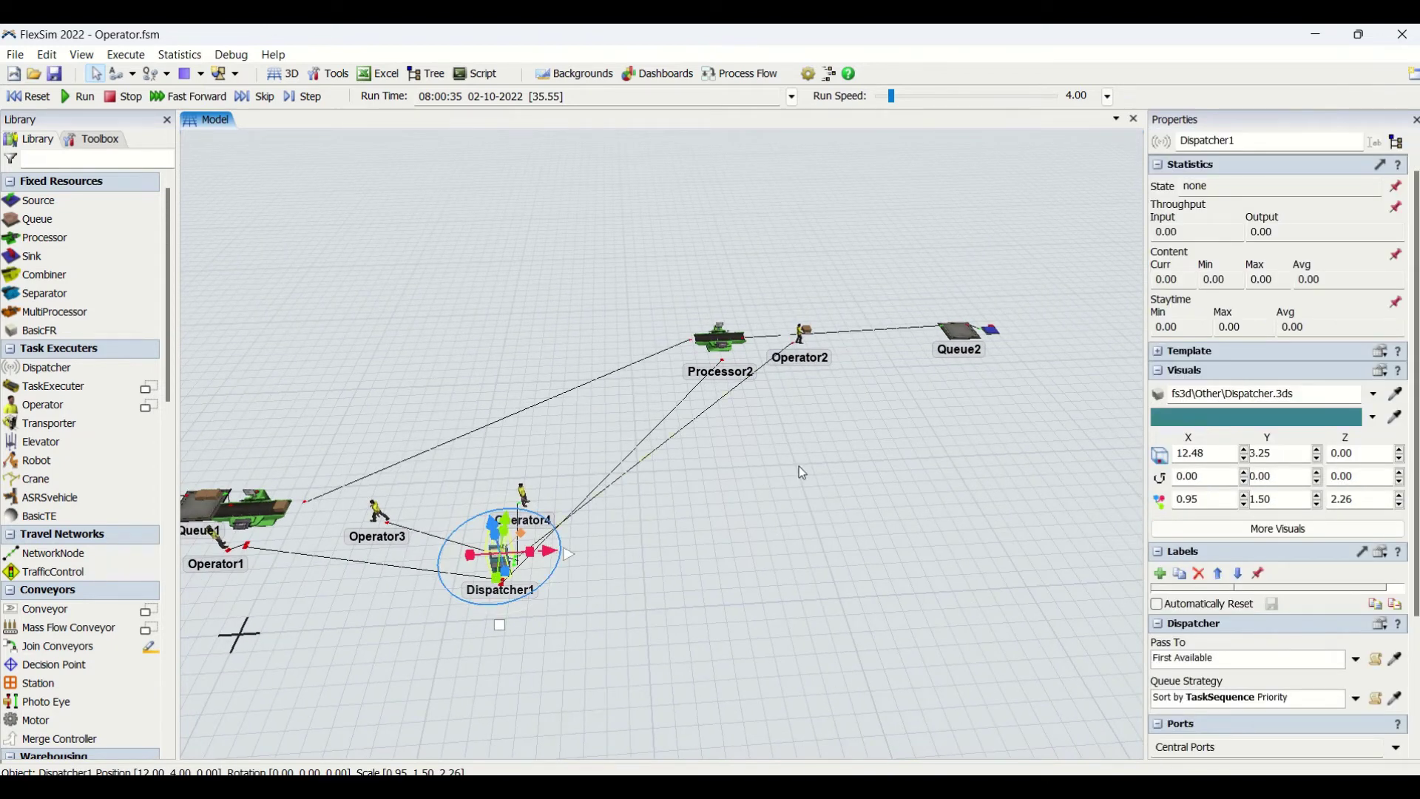
click(802, 472)
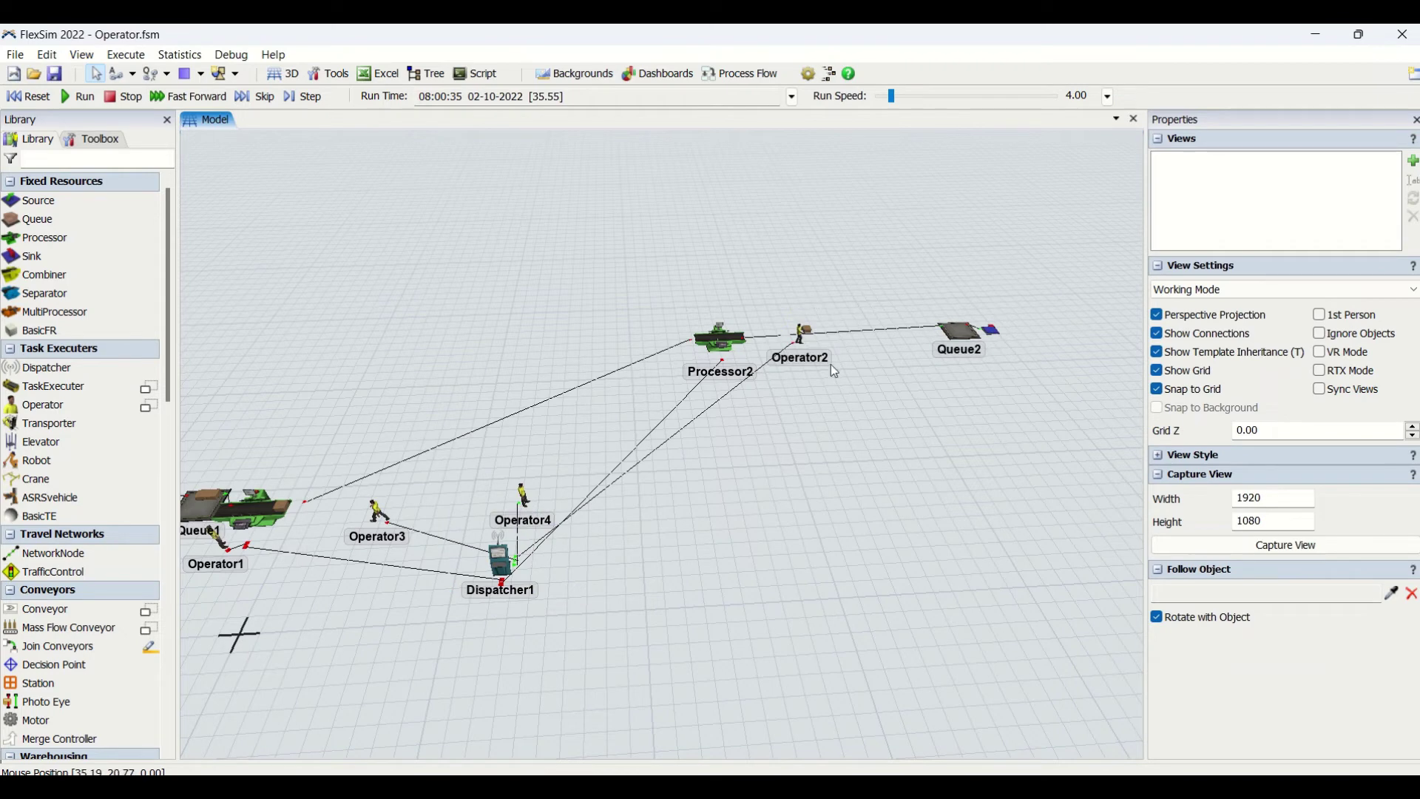
click(729, 348)
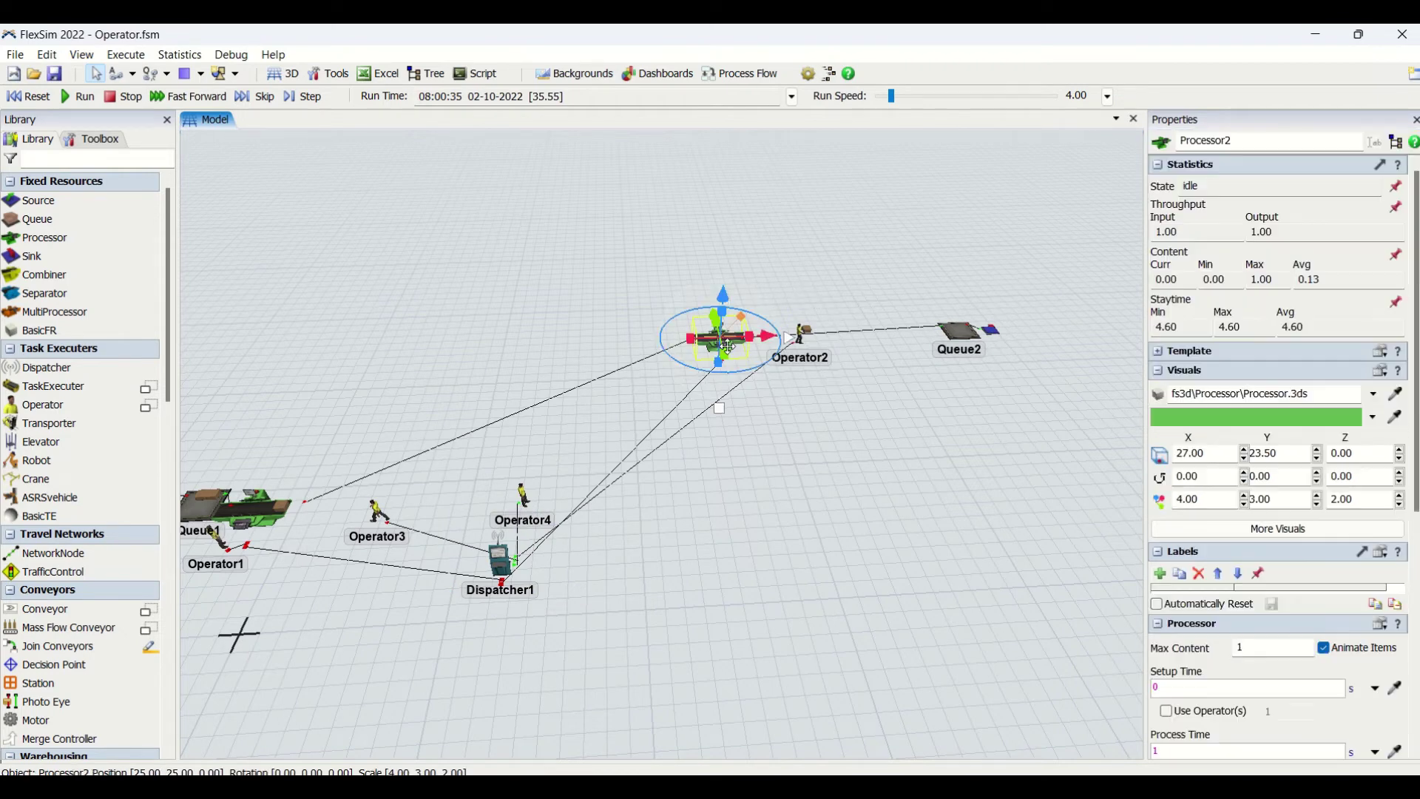
click(505, 559)
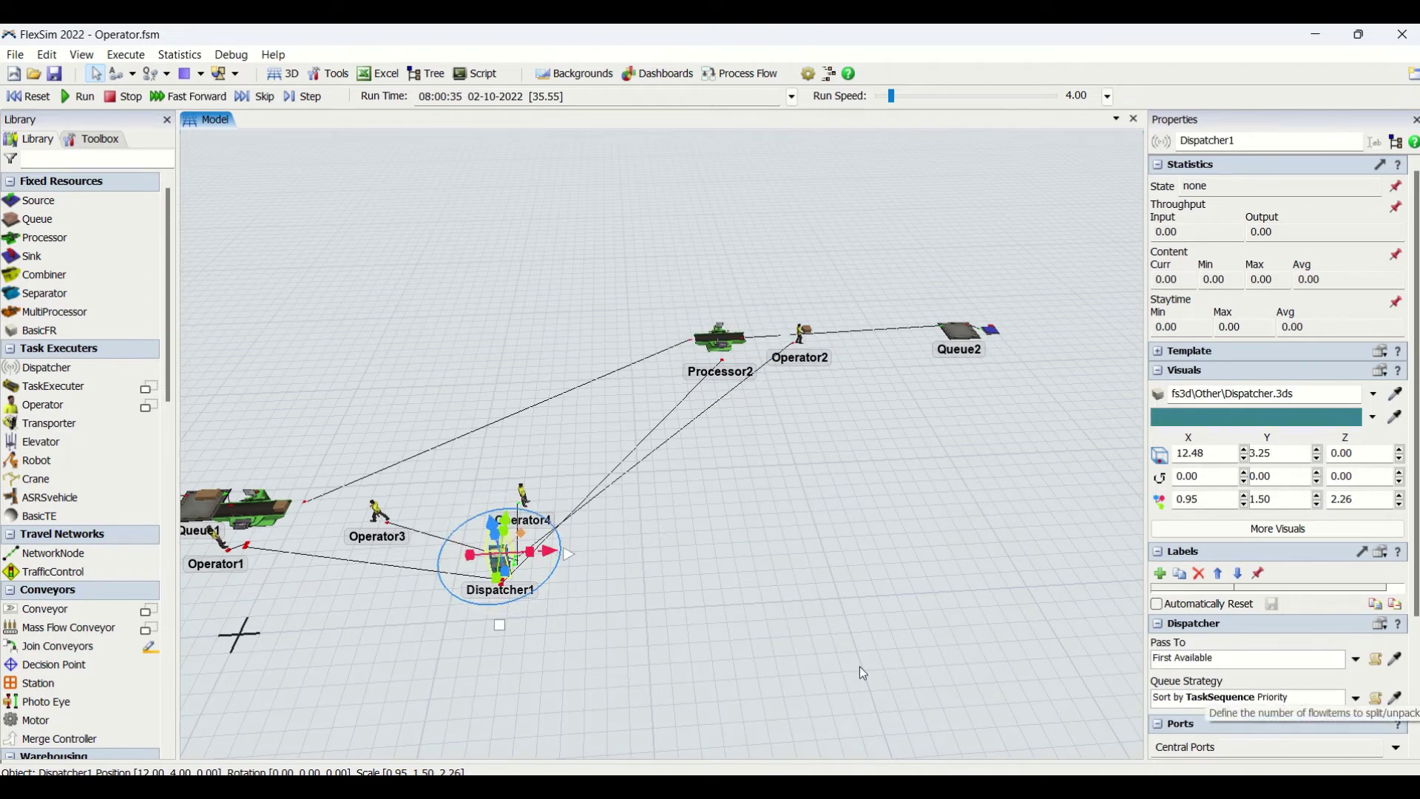
click(634, 403)
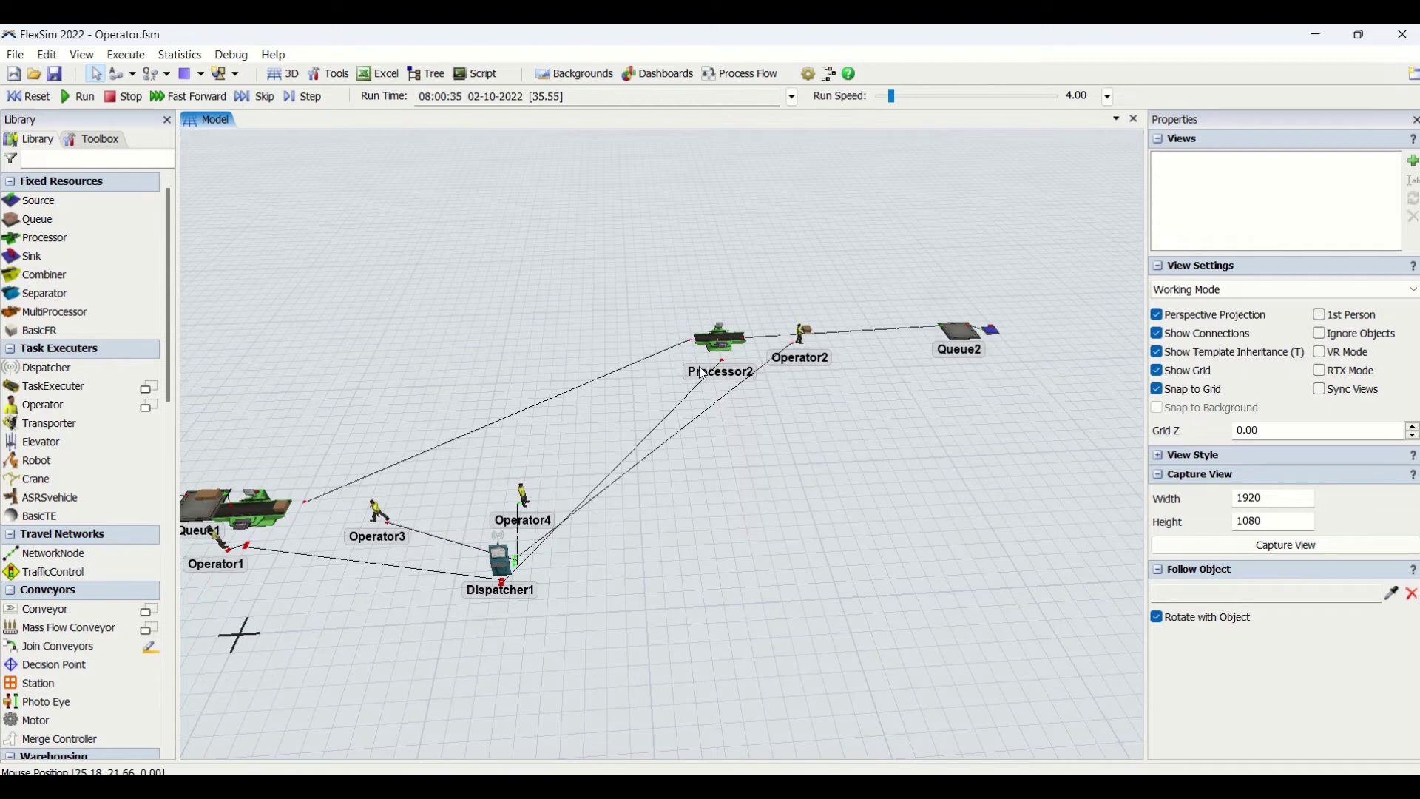
Reposition the view over the layout while the simulation keeps running
drag(505, 409, 482, 472)
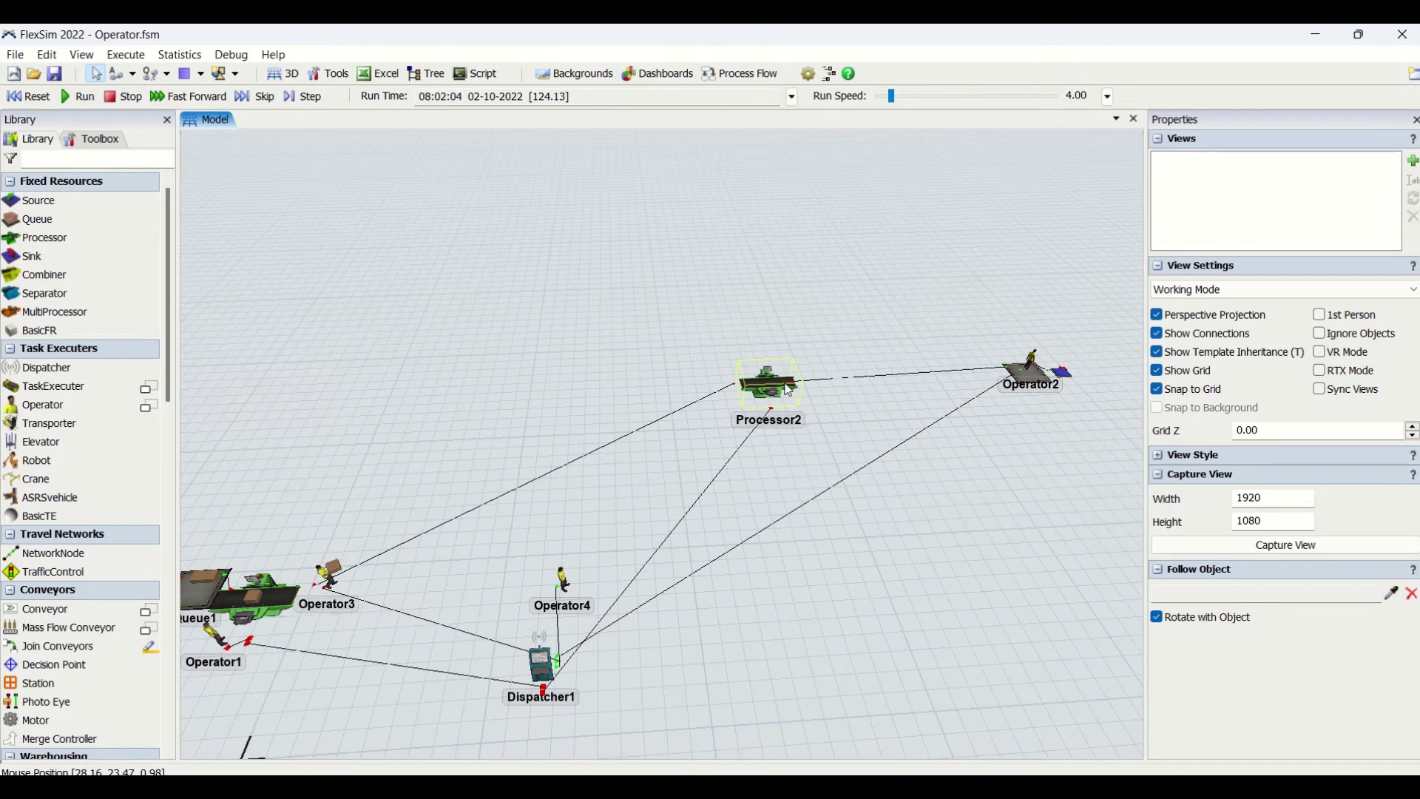
click(236, 615)
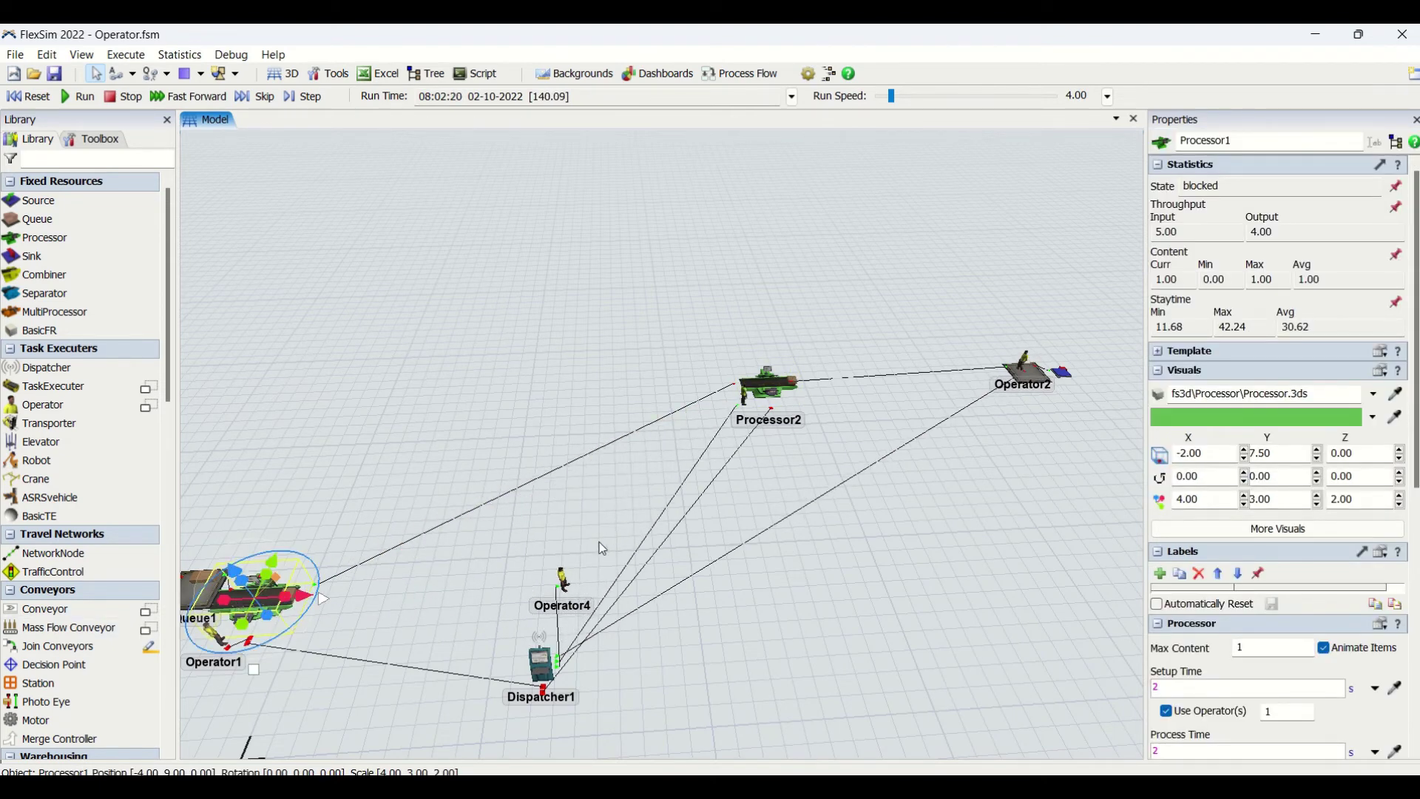
drag(1417, 425, 1417, 688)
click(1177, 745)
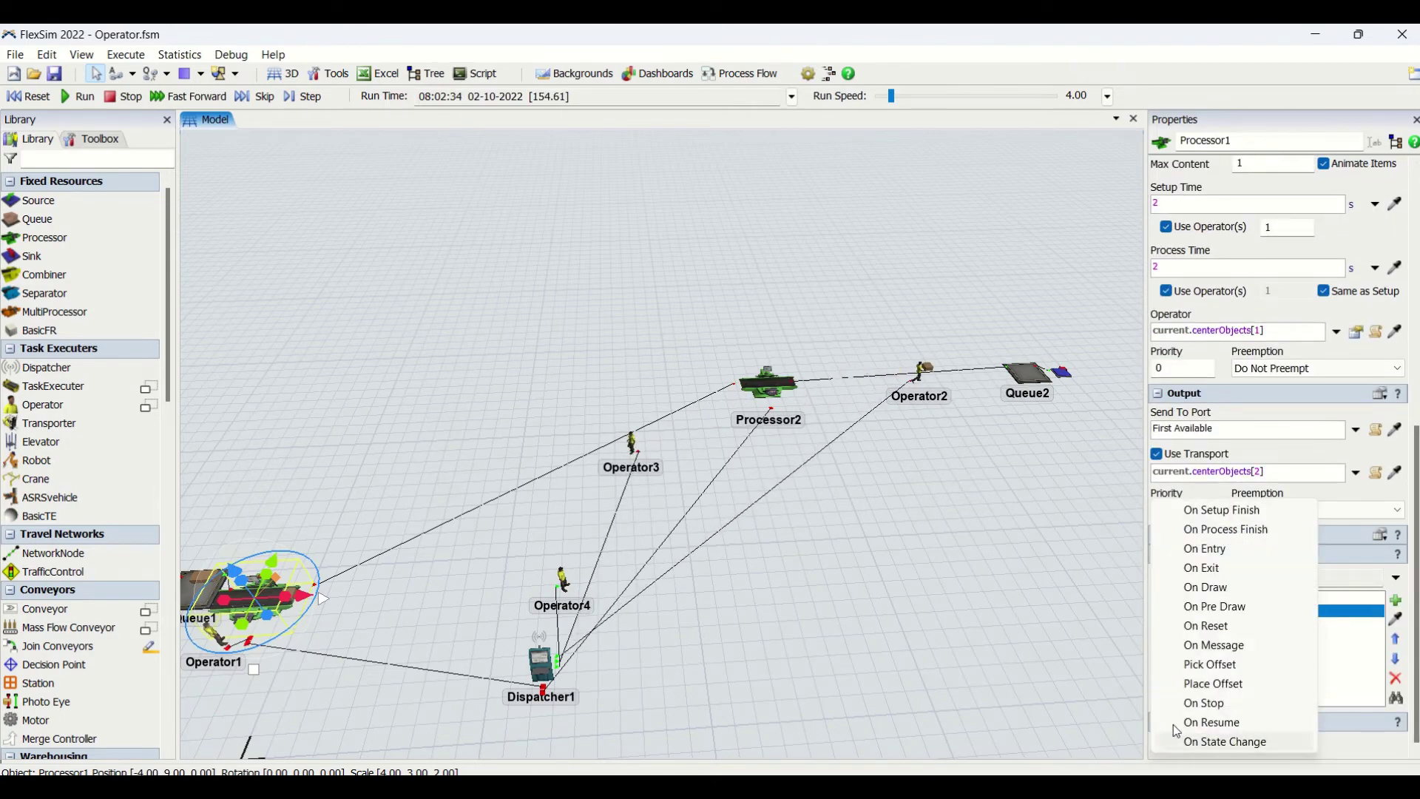
click(1049, 700)
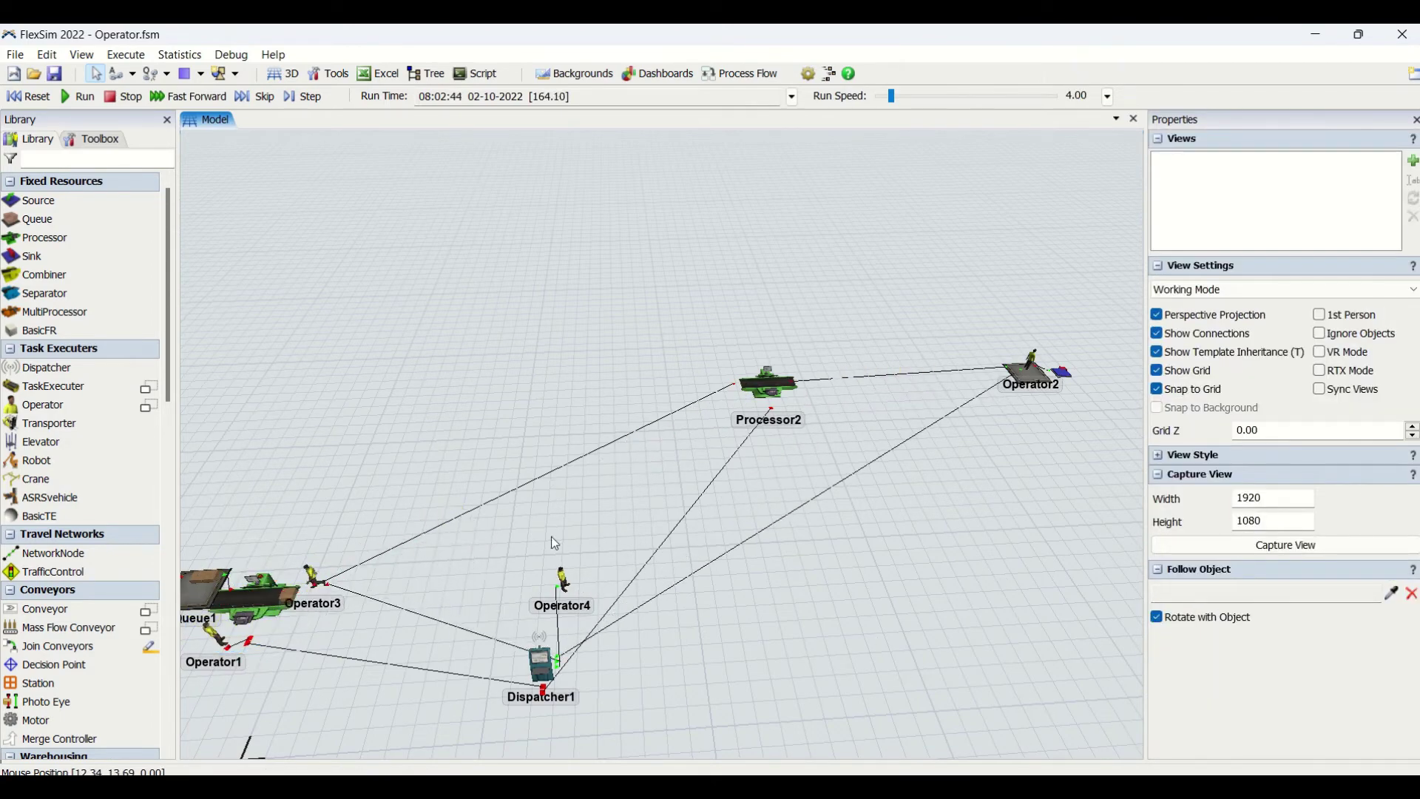
click(542, 666)
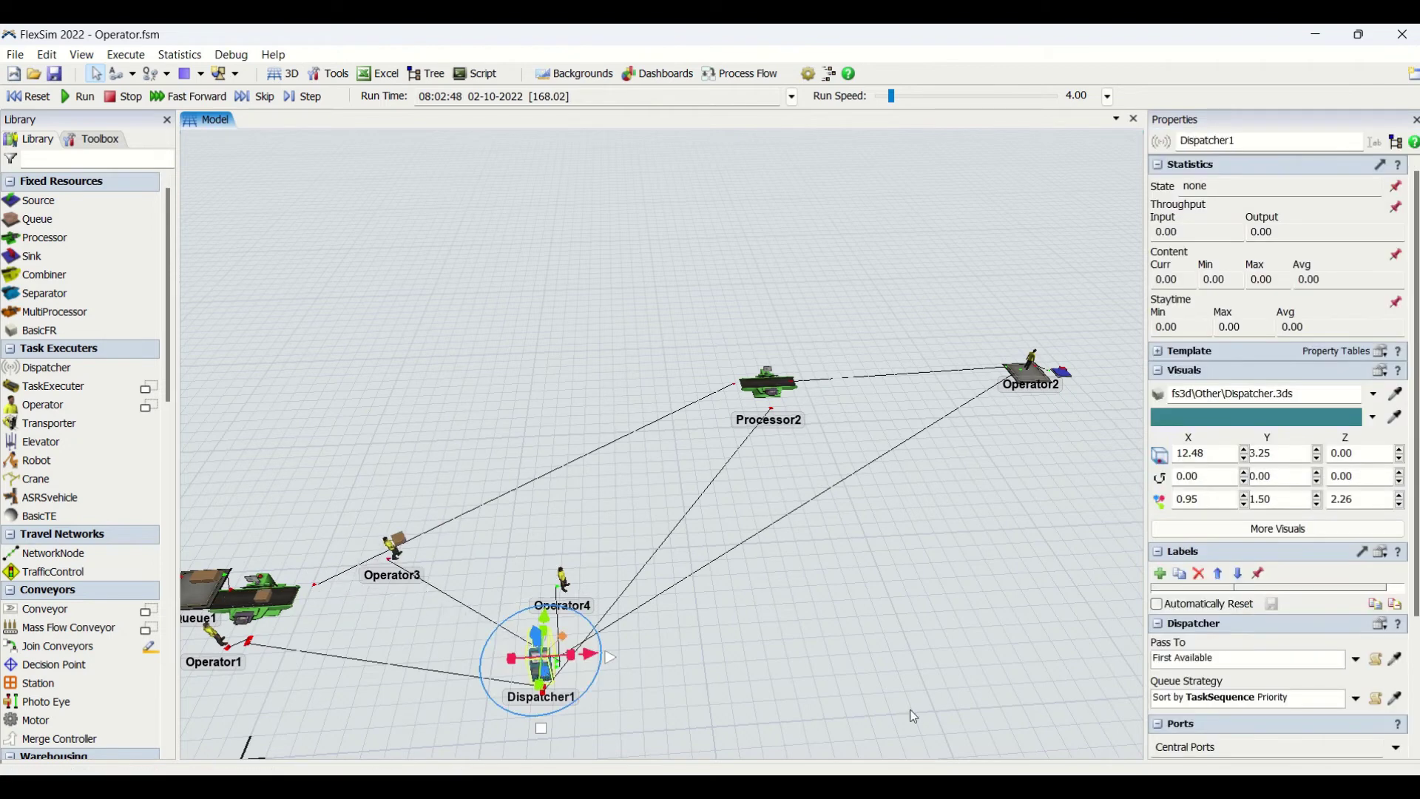
Set Dispatcher1 to pass tasks Round Robin if Available and raise run speed to 24.85
click(1356, 698)
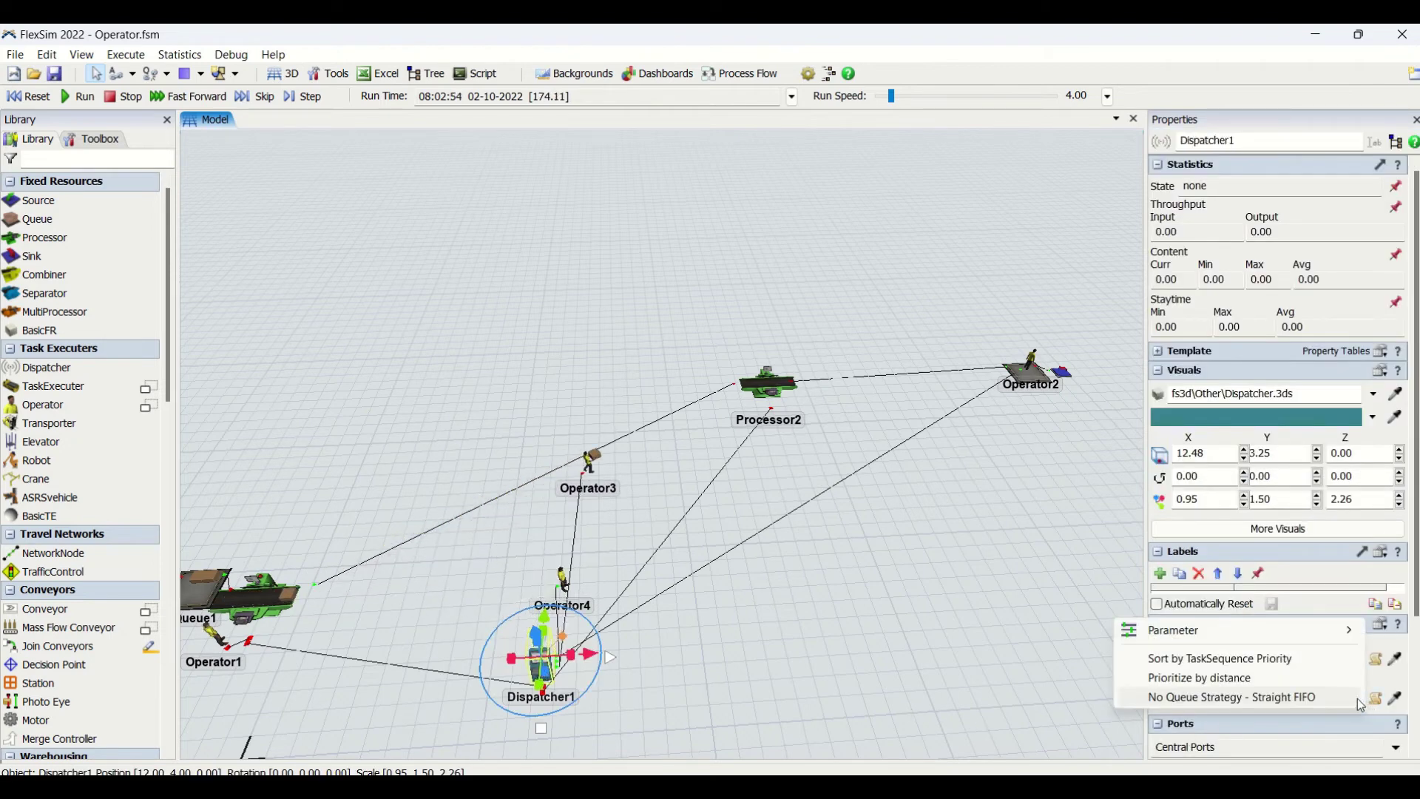
click(1380, 651)
click(1356, 660)
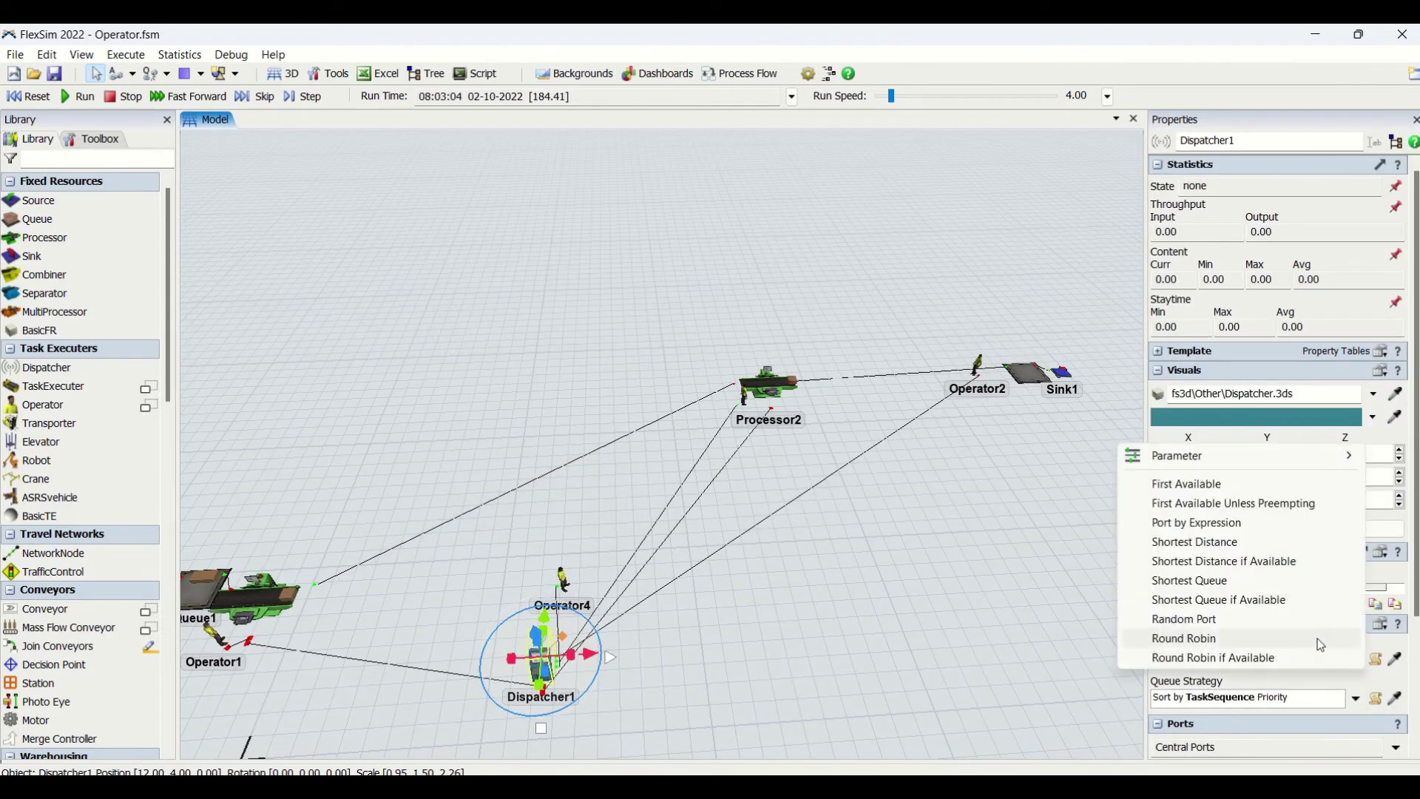
click(1257, 658)
click(990, 580)
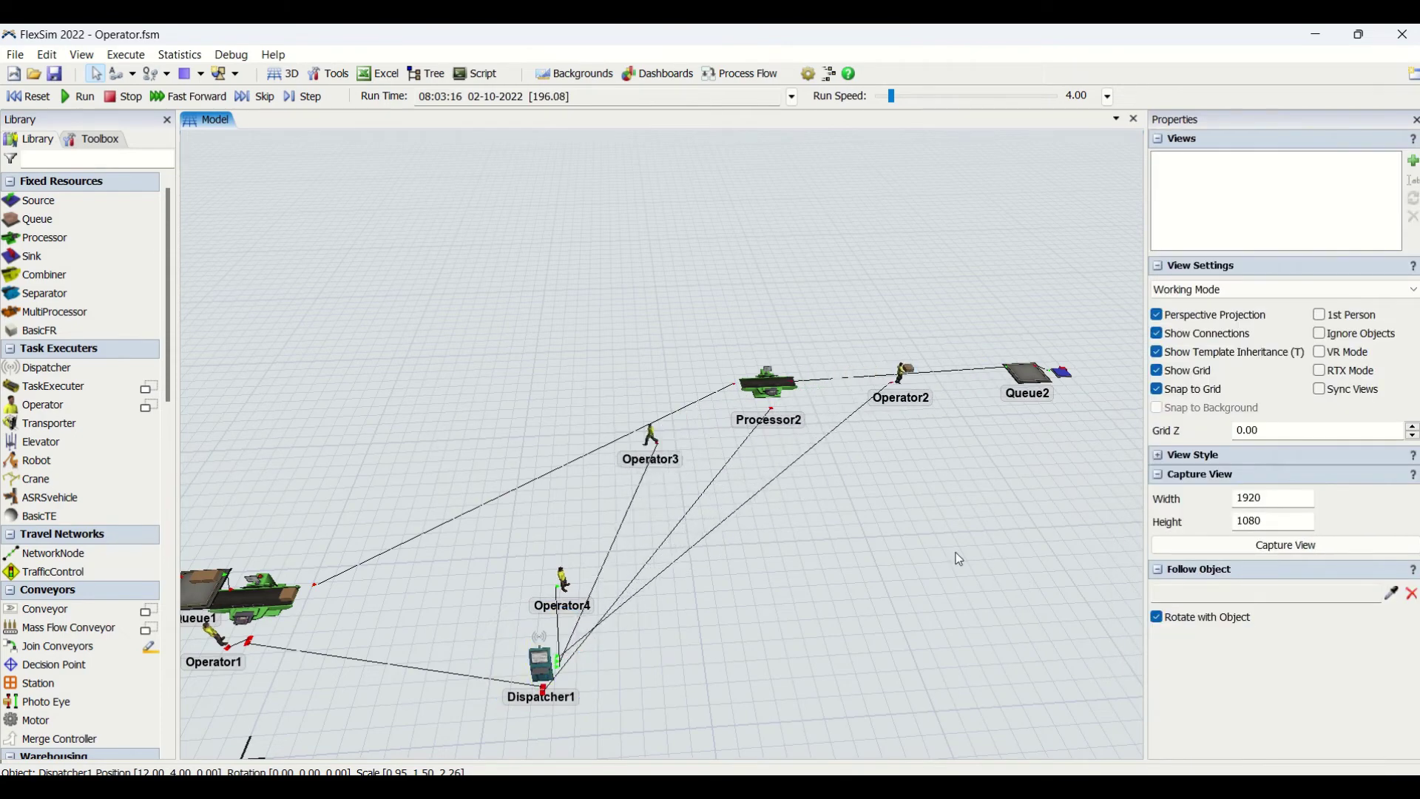
drag(891, 96, 900, 97)
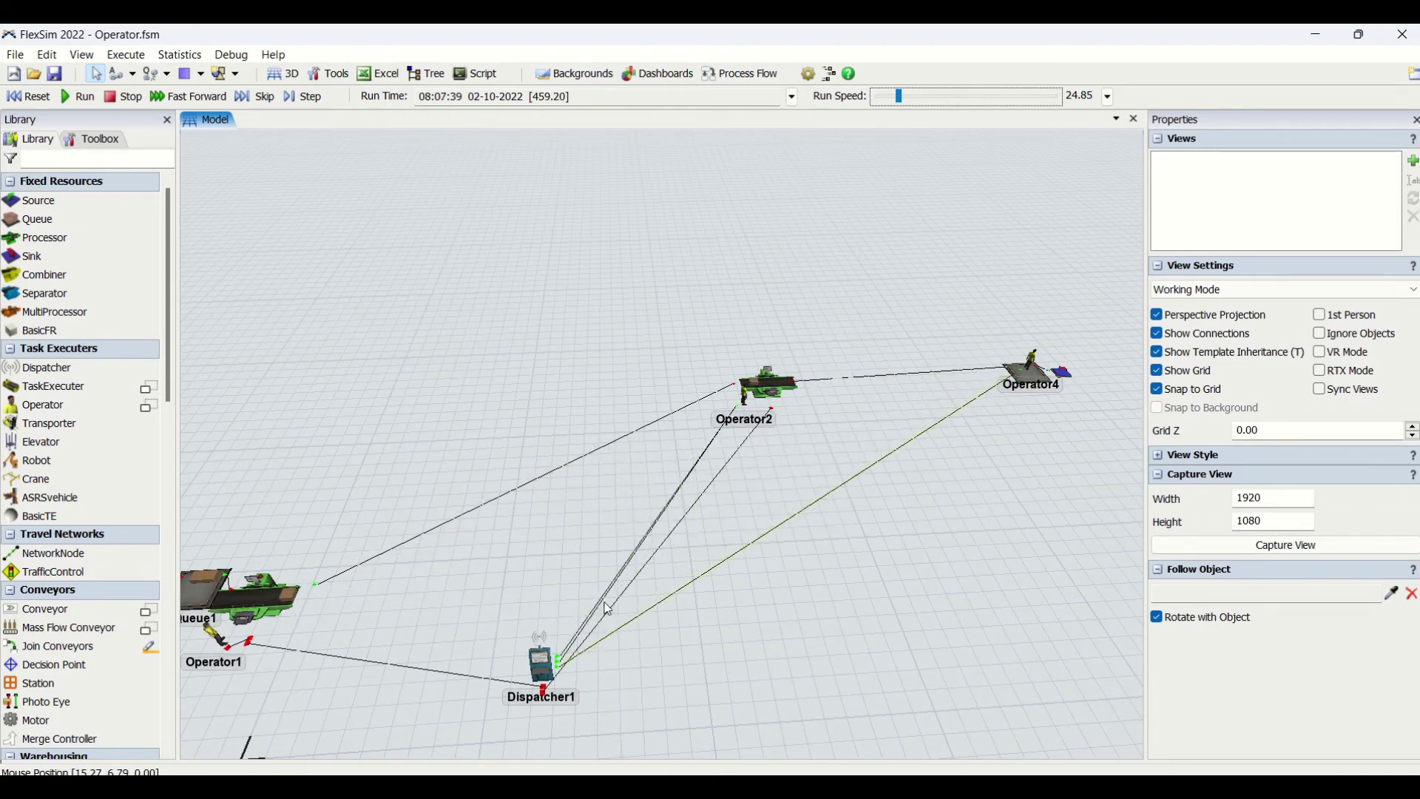
Switch Dispatcher1's Pass To back to First Available and reset the model to time zero
click(542, 662)
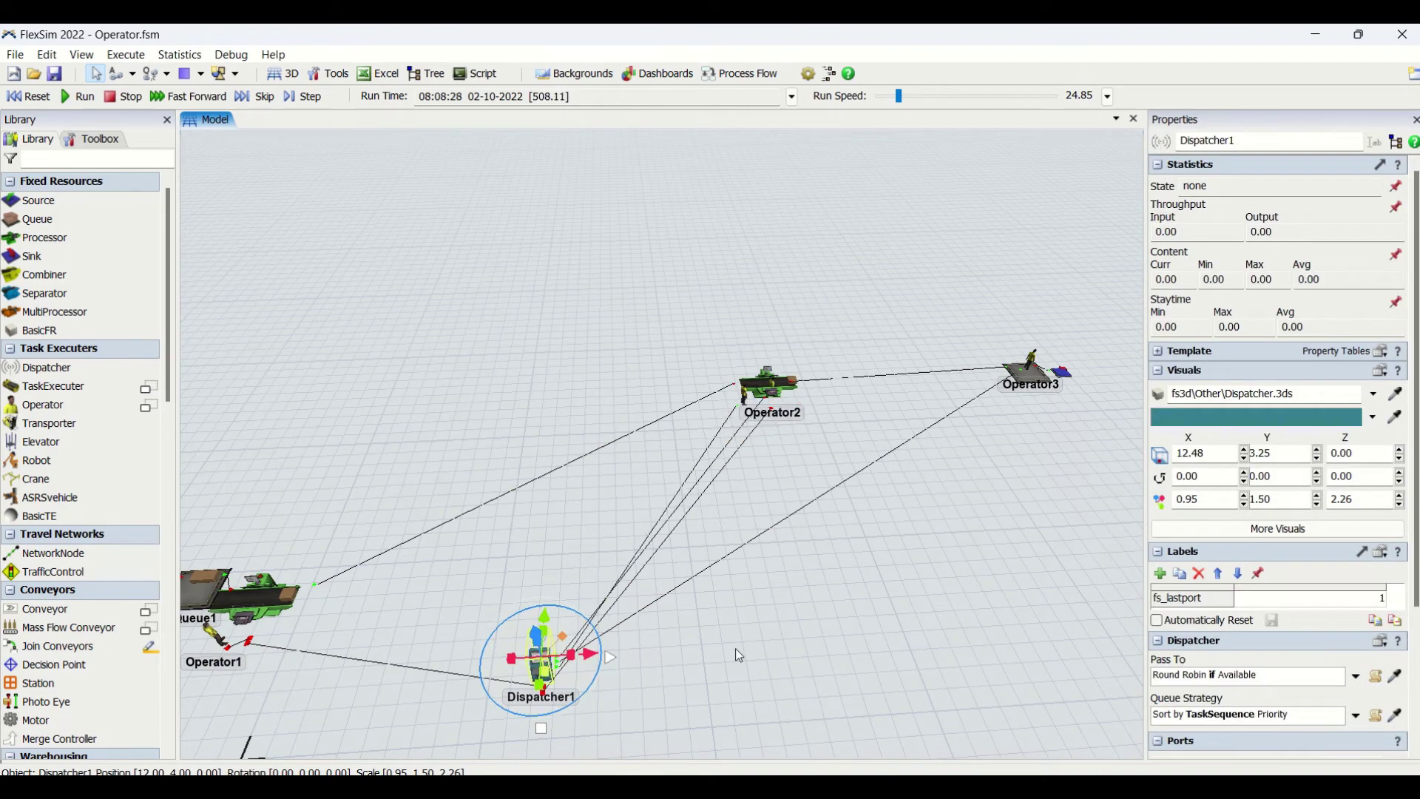
click(1356, 676)
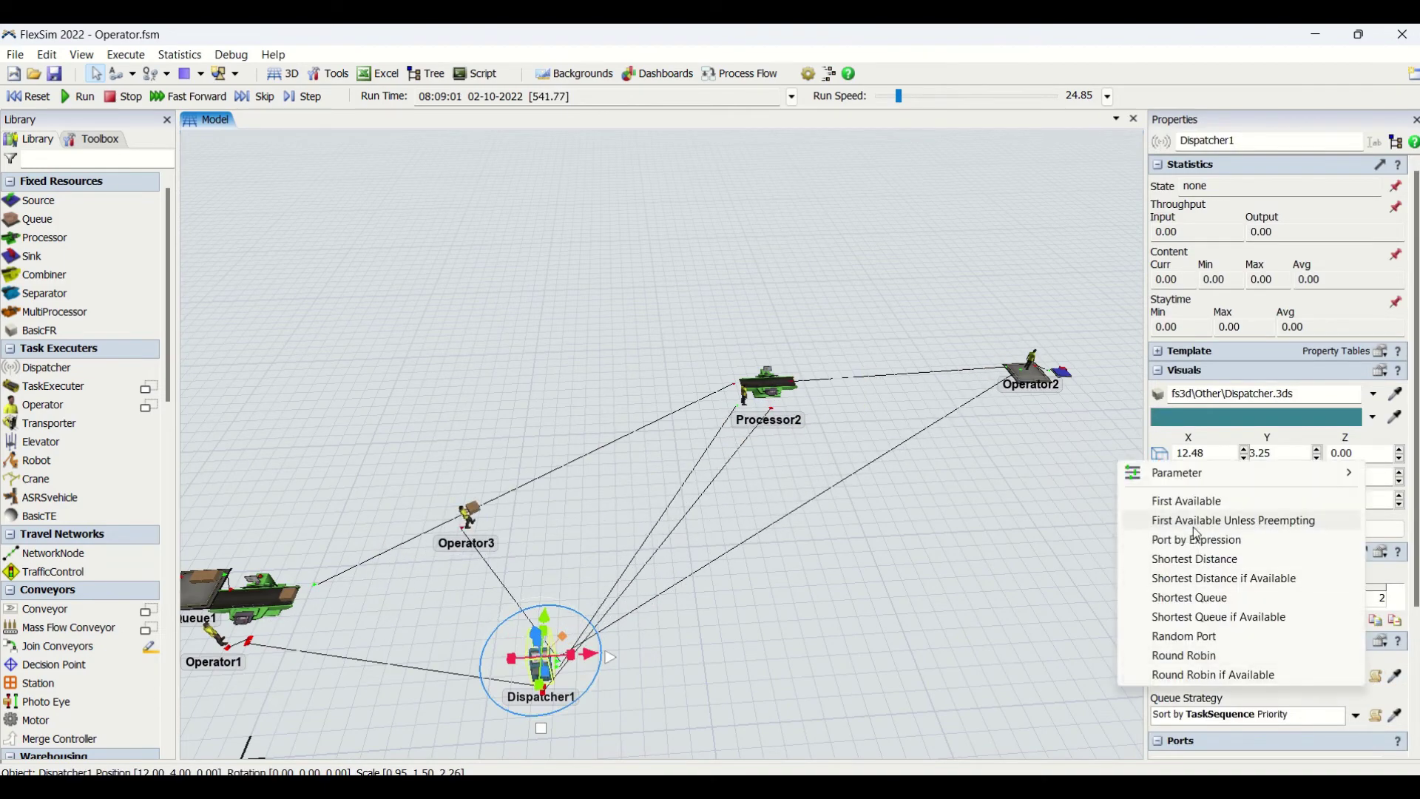
click(1203, 503)
click(37, 99)
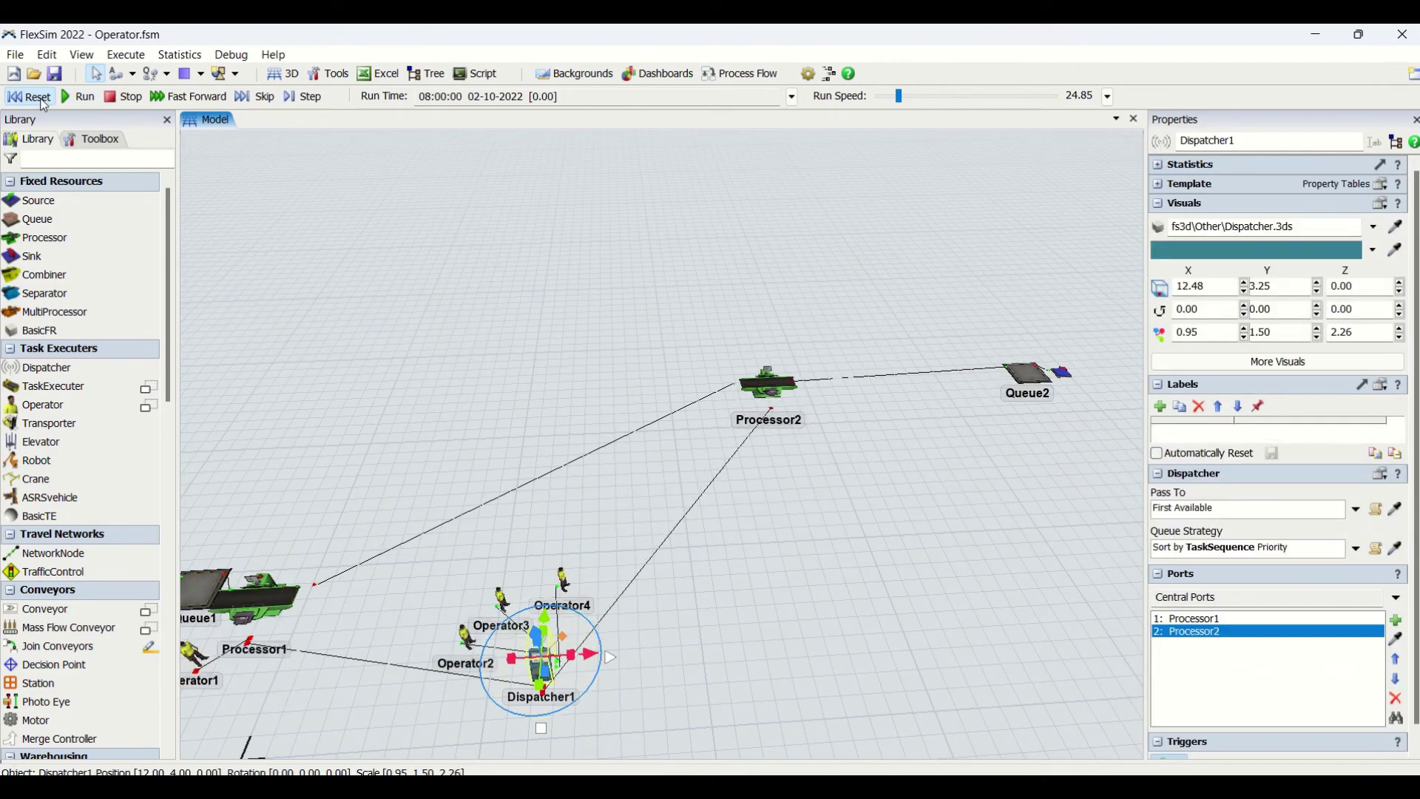
Start the run and orbit the layout to follow Operator3, Source1 and Queue1
click(77, 97)
drag(437, 370, 498, 333)
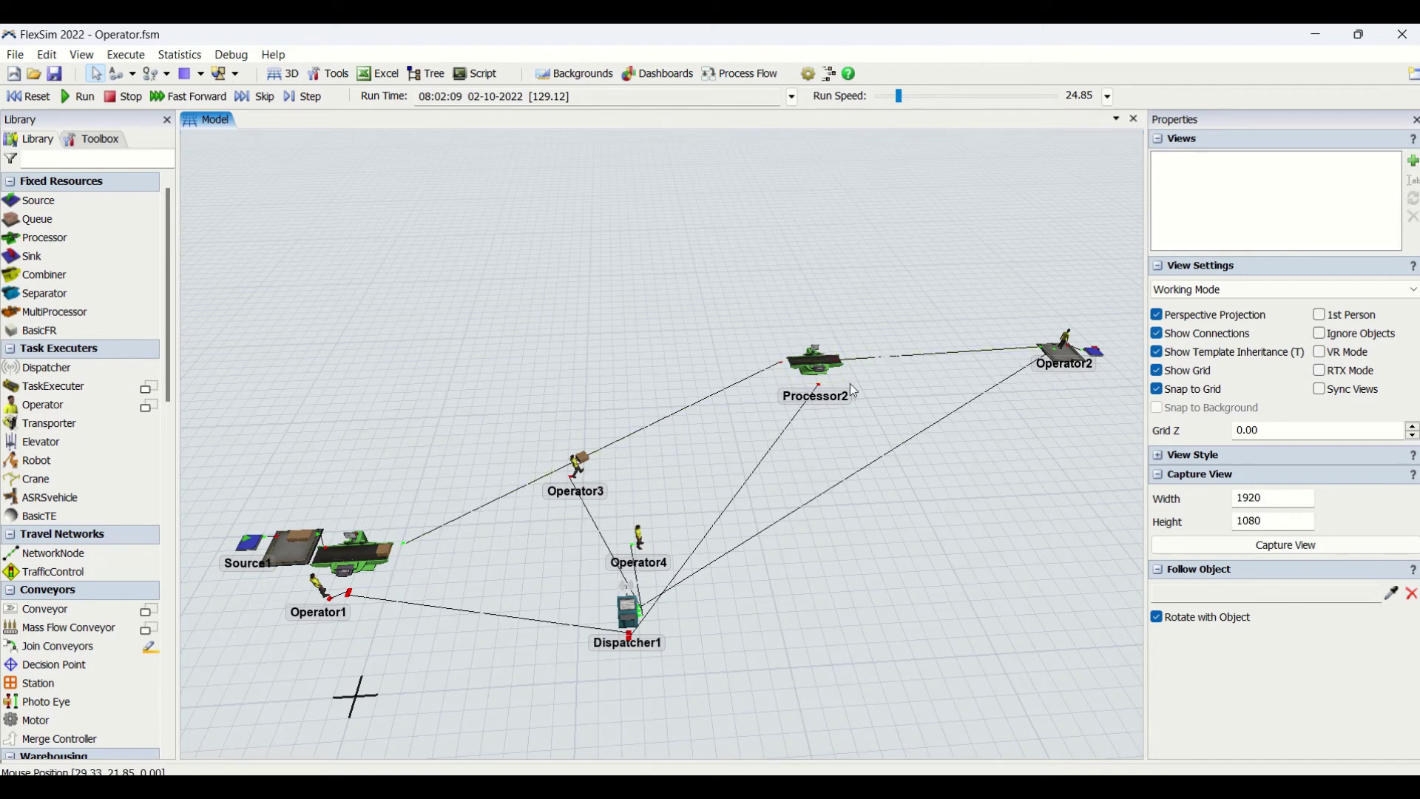
right_drag(741, 418, 646, 655)
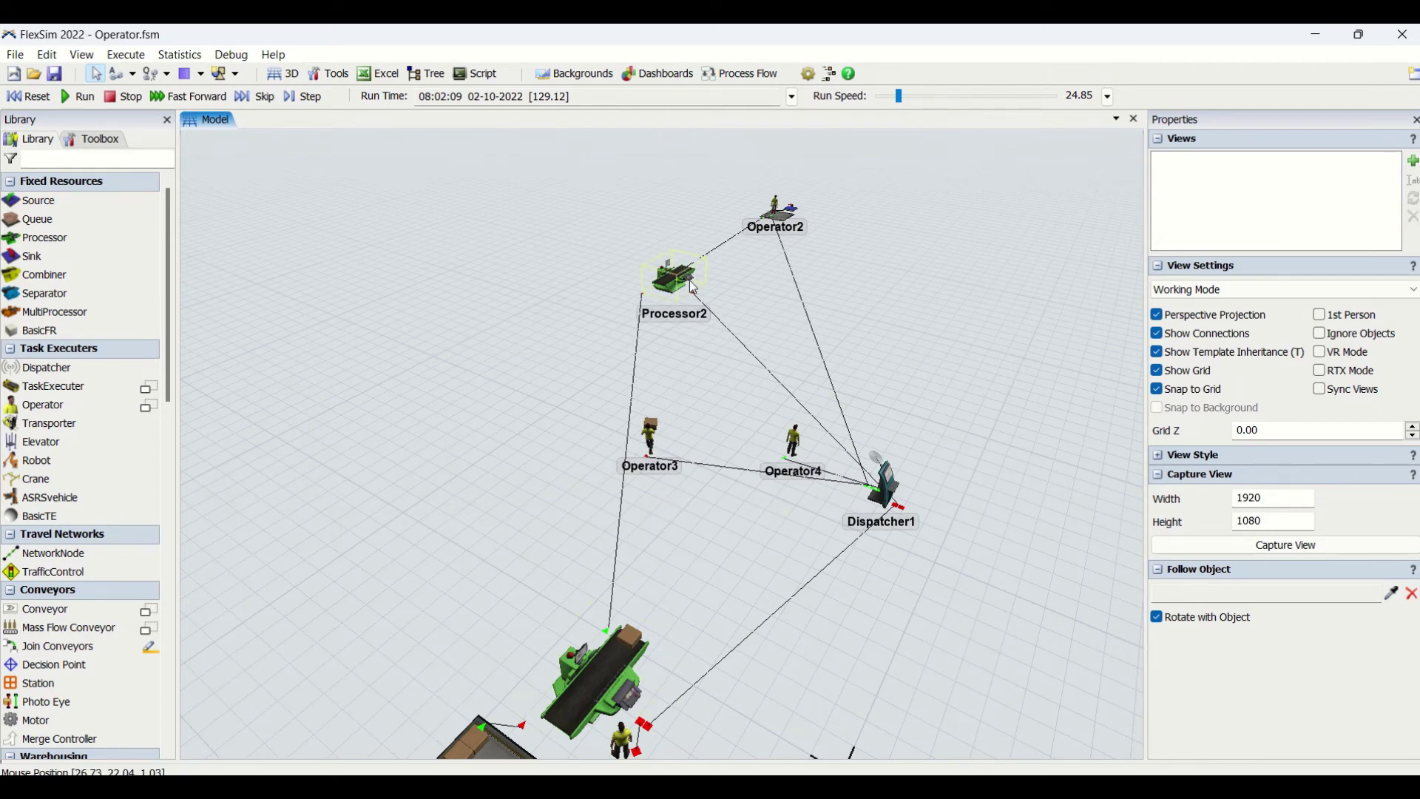
right_drag(656, 618, 732, 584)
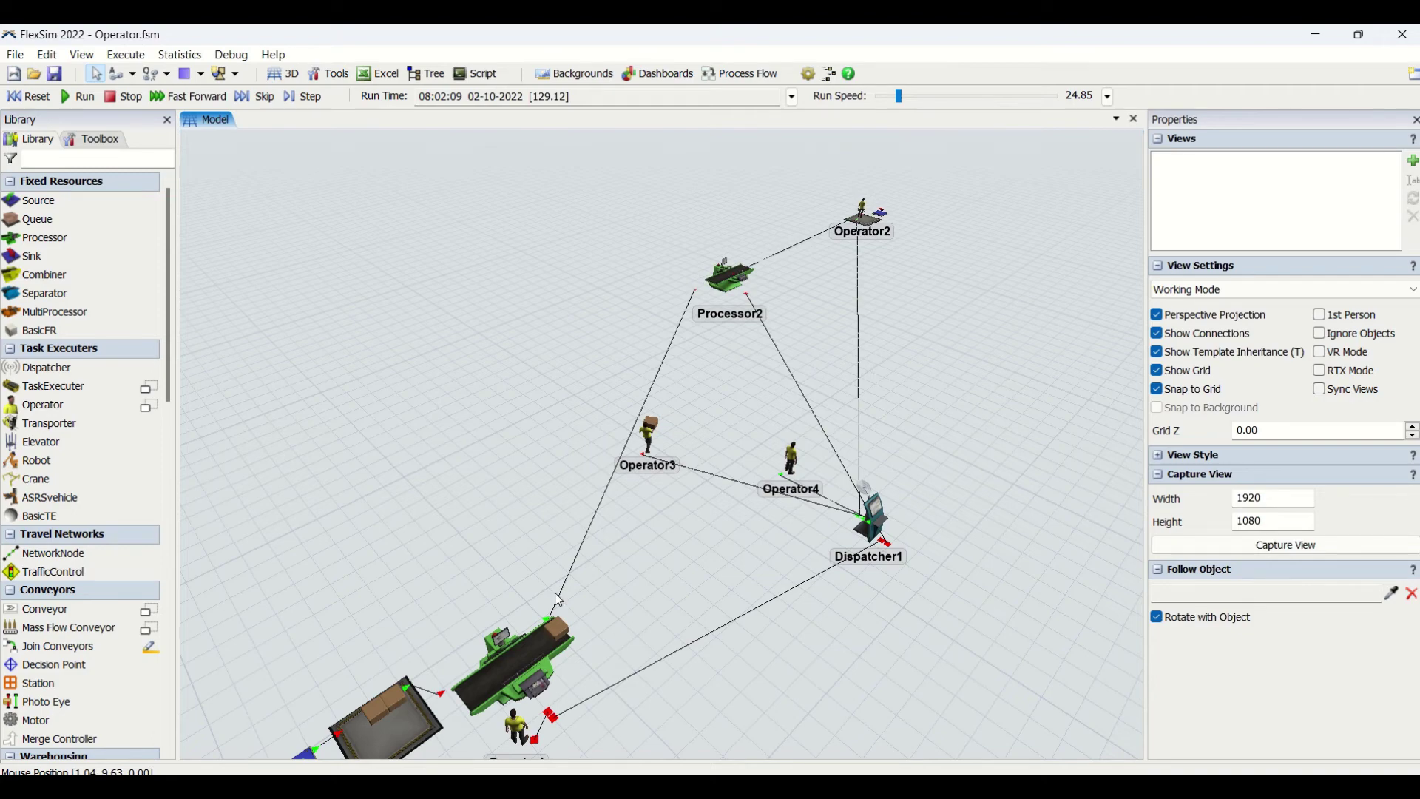
right_drag(764, 550, 792, 448)
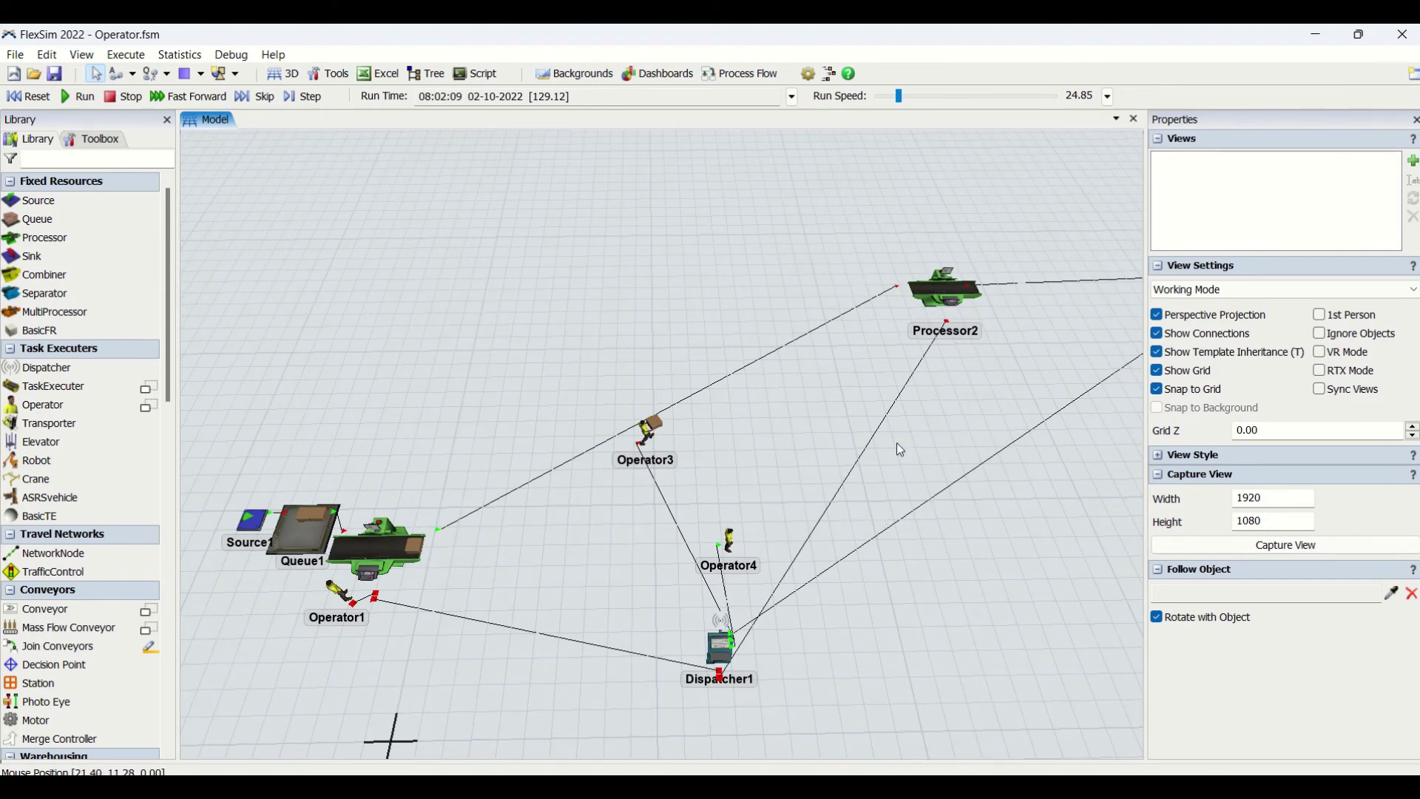
Reset the model and place network nodes NN1–NN3 from Processor1 toward Processor2
click(22, 97)
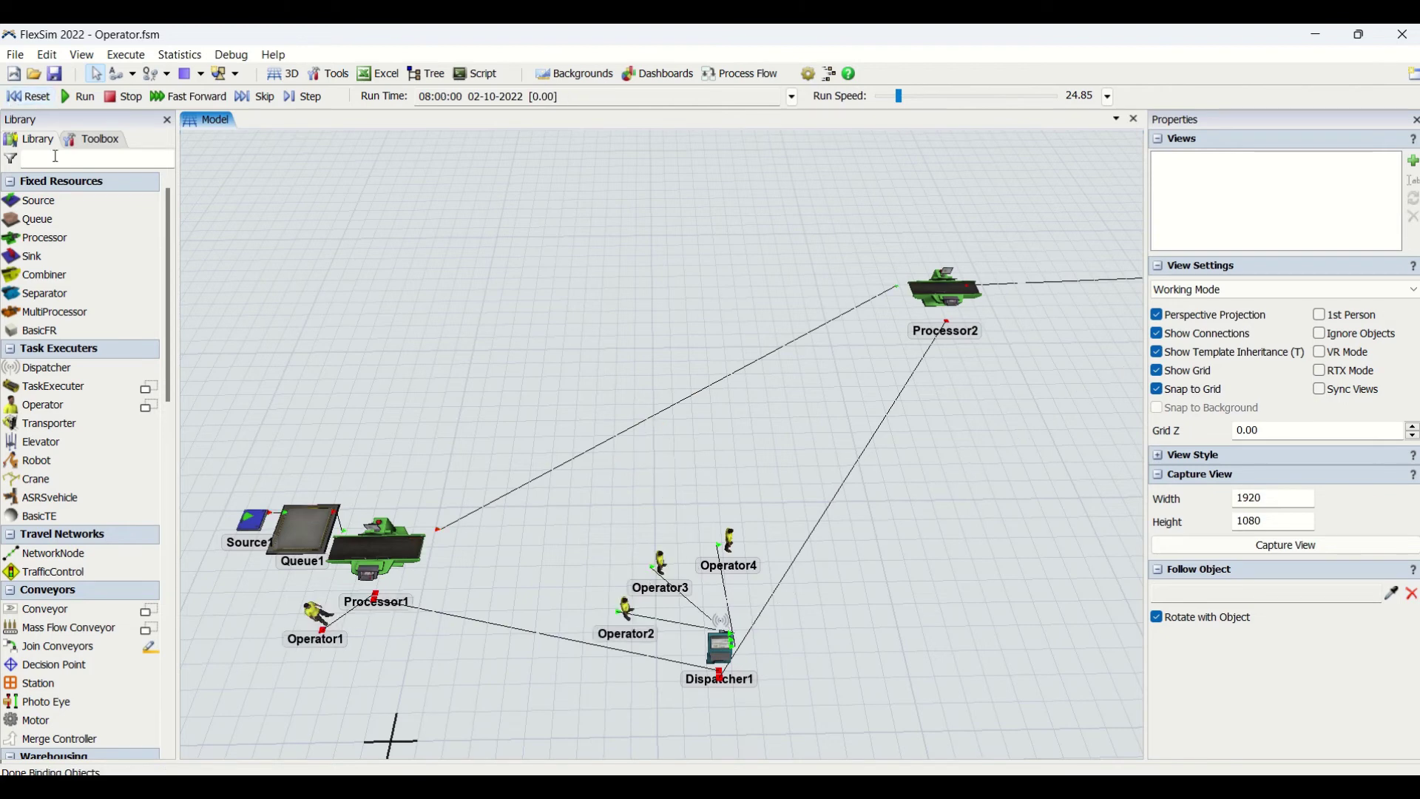
drag(65, 552, 588, 548)
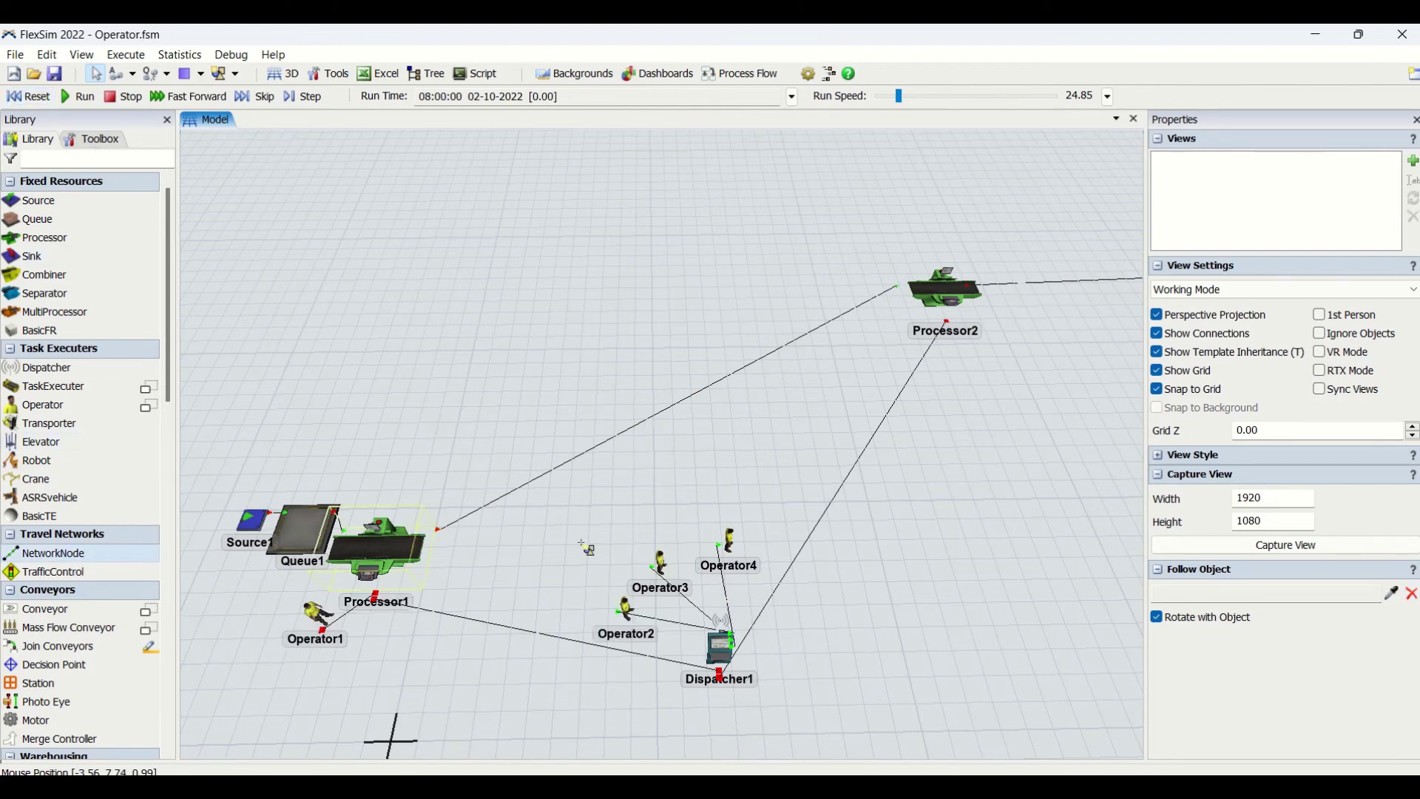
click(455, 546)
click(947, 539)
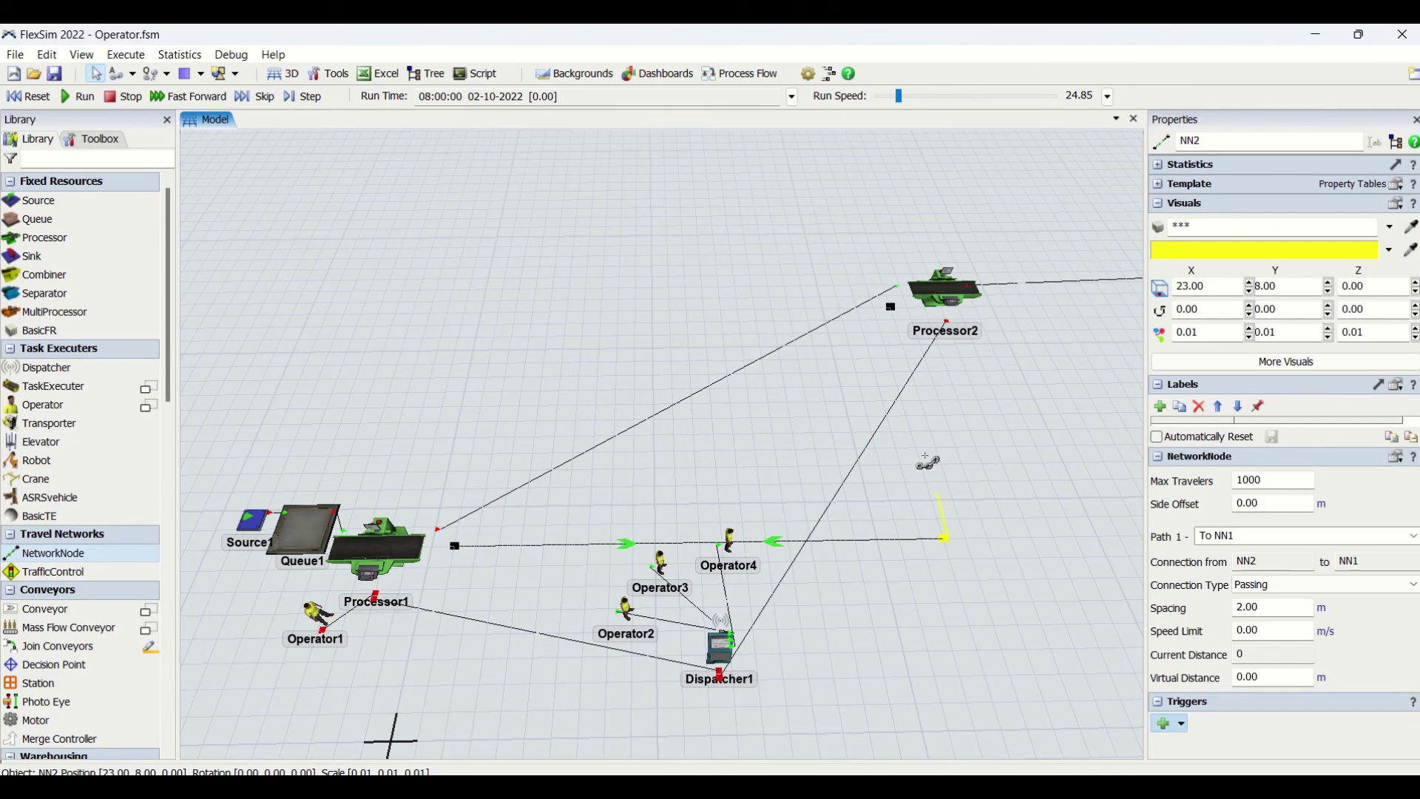
click(896, 312)
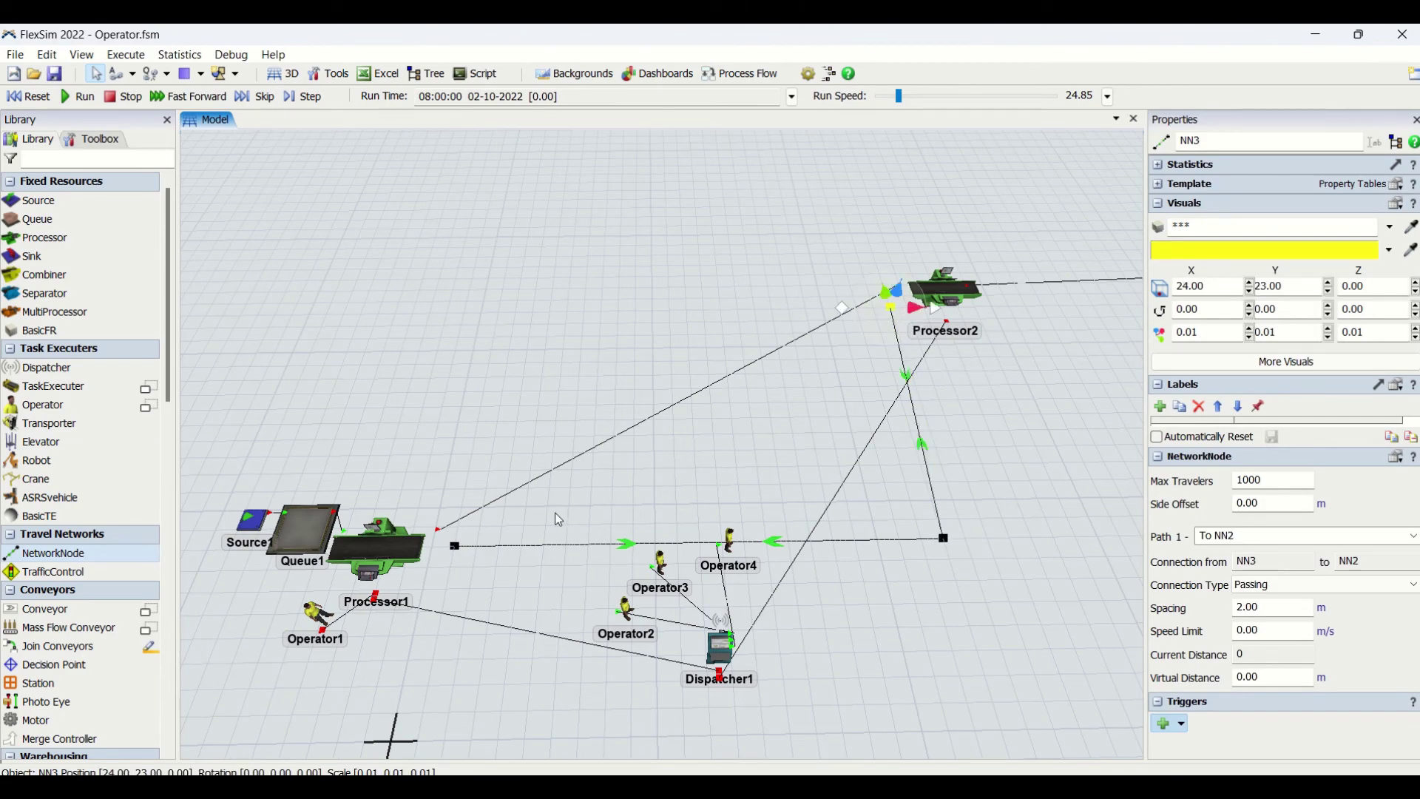
Link Operator2, Operator3 and Operator4 to NN1 beside Processor1
click(383, 560)
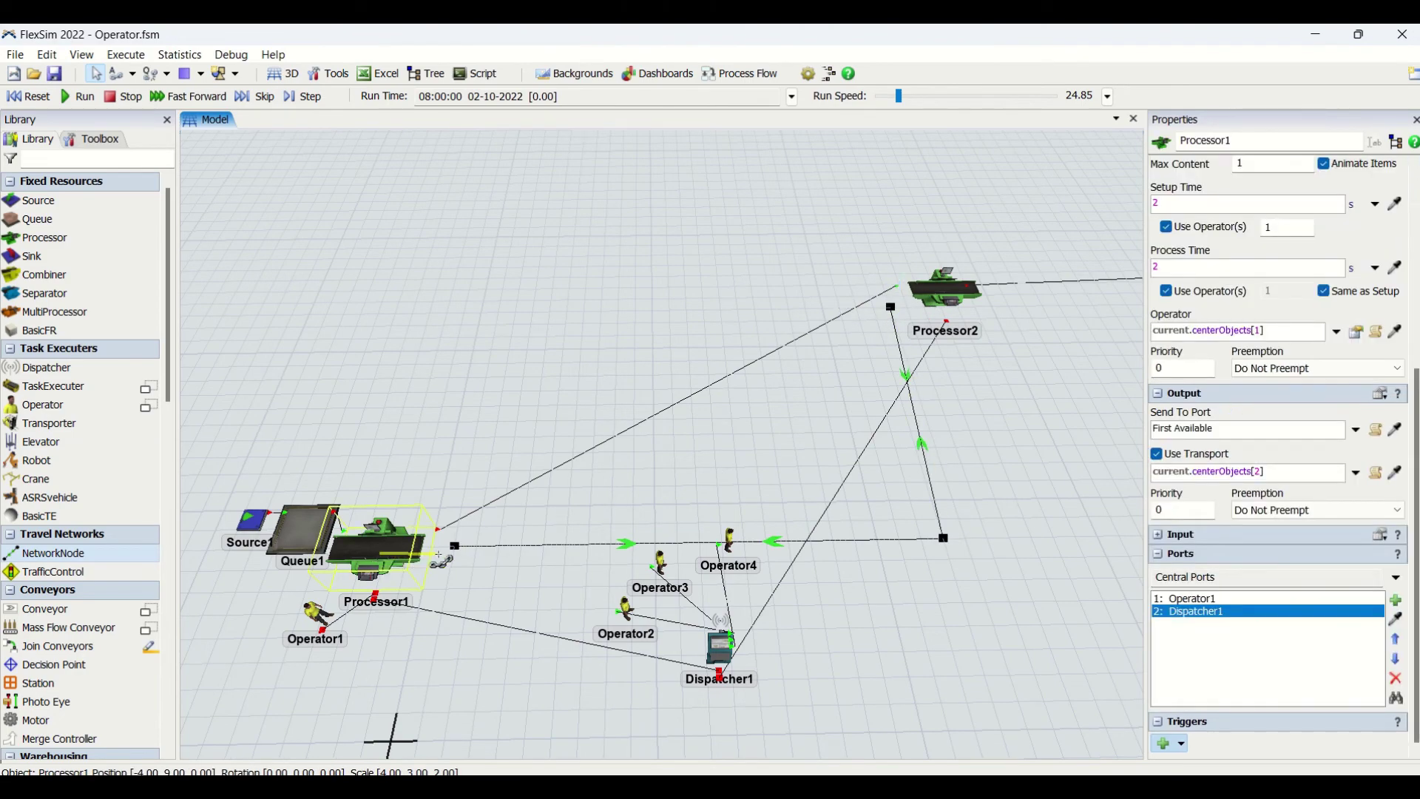
click(453, 548)
click(566, 575)
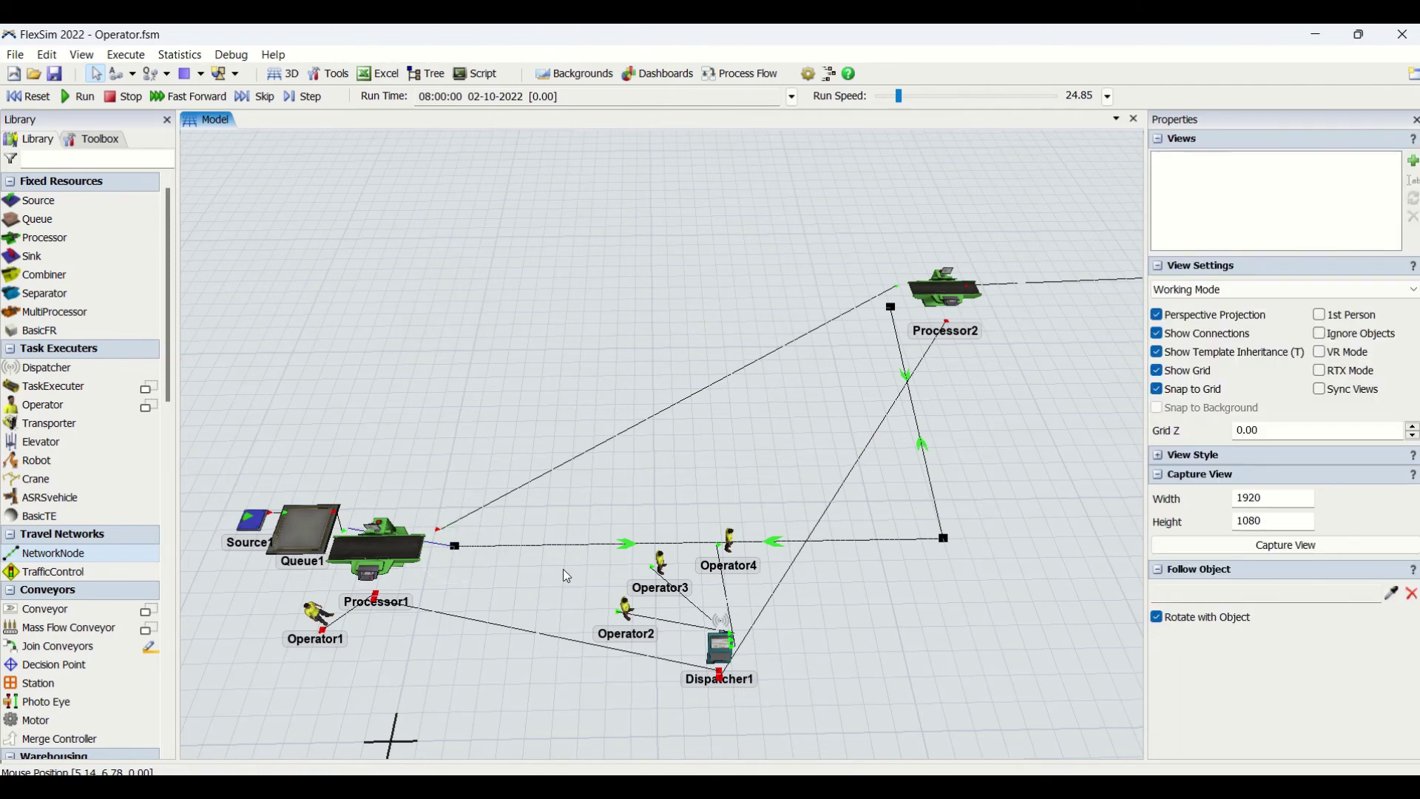
click(625, 611)
drag(625, 611, 455, 548)
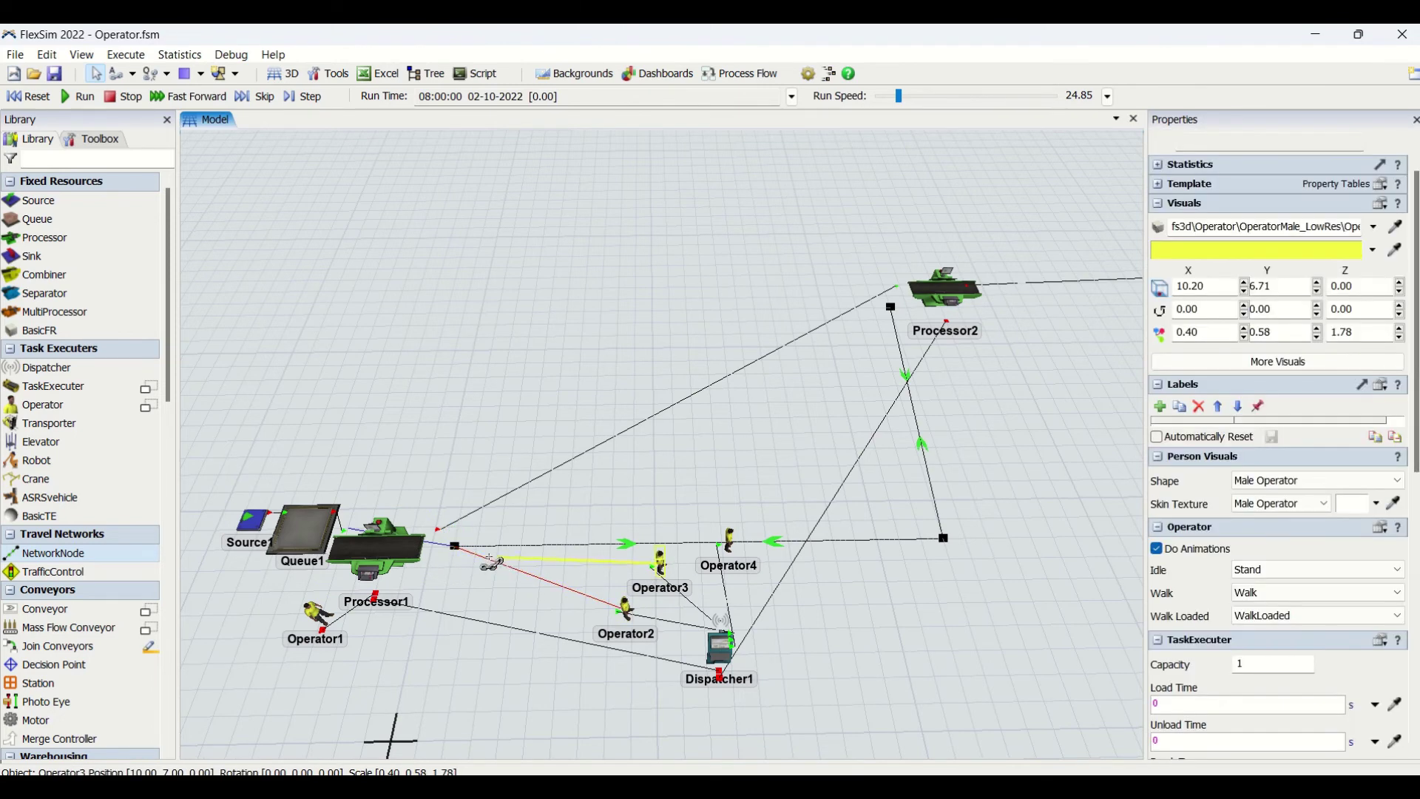
click(729, 547)
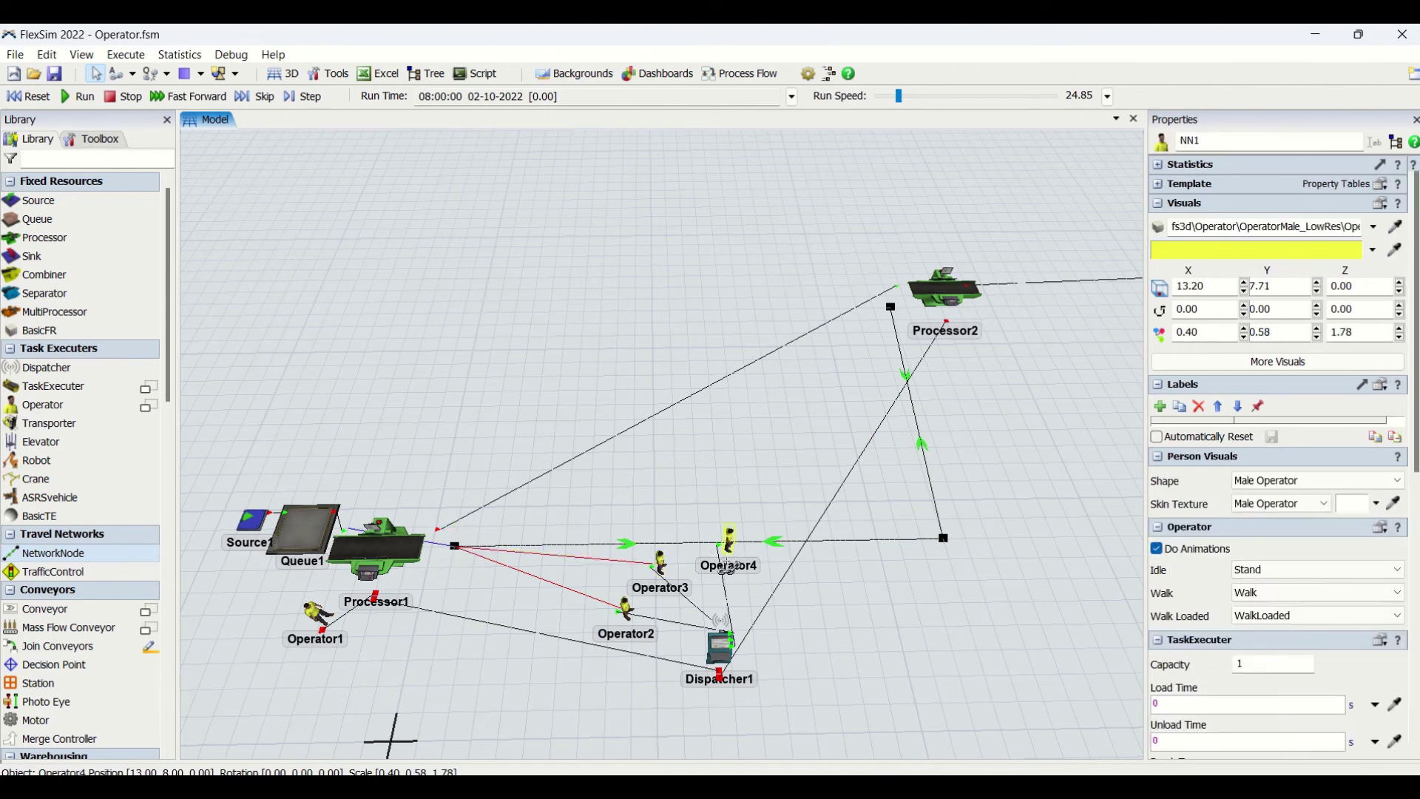
drag(457, 549, 455, 548)
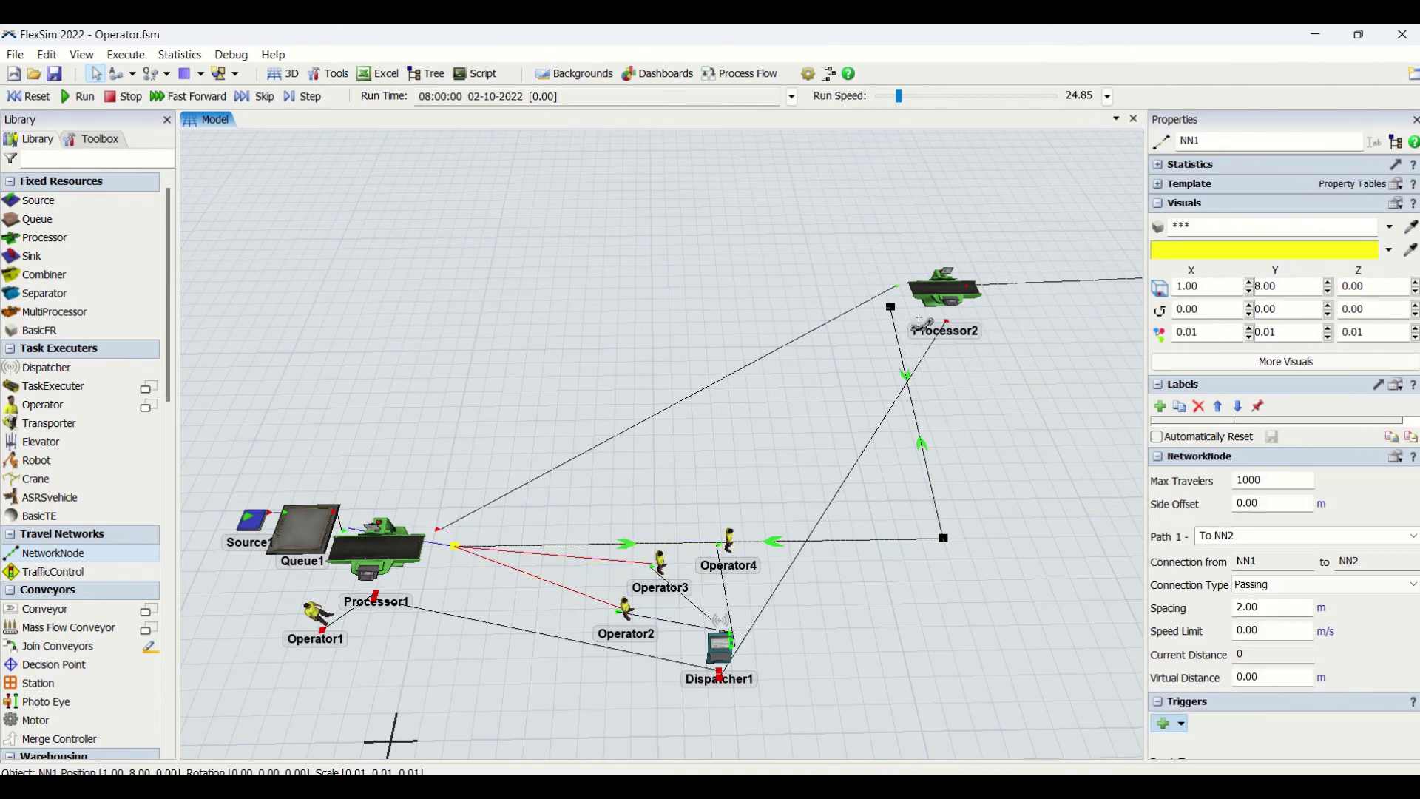
drag(733, 543, 563, 545)
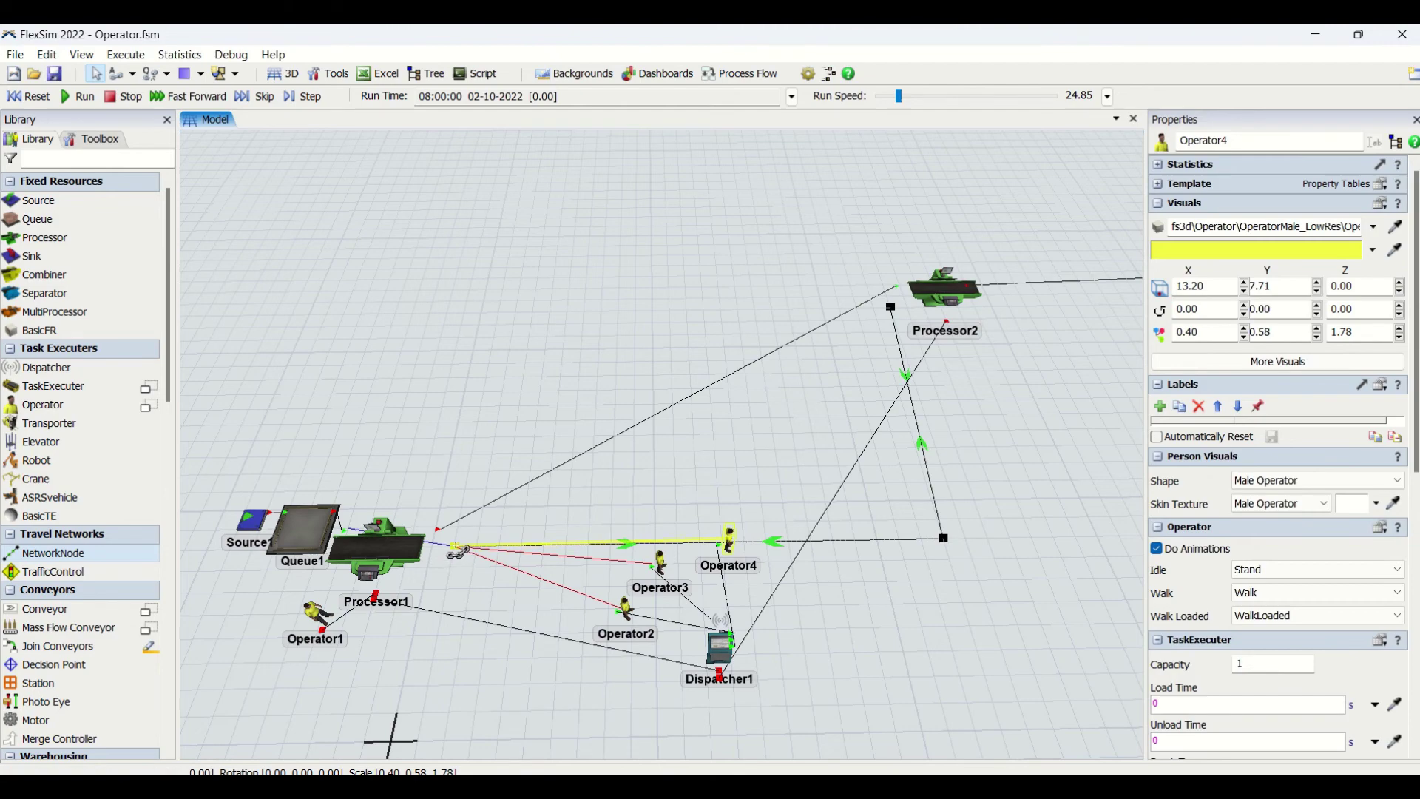
drag(457, 551, 455, 547)
Check Processor2's node, move Operator4 clear of the path, and run the model
click(900, 328)
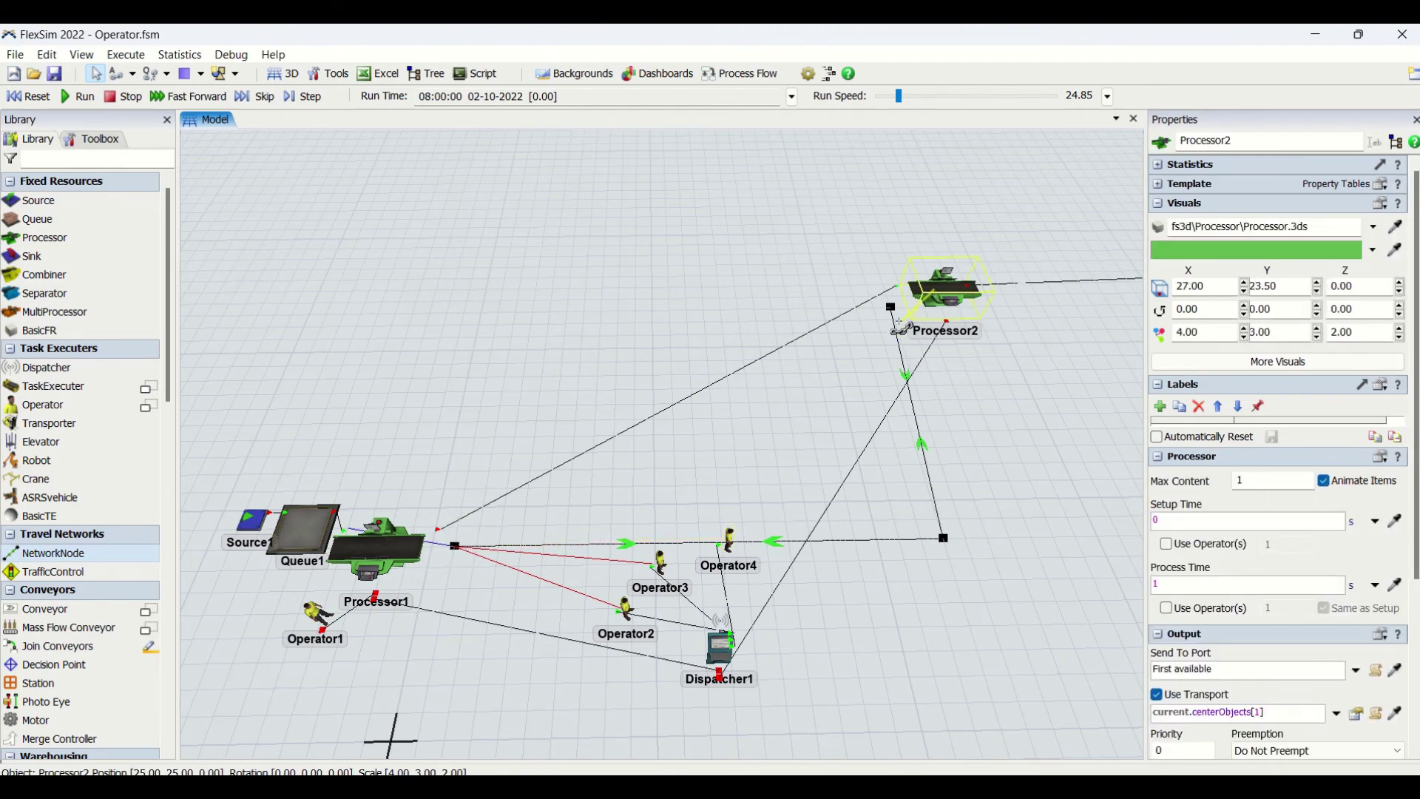
click(893, 315)
click(1009, 400)
scroll(1015, 555, up, 4)
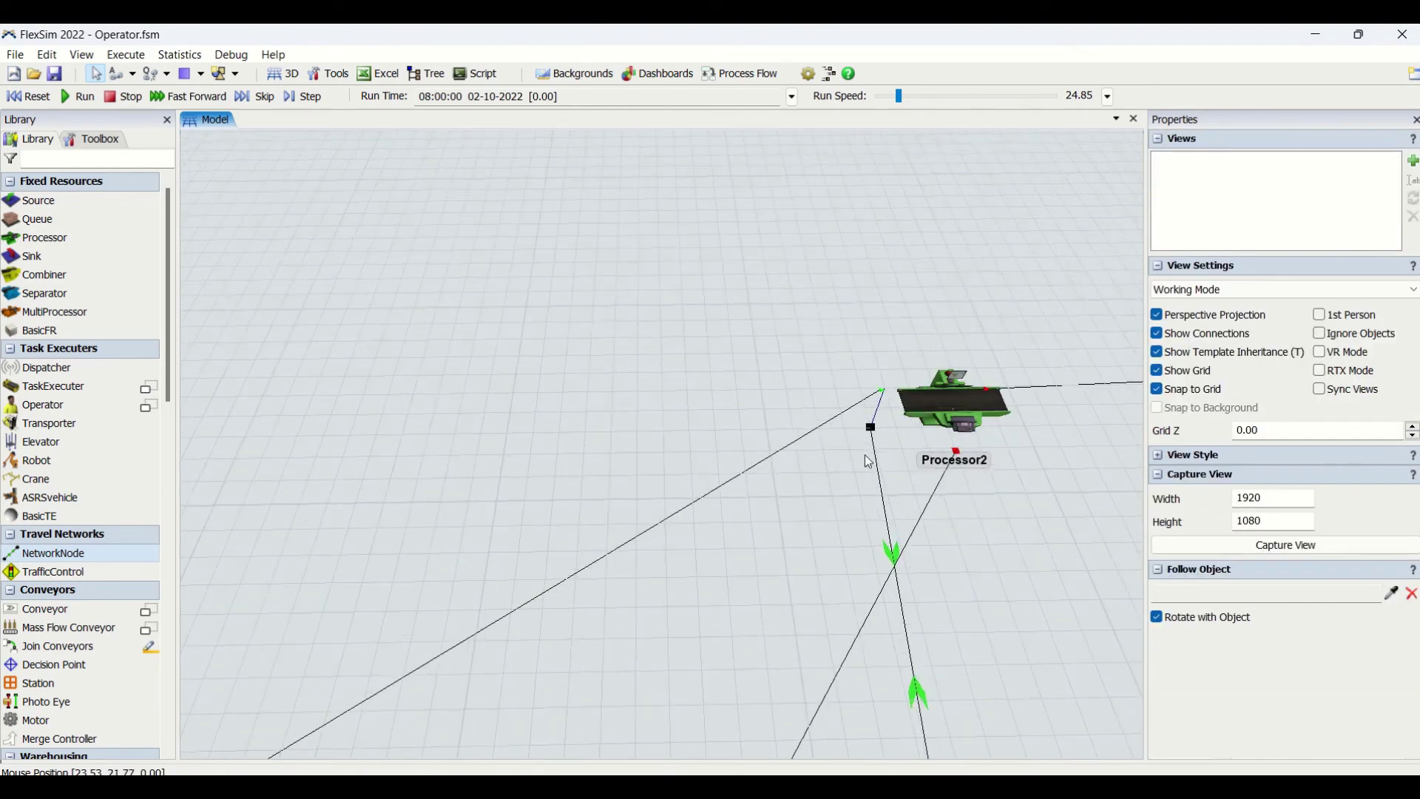
scroll(809, 566, down, 4)
scroll(787, 379, up, 5)
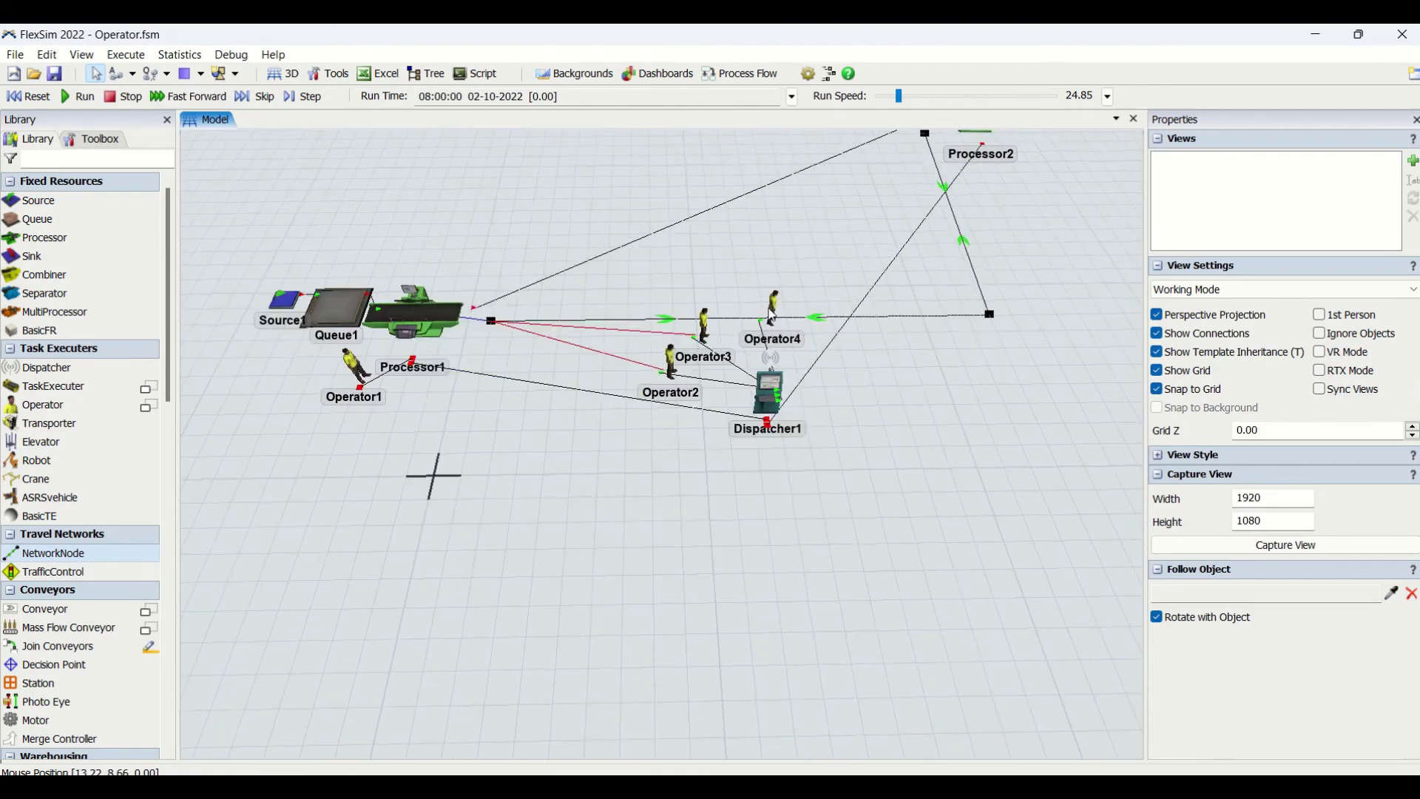
drag(821, 566, 742, 462)
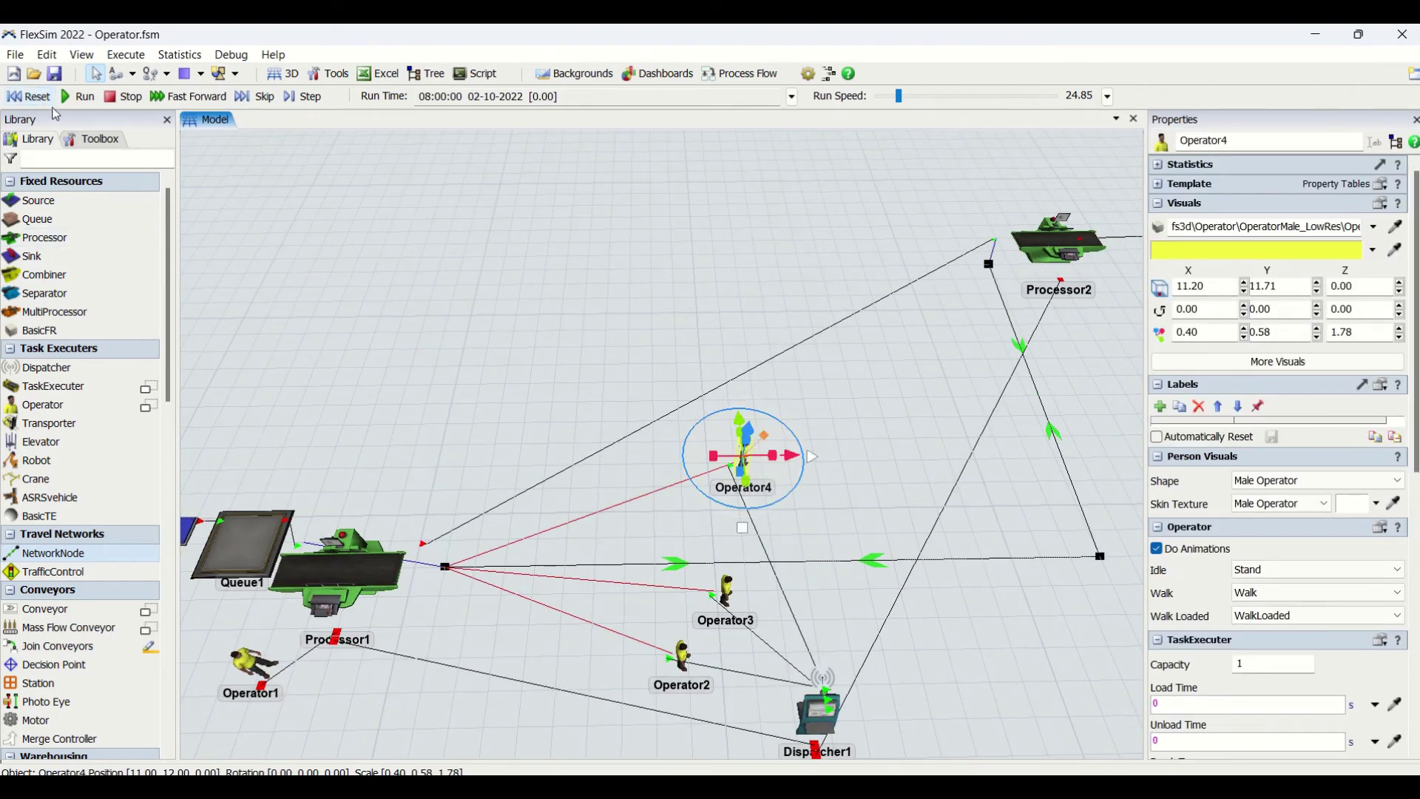
click(80, 96)
Dismiss the Destination Unreachable warning and bring Queue2 and Sink1 into view
click(440, 295)
scroll(439, 295, down, 2)
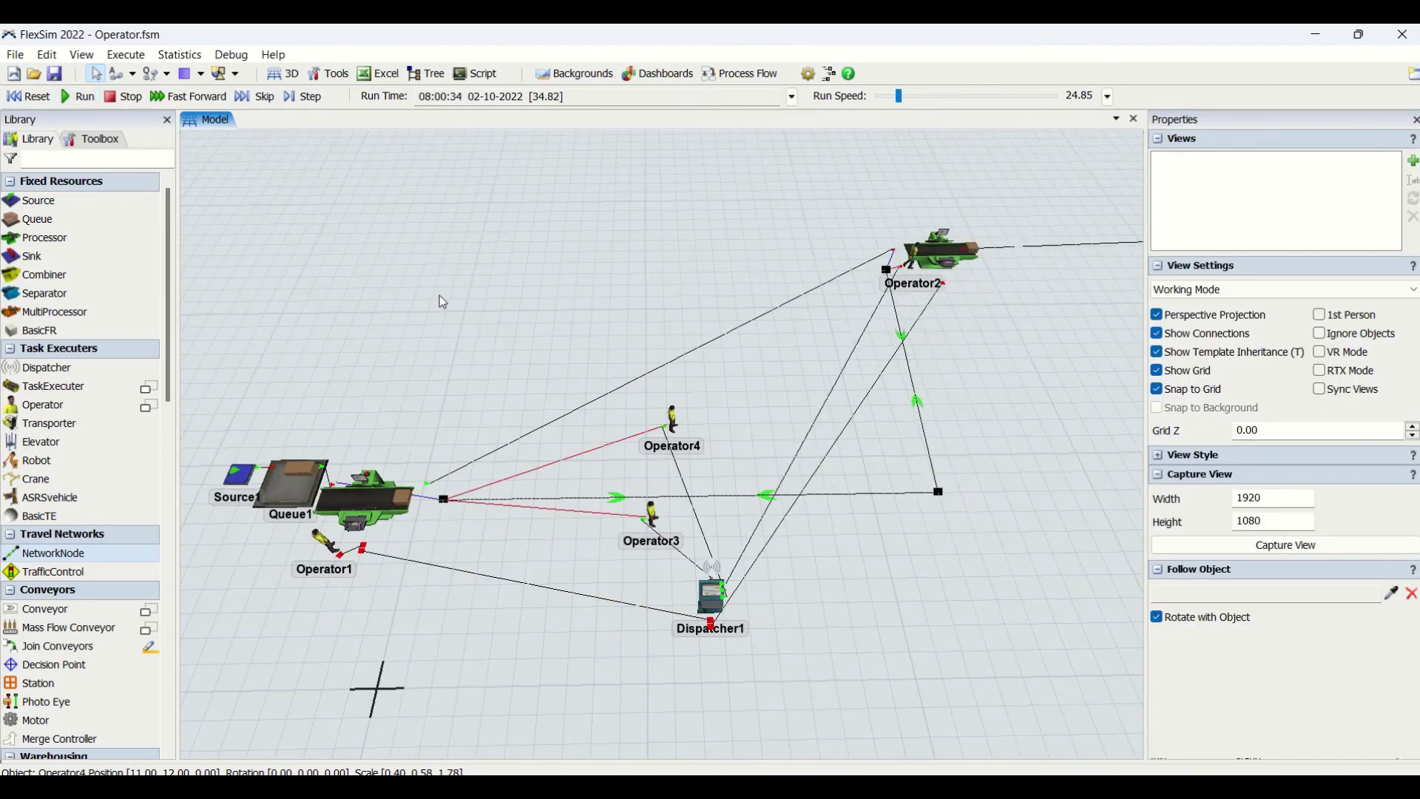
click(843, 487)
scroll(980, 451, up, 5)
drag(812, 623, 926, 365)
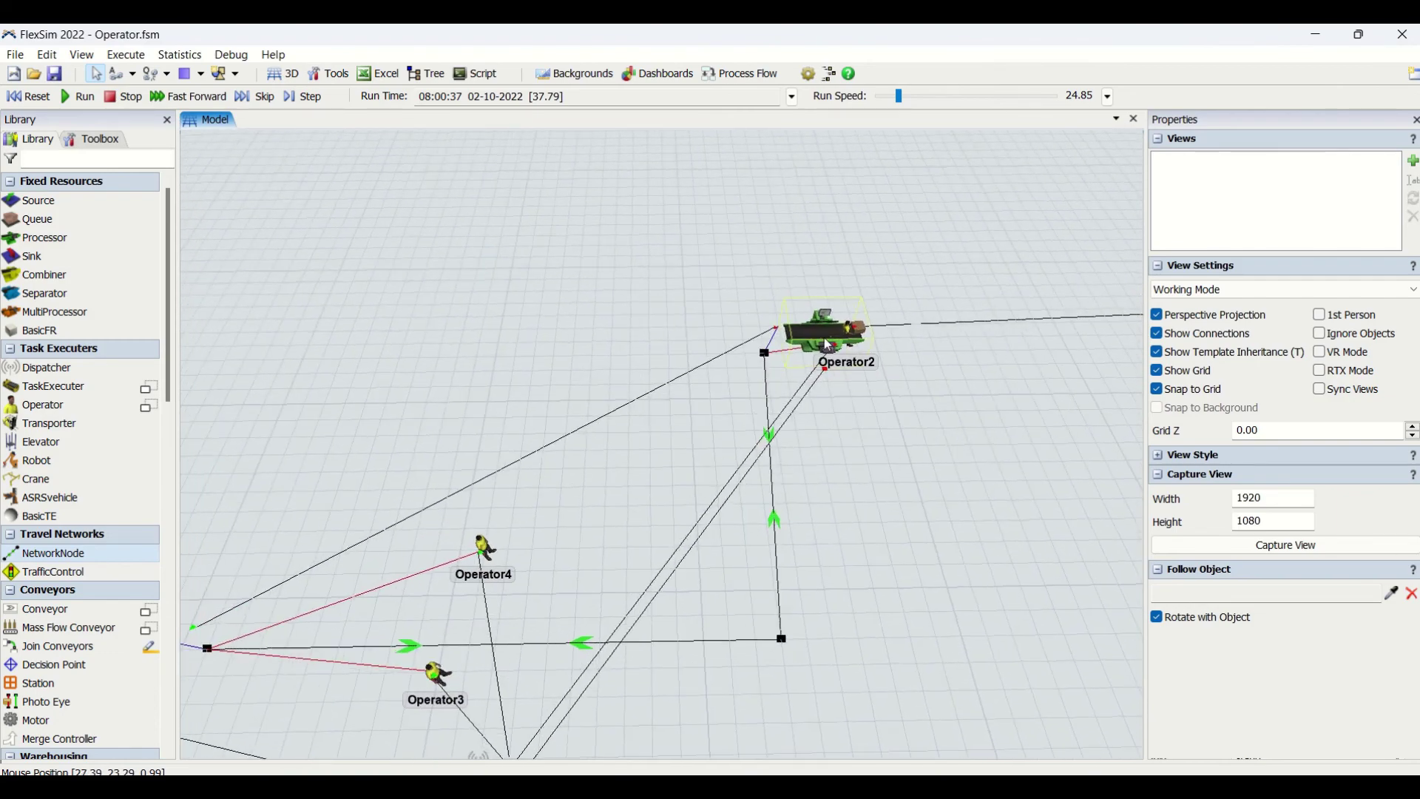
drag(849, 465, 664, 479)
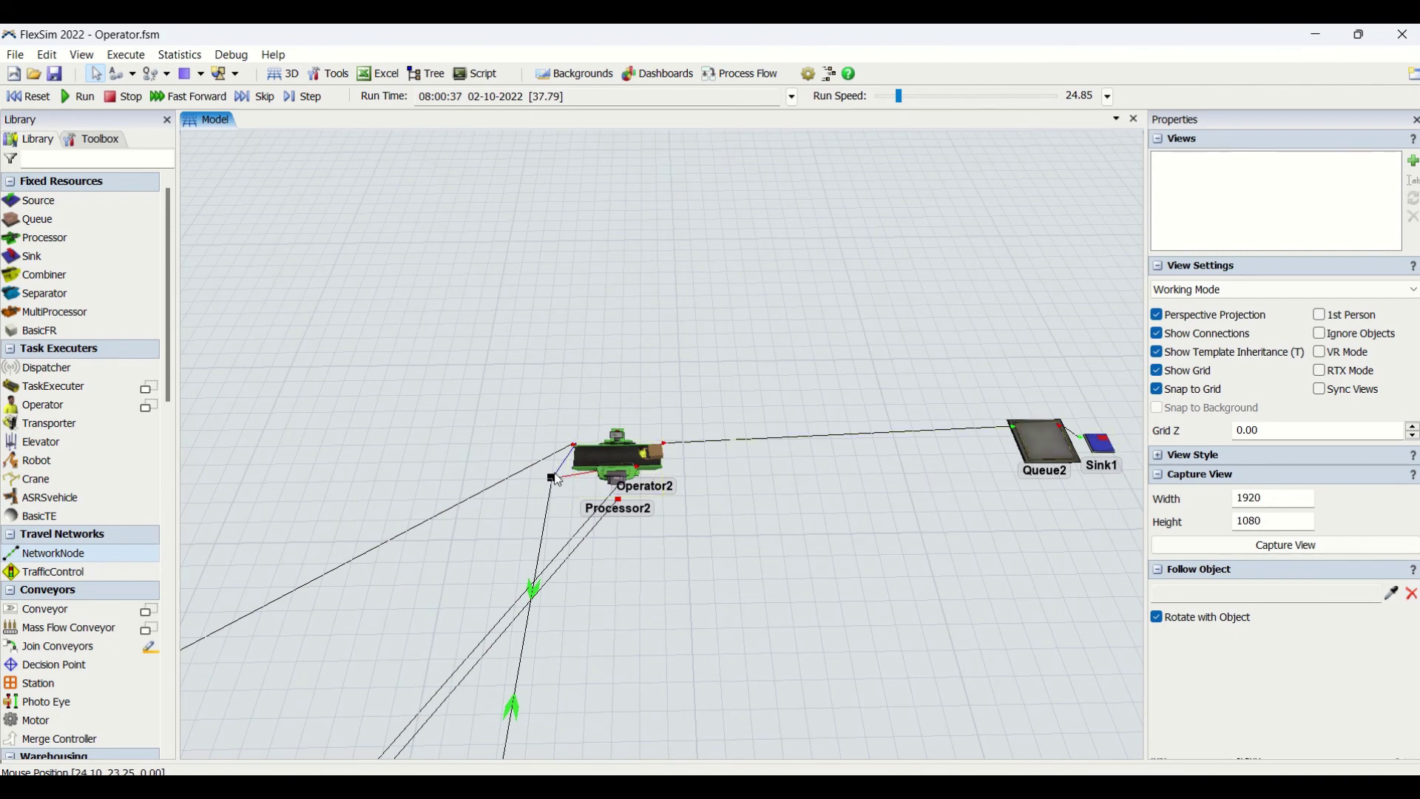
Reset, nudge NN3 down, and extend the path from NN3 to a new node beside Queue2
drag(554, 482, 548, 513)
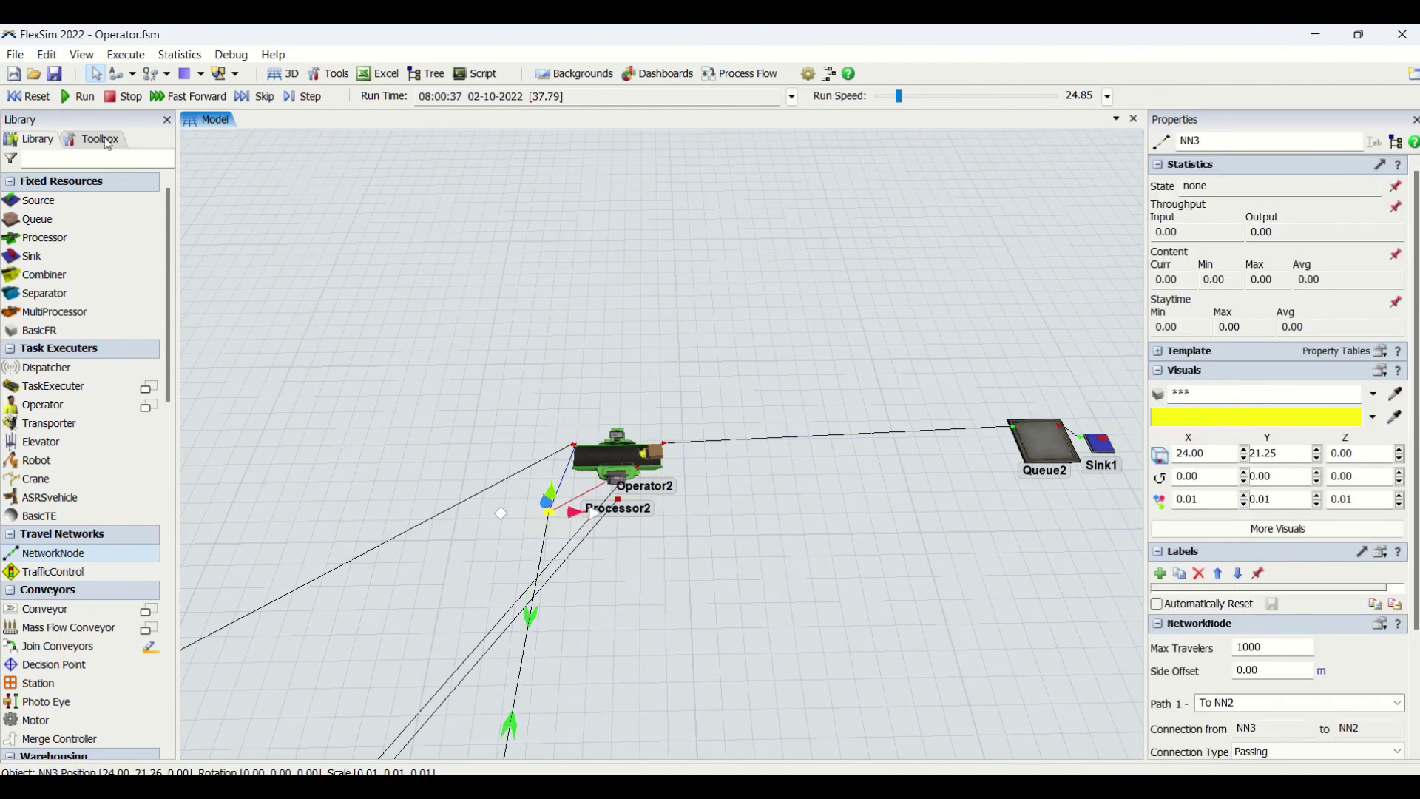
click(30, 98)
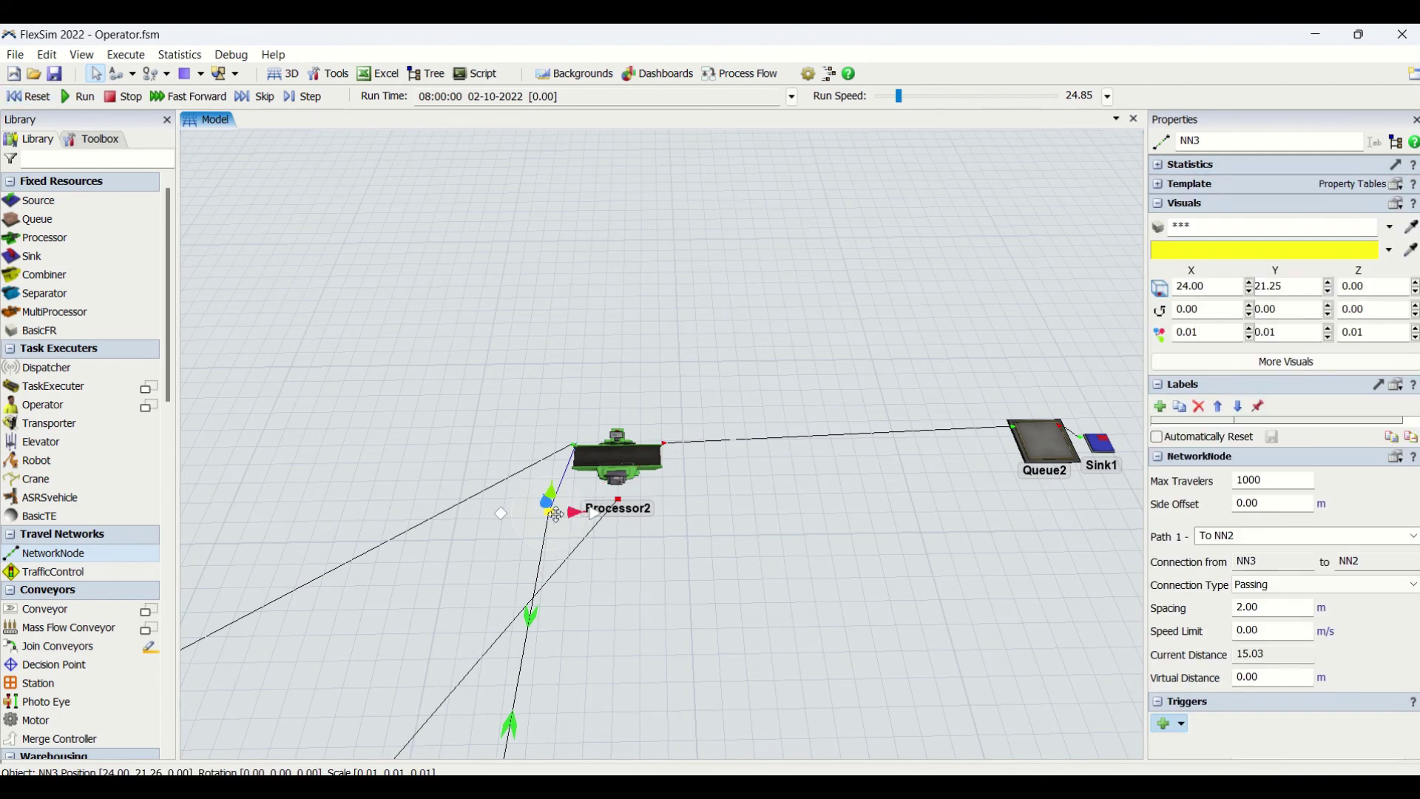
click(721, 582)
drag(548, 515, 1083, 530)
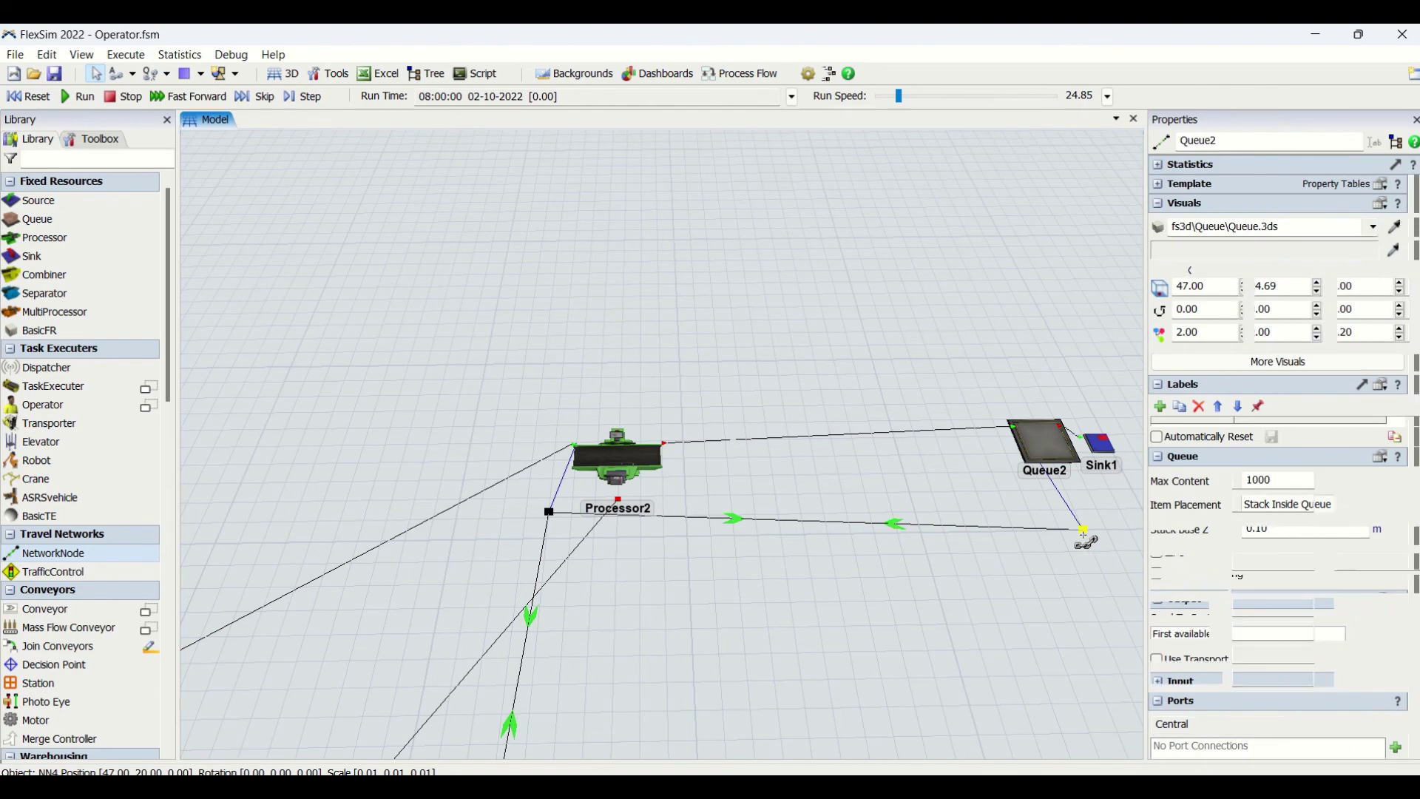
click(1053, 499)
scroll(1053, 499, down, 5)
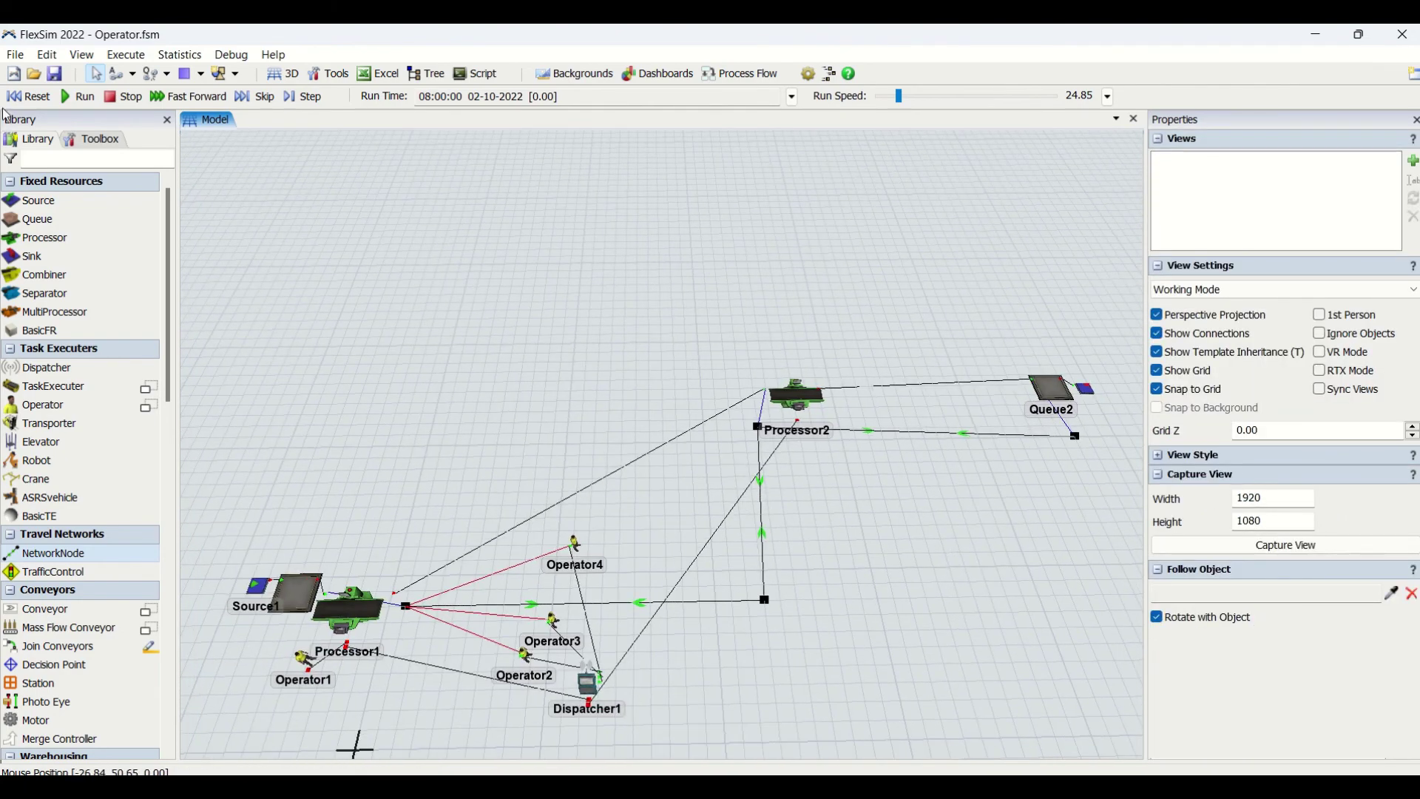
Run the model with the run speed lowered to about 5.27, orbiting the 3D view
click(77, 96)
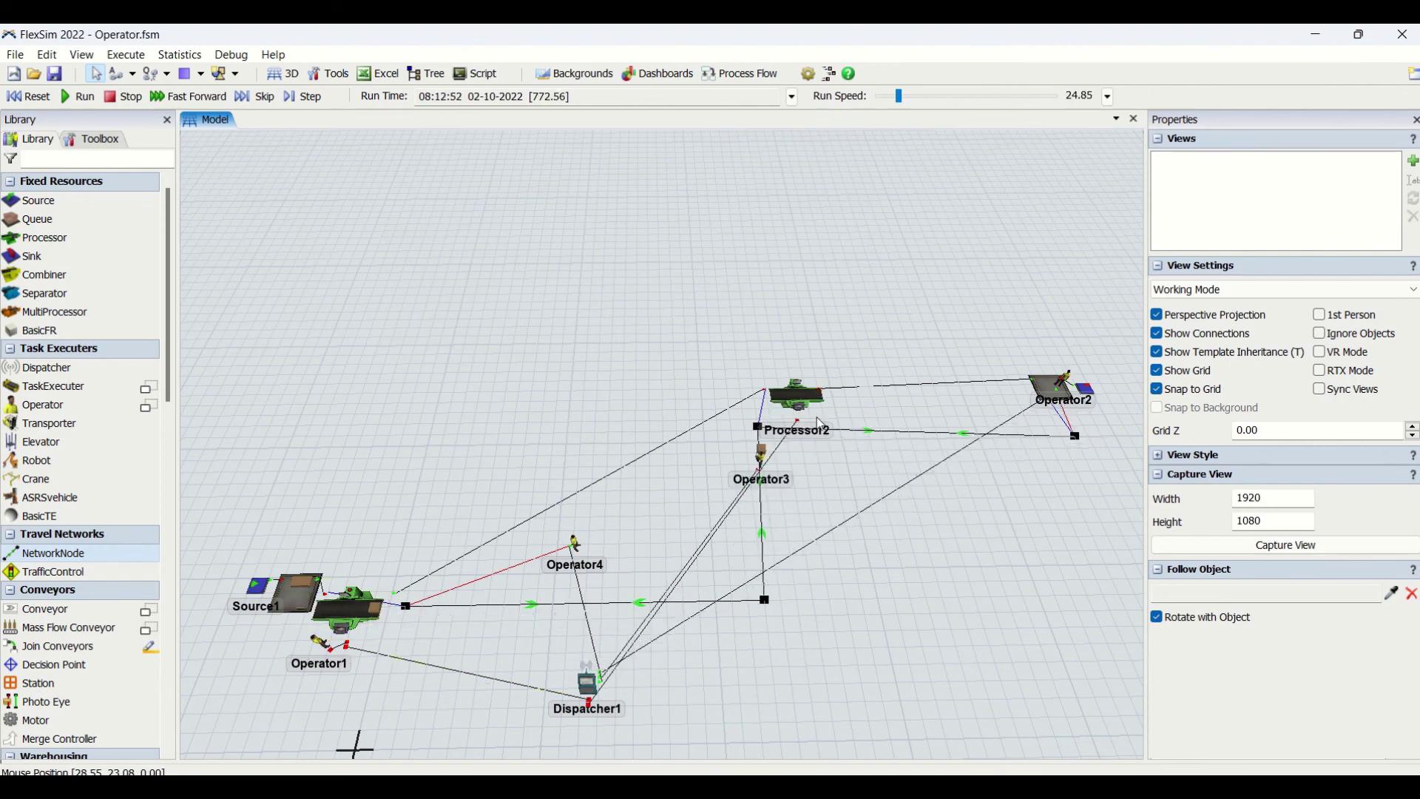
right_drag(827, 641, 881, 586)
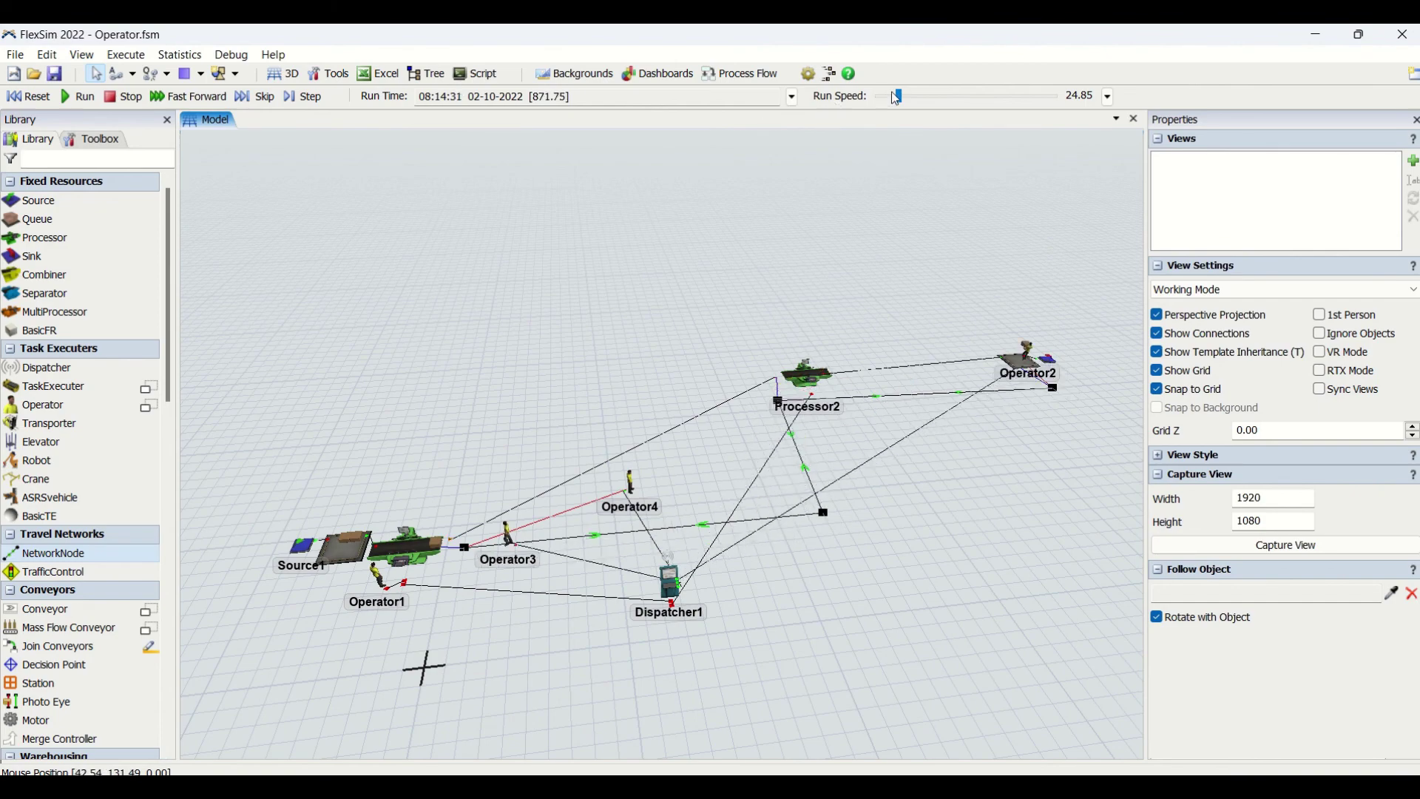
drag(901, 96, 893, 97)
right_drag(779, 662, 859, 636)
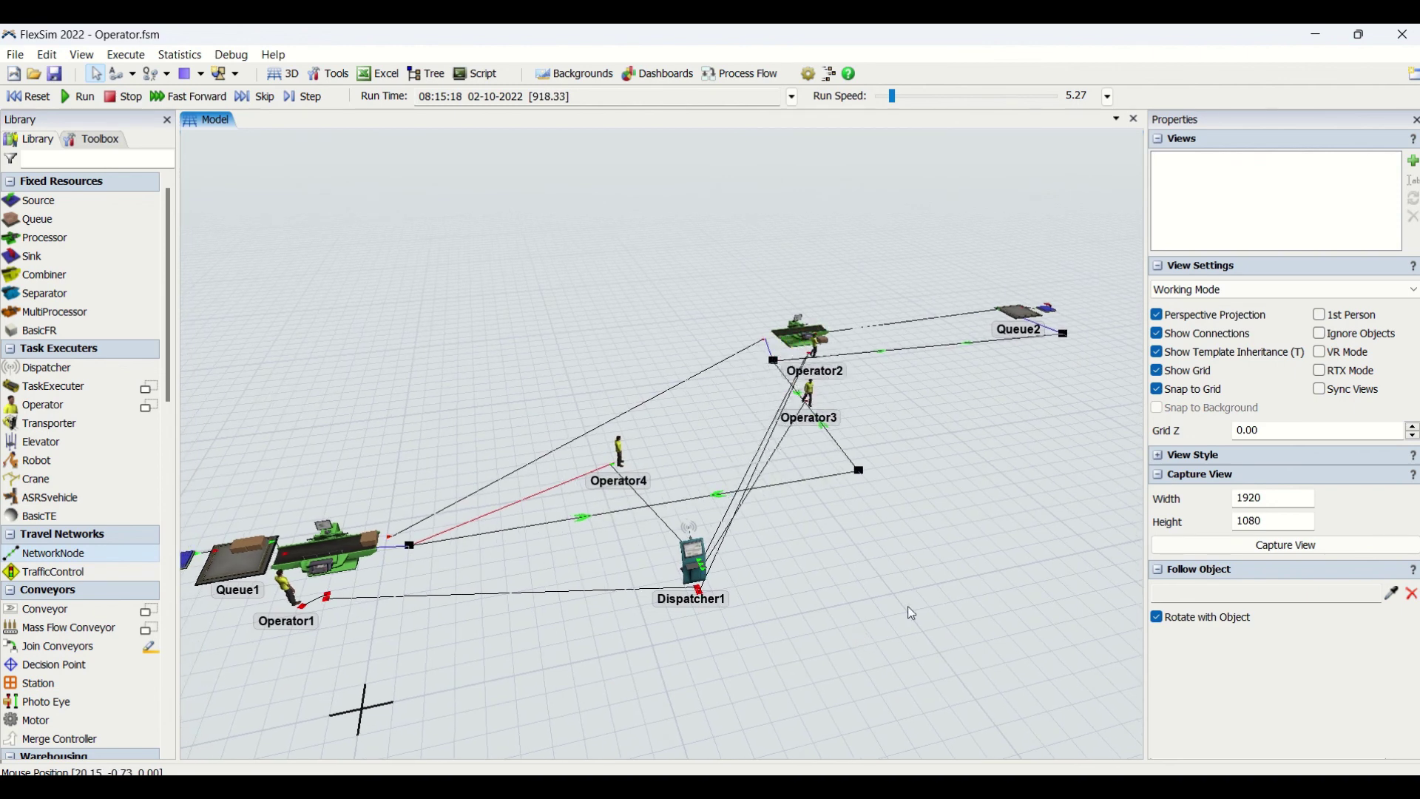
Uncheck Show Connections in View Settings, leaving only the node travel paths visible
click(1160, 334)
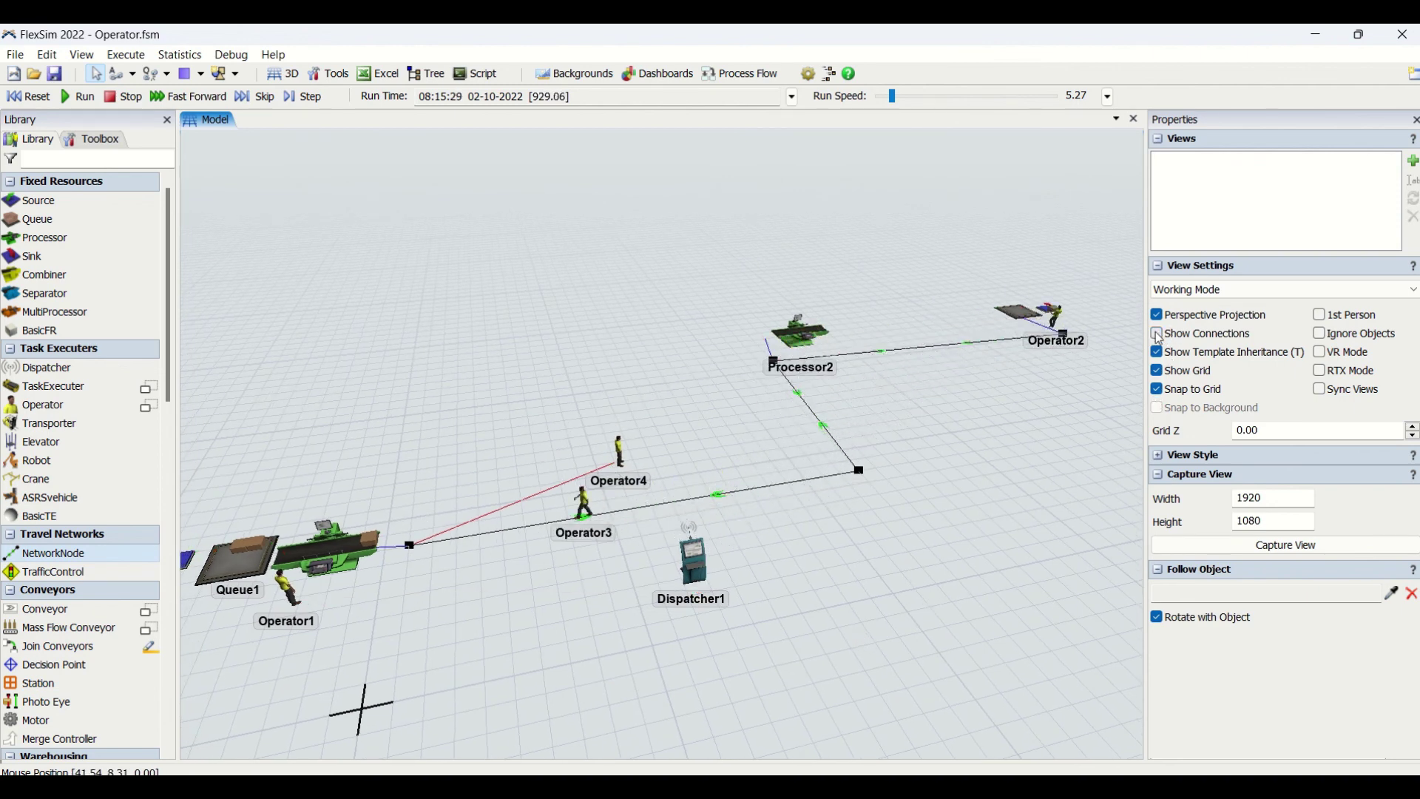
drag(859, 623, 905, 624)
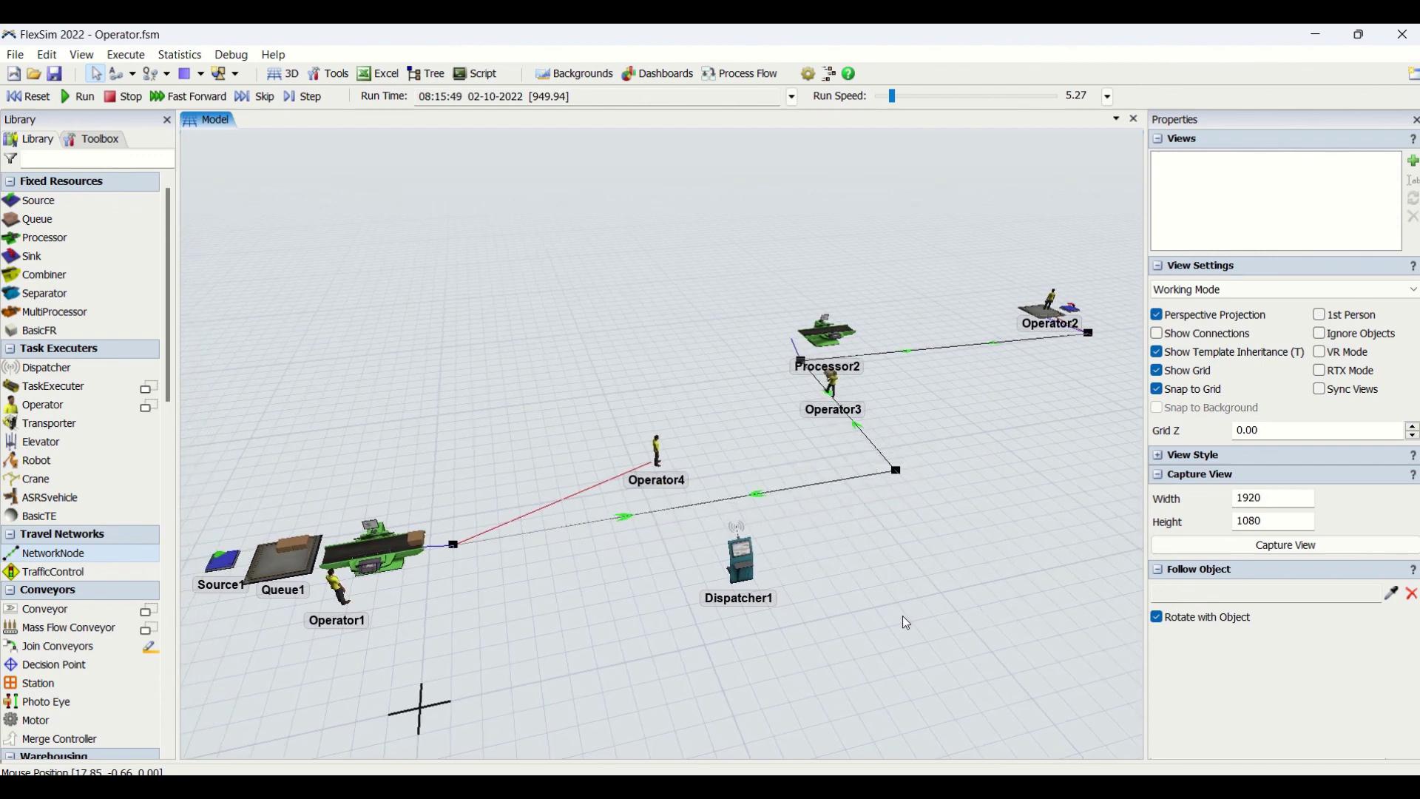